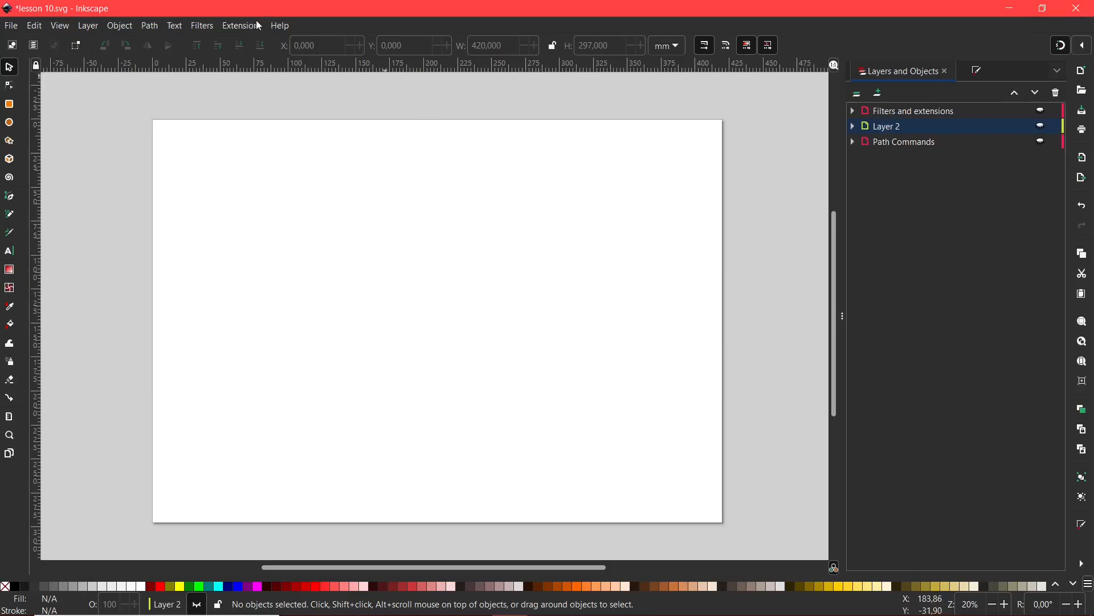
Look through the filter categories and the filters they contain, from Blurs and Color to Non-Realistic 3D Shaders and Overlays
{"action": "left_click", "coordinate": [204, 28]}
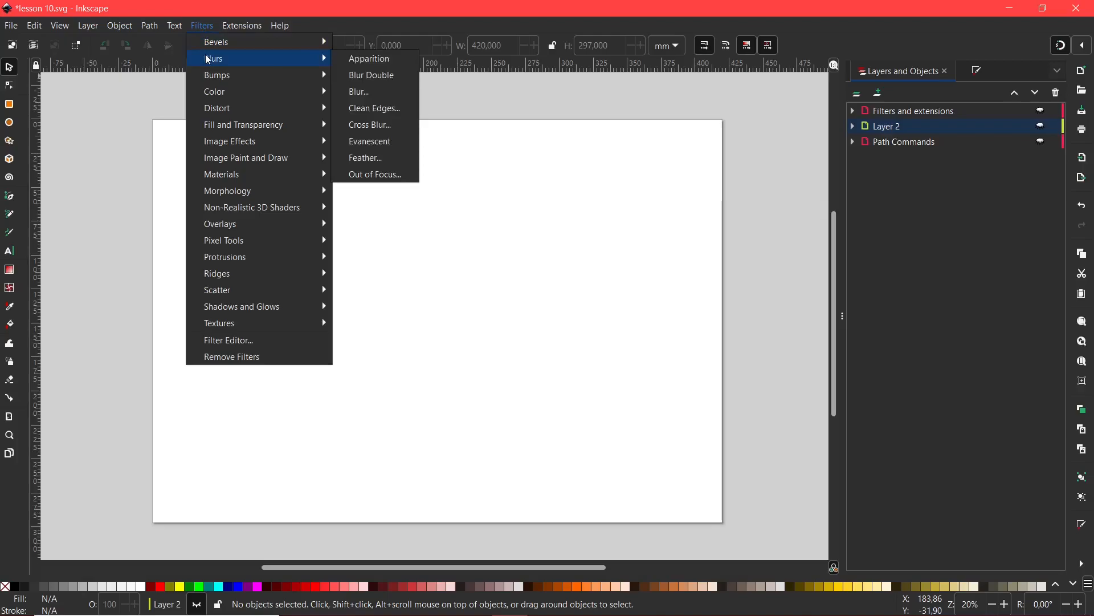
{"action": "mouse_move", "coordinate": [217, 80]}
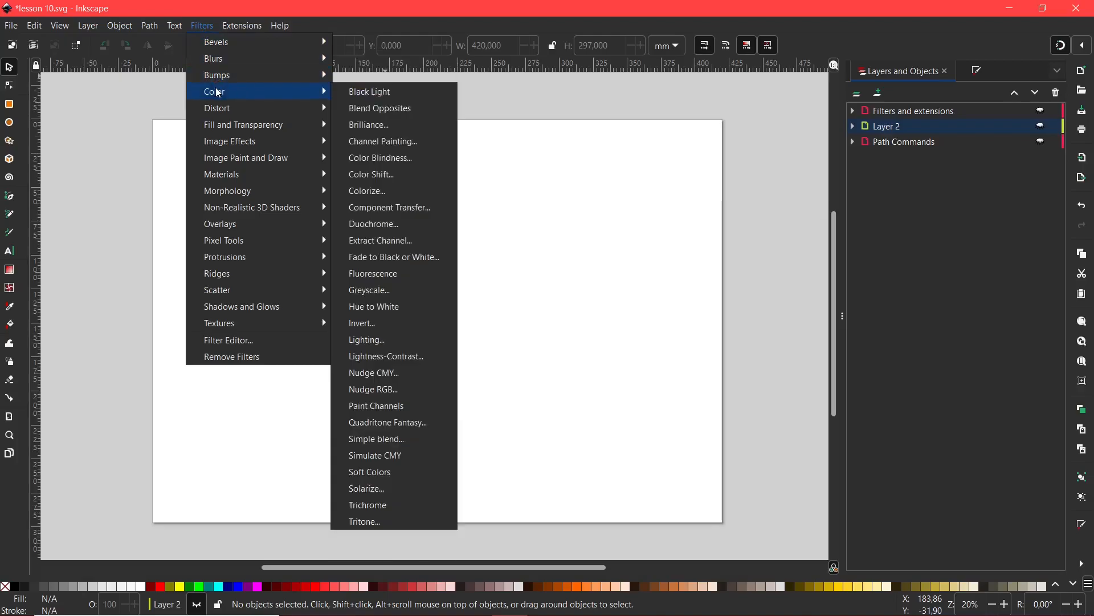
{"action": "mouse_move", "coordinate": [221, 112]}
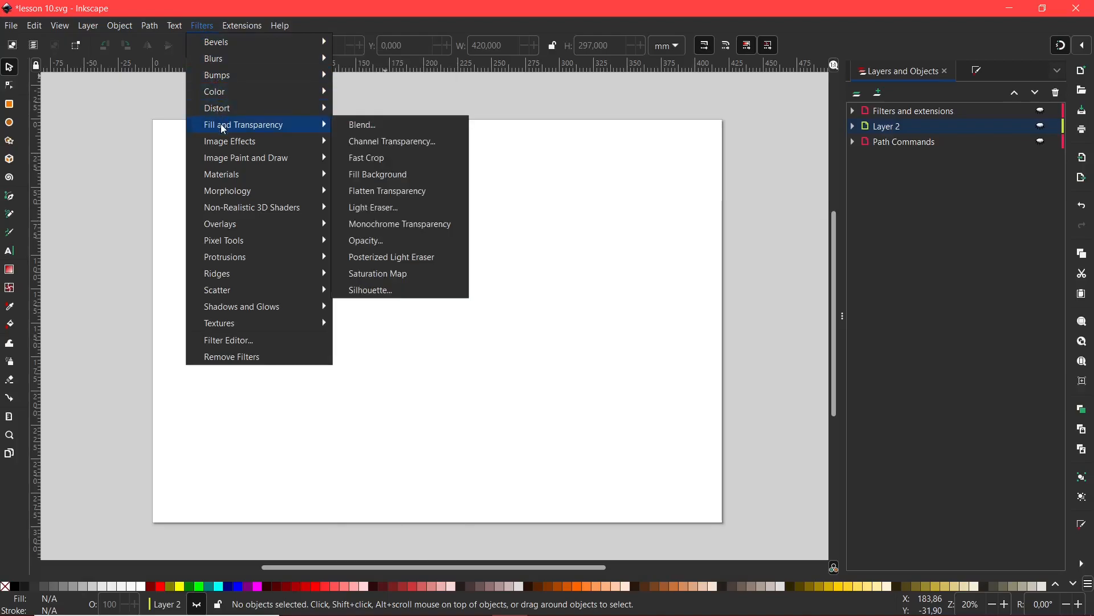
{"action": "mouse_move", "coordinate": [233, 148]}
{"action": "mouse_move", "coordinate": [238, 174]}
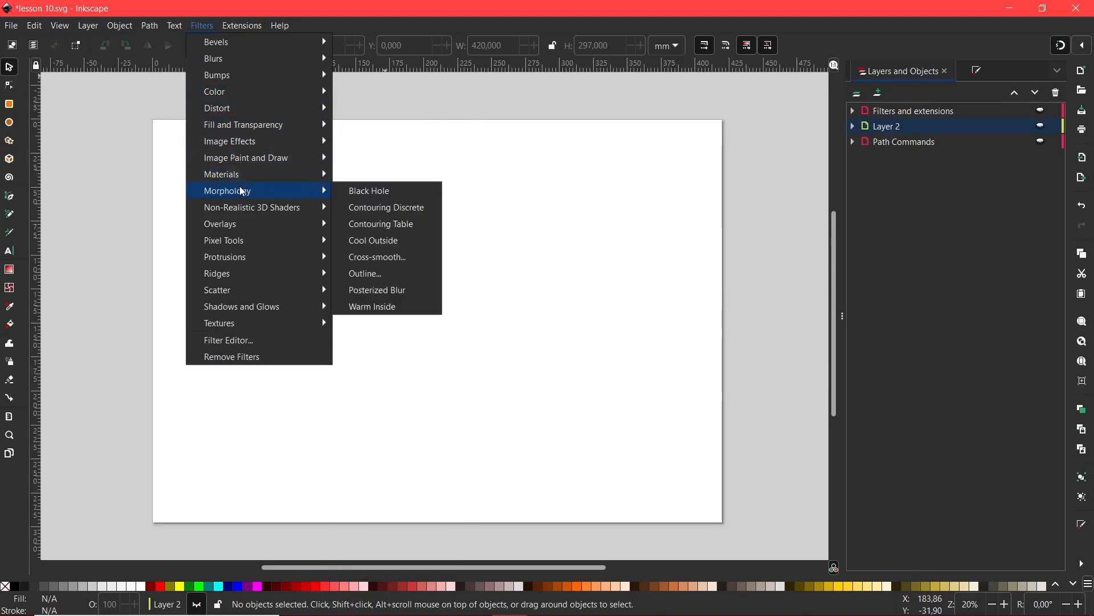
{"action": "mouse_move", "coordinate": [245, 213]}
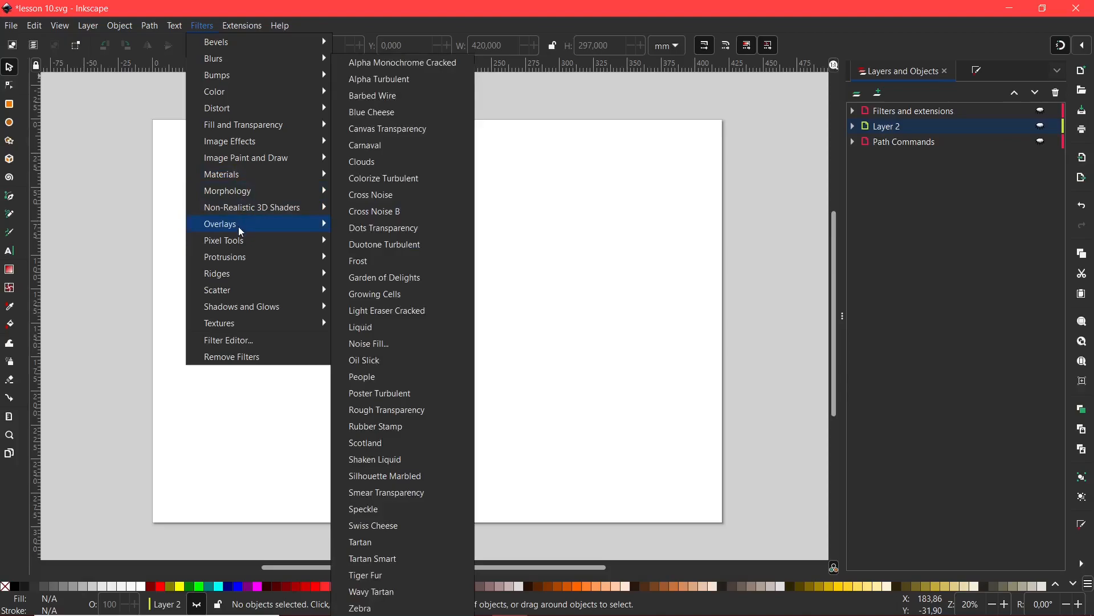
{"action": "mouse_move", "coordinate": [243, 249]}
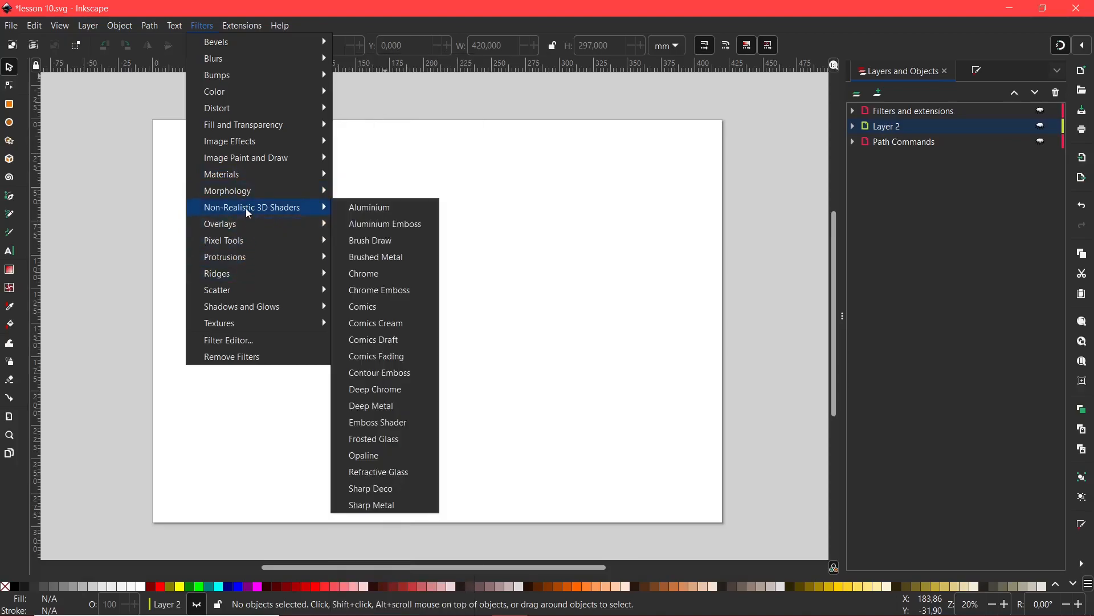
{"action": "mouse_move", "coordinate": [258, 195]}
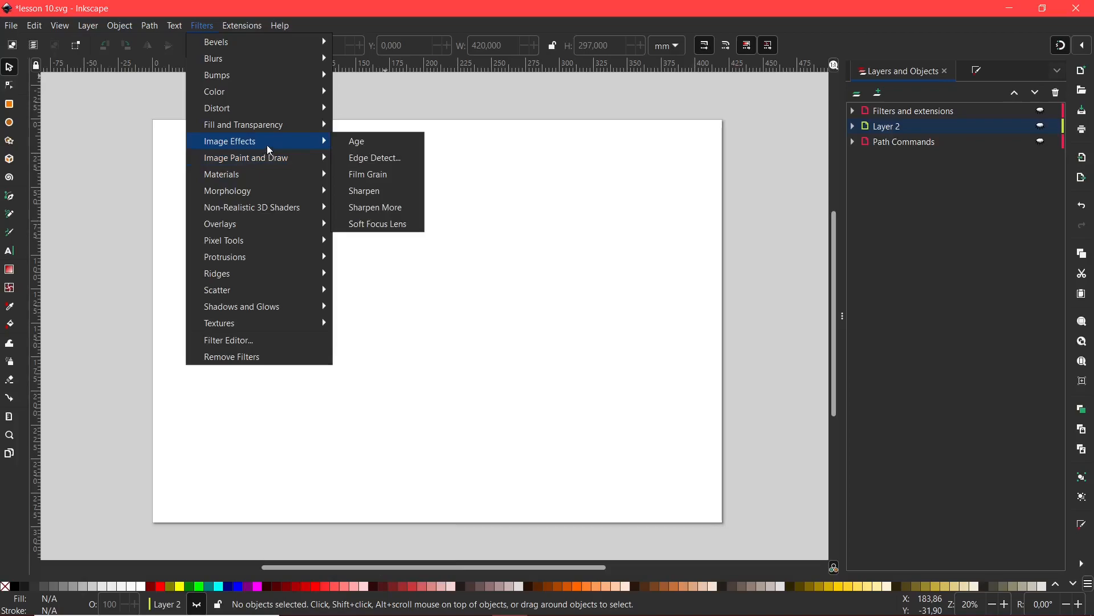
{"action": "mouse_move", "coordinate": [271, 133]}
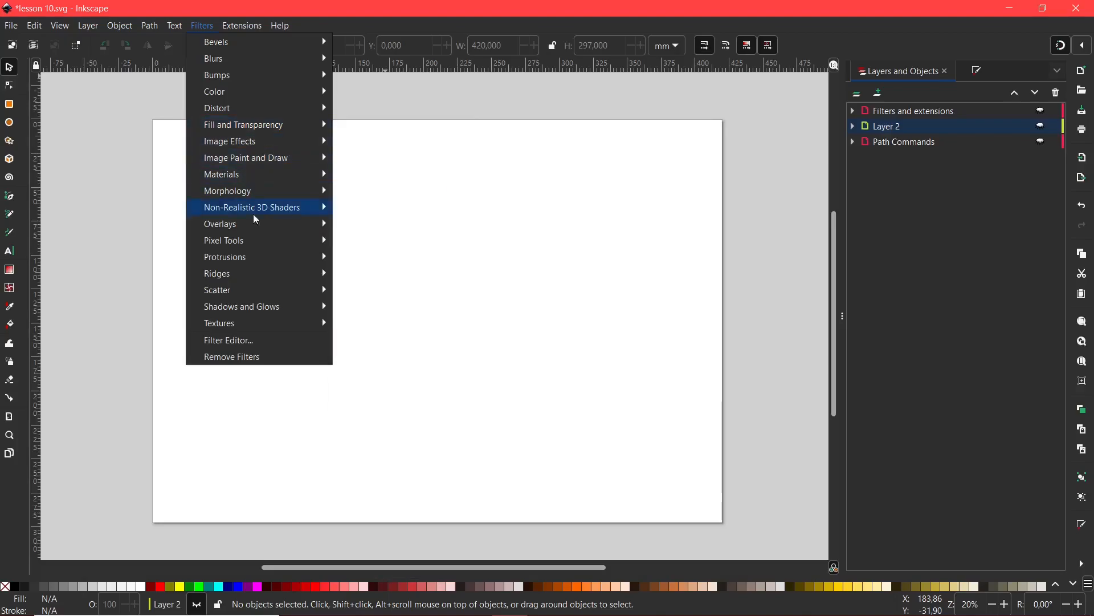
{"action": "left_click", "coordinate": [820, 136]}
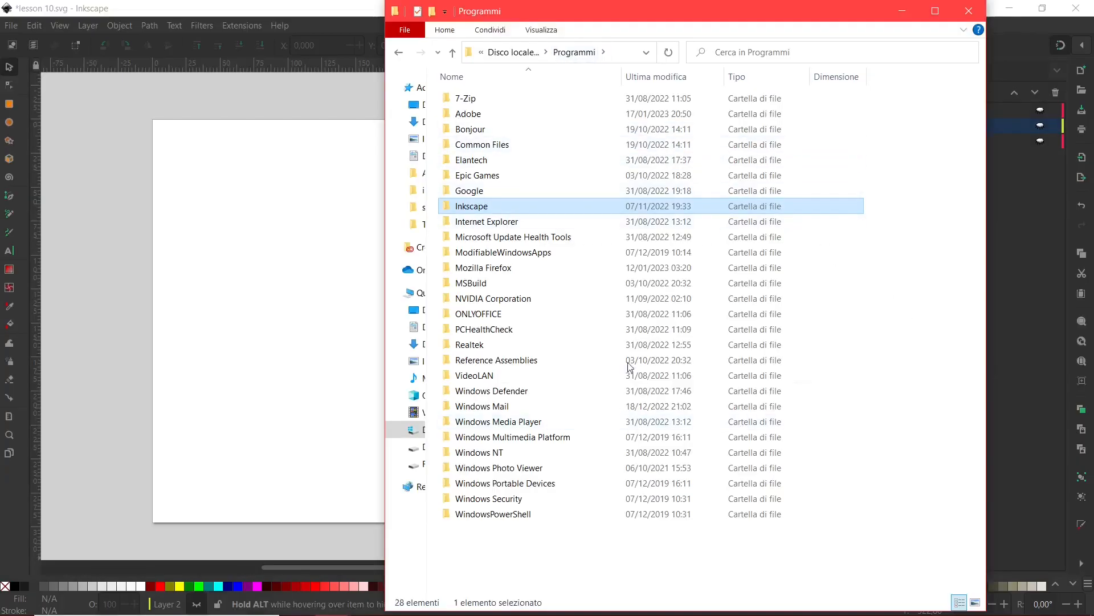
From the Inkscape program folder in File Explorer, go to share\inkscape\examples and open the filters sample file in Inkscape
{"action": "double_click", "coordinate": [469, 206]}
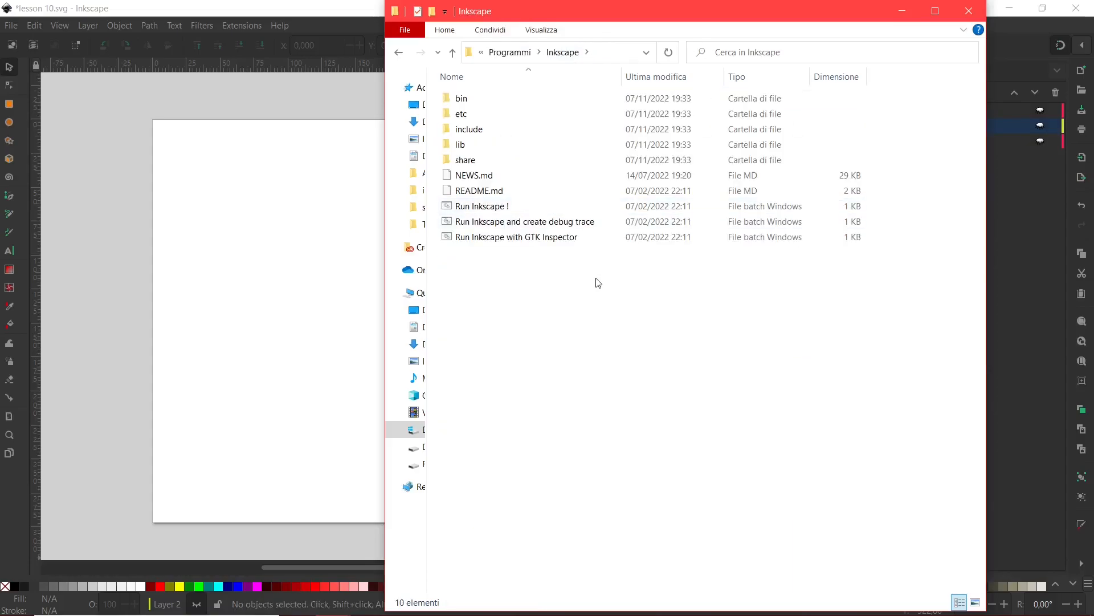
{"action": "double_click", "coordinate": [472, 161]}
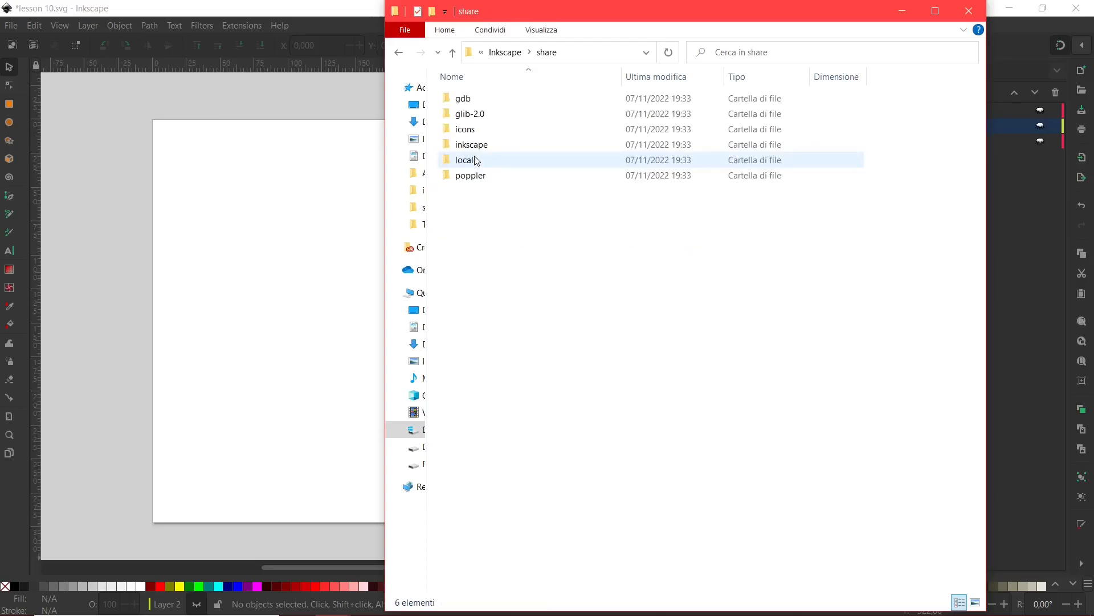
{"action": "left_click", "coordinate": [477, 146]}
{"action": "double_click", "coordinate": [477, 146]}
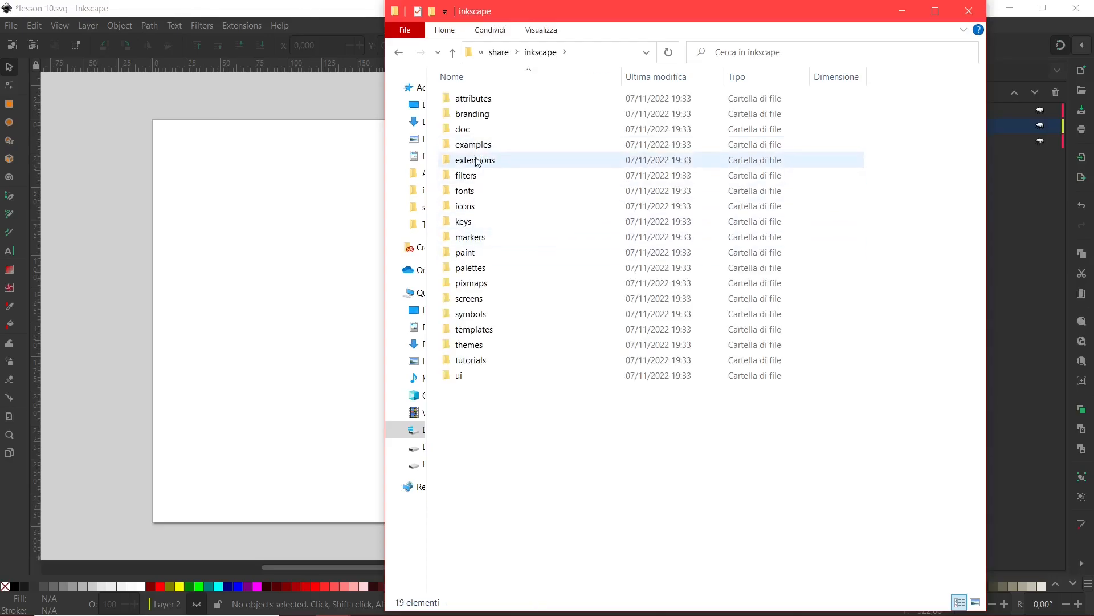
{"action": "double_click", "coordinate": [472, 147]}
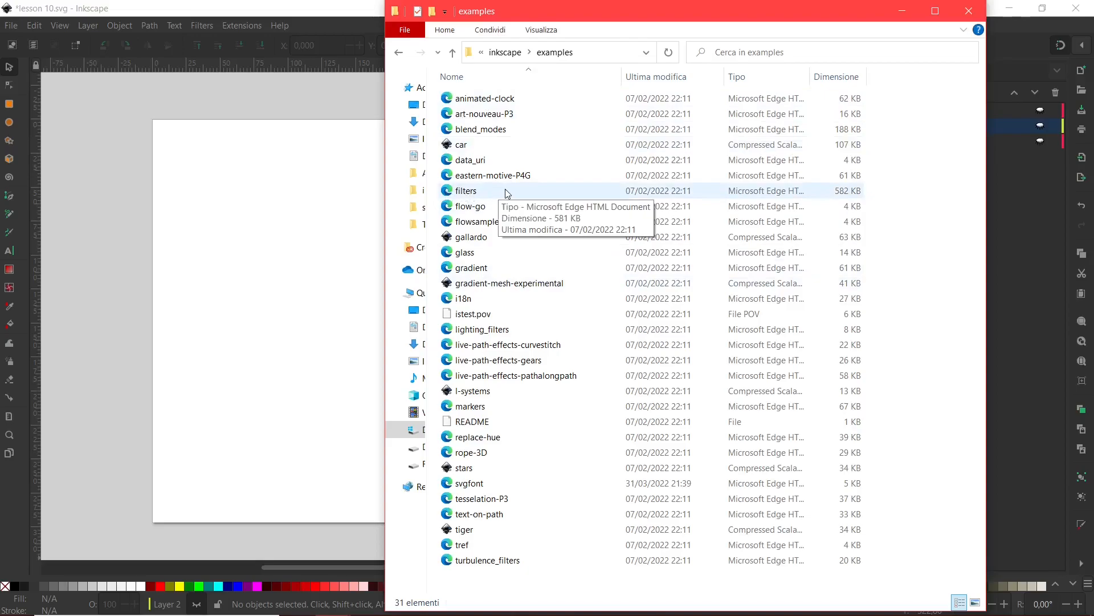
{"action": "right_click", "coordinate": [452, 193]}
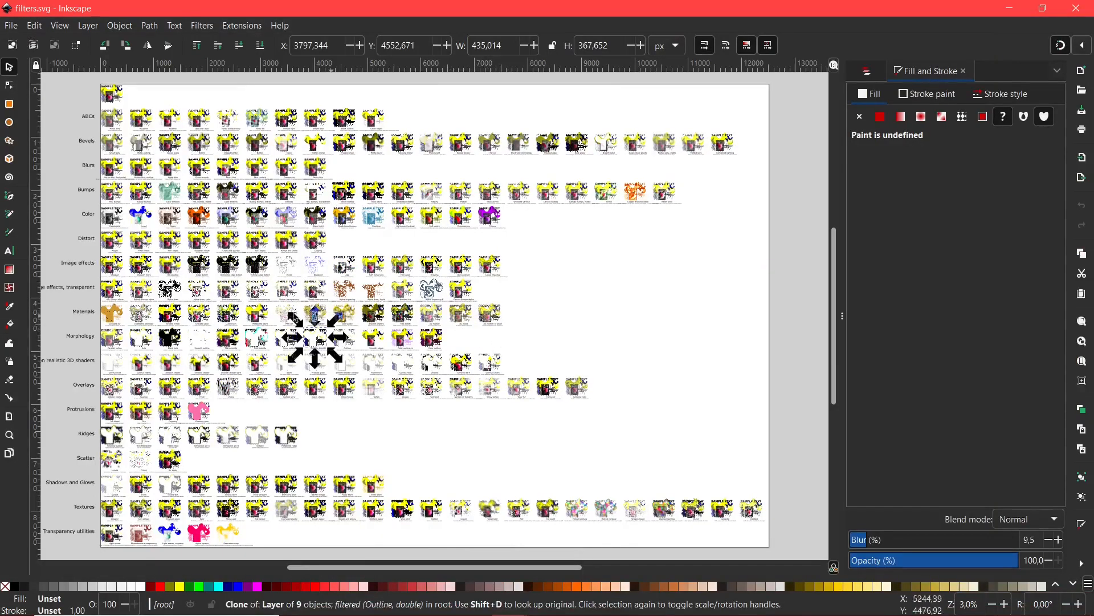
Examine the filter overview sheet by category, reading the sample names and descriptions along the Blurs row
{"action": "left_click_drag", "start_coordinate": [274, 313], "coordinate": [292, 312]}
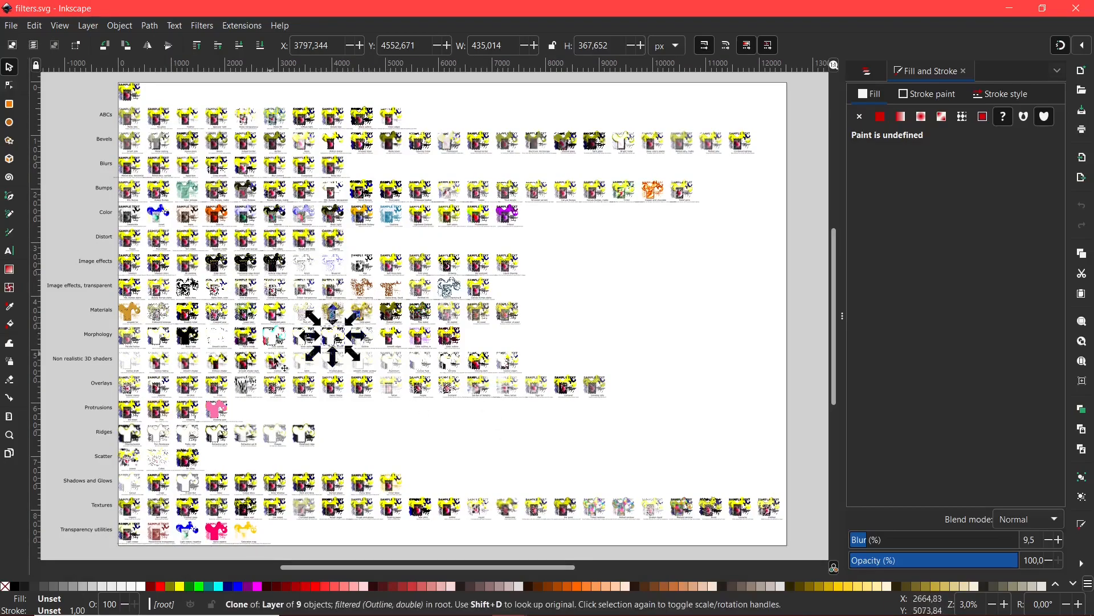
{"action": "left_click", "coordinate": [203, 26]}
{"action": "left_click", "coordinate": [546, 266]}
{"action": "key", "text": "ctrl"}
{"action": "scroll", "coordinate": [94, 111], "scroll_direction": "up", "scroll_amount": 2}
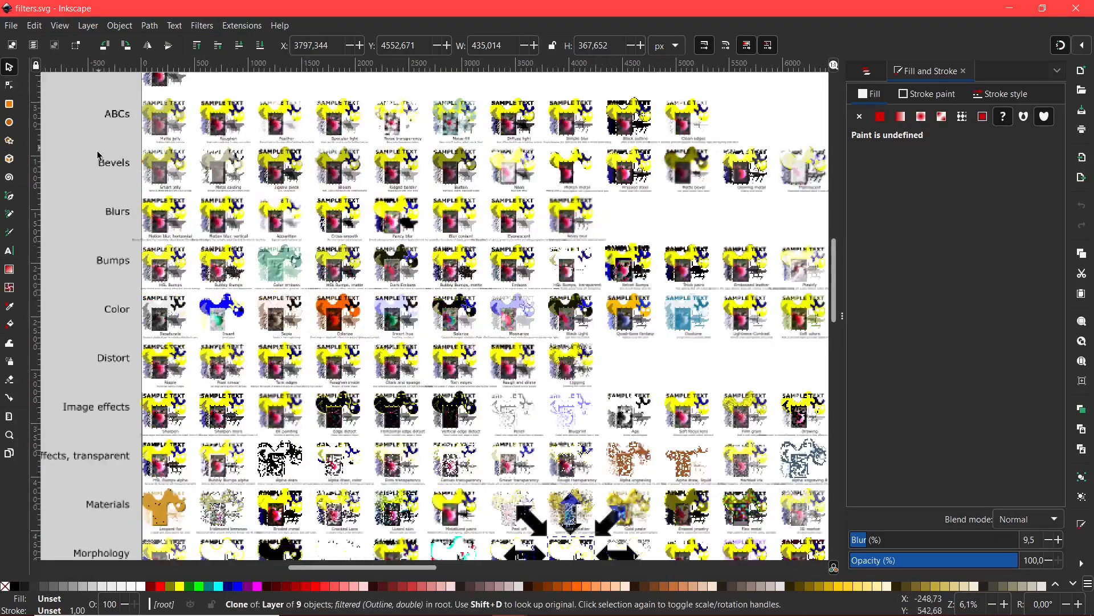
{"action": "left_click", "coordinate": [118, 217]}
{"action": "scroll", "coordinate": [118, 217], "scroll_direction": "left", "scroll_amount": 1}
{"action": "scroll", "coordinate": [142, 216], "scroll_direction": "up", "scroll_amount": 2}
{"action": "left_click_drag", "start_coordinate": [315, 241], "coordinate": [266, 250]}
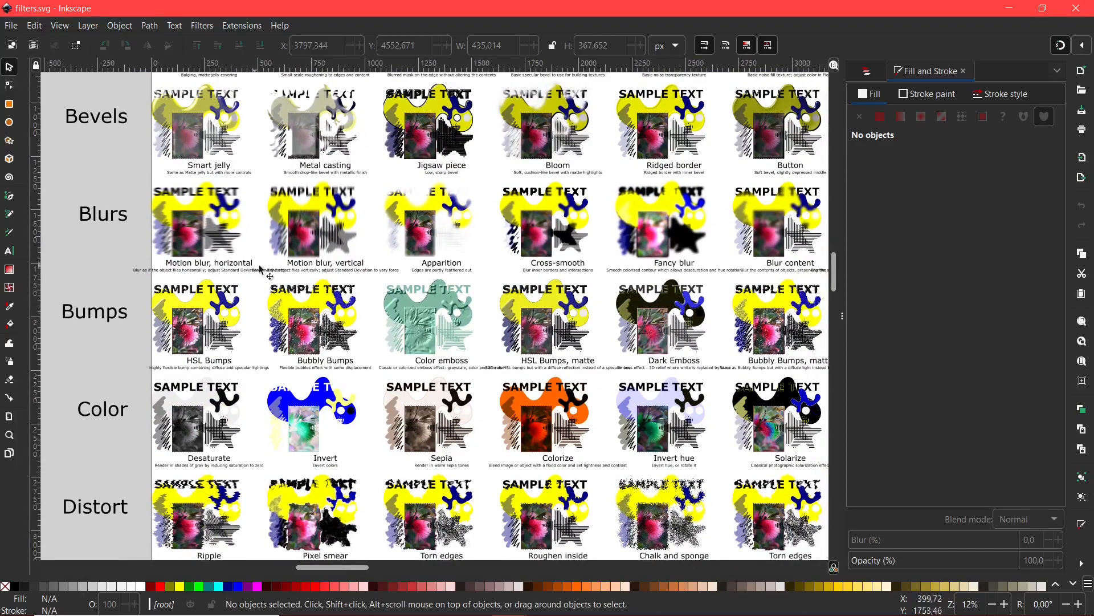
{"action": "left_click_drag", "start_coordinate": [386, 249], "coordinate": [346, 254]}
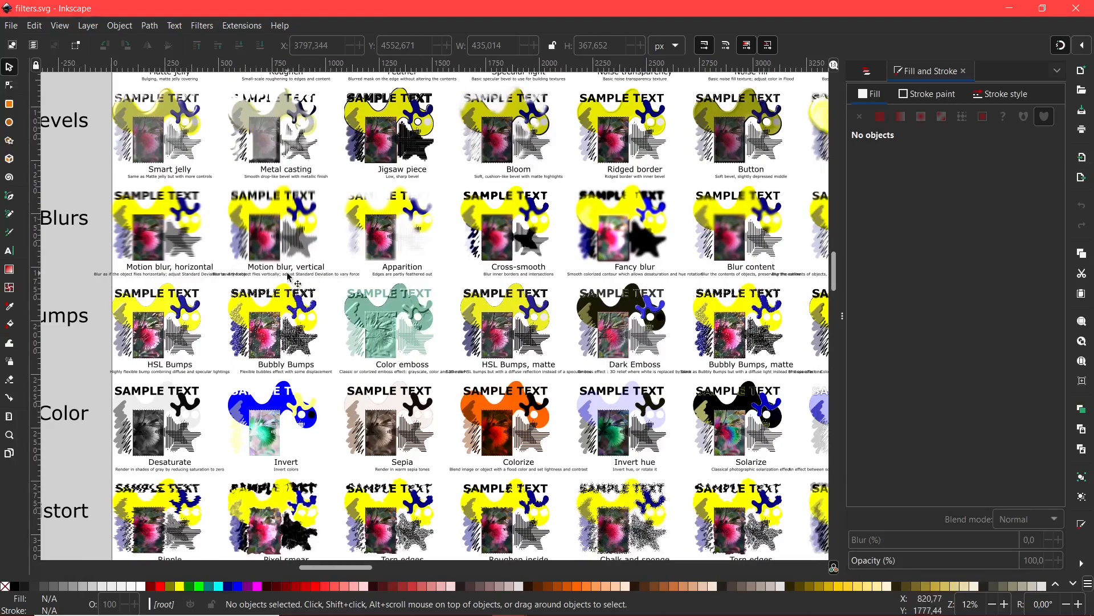
{"action": "scroll", "coordinate": [433, 263], "scroll_direction": "right", "scroll_amount": 5}
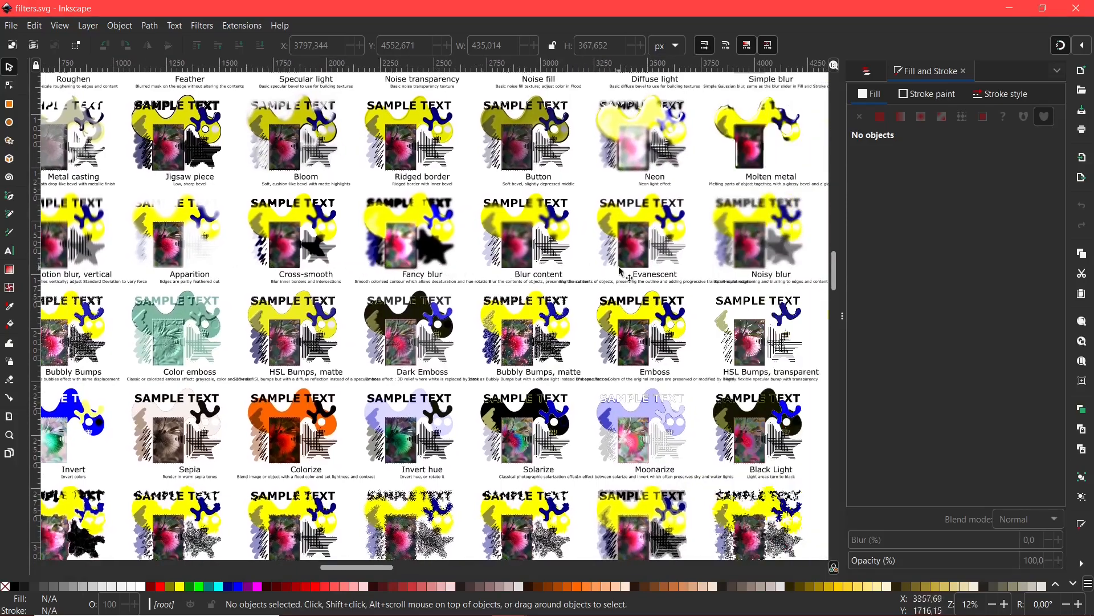
{"action": "scroll", "coordinate": [621, 272], "scroll_direction": "right", "scroll_amount": 2}
{"action": "scroll", "coordinate": [235, 359], "scroll_direction": "left", "scroll_amount": 5}
{"action": "scroll", "coordinate": [235, 360], "scroll_direction": "down", "scroll_amount": 1}
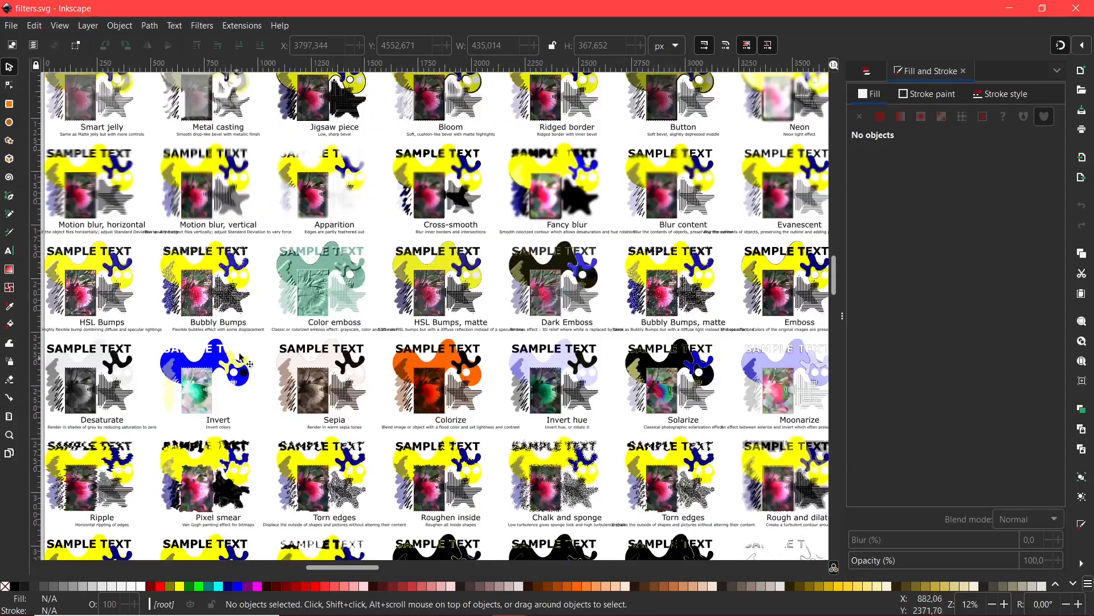
Examine the samples in the Bumps, Color, Distort and Image effects rows of the filter sheet
{"action": "scroll", "coordinate": [234, 356], "scroll_direction": "left", "scroll_amount": 3}
{"action": "scroll", "coordinate": [234, 355], "scroll_direction": "down", "scroll_amount": 1}
{"action": "scroll", "coordinate": [359, 379], "scroll_direction": "down", "scroll_amount": 1}
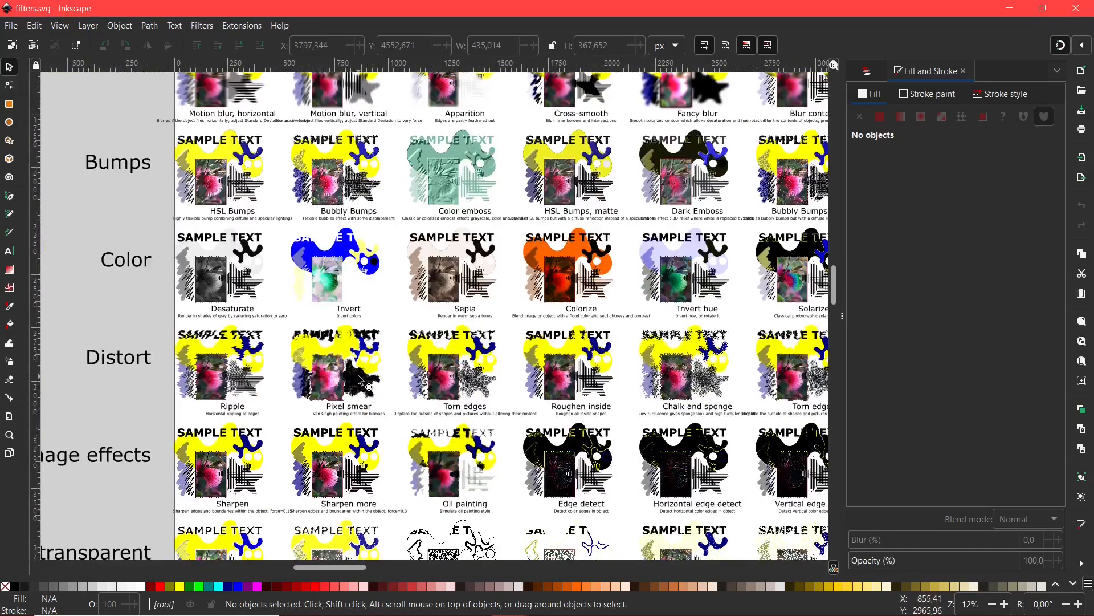
{"action": "scroll", "coordinate": [391, 424], "scroll_direction": "down", "scroll_amount": 1}
{"action": "scroll", "coordinate": [391, 425], "scroll_direction": "right", "scroll_amount": 1}
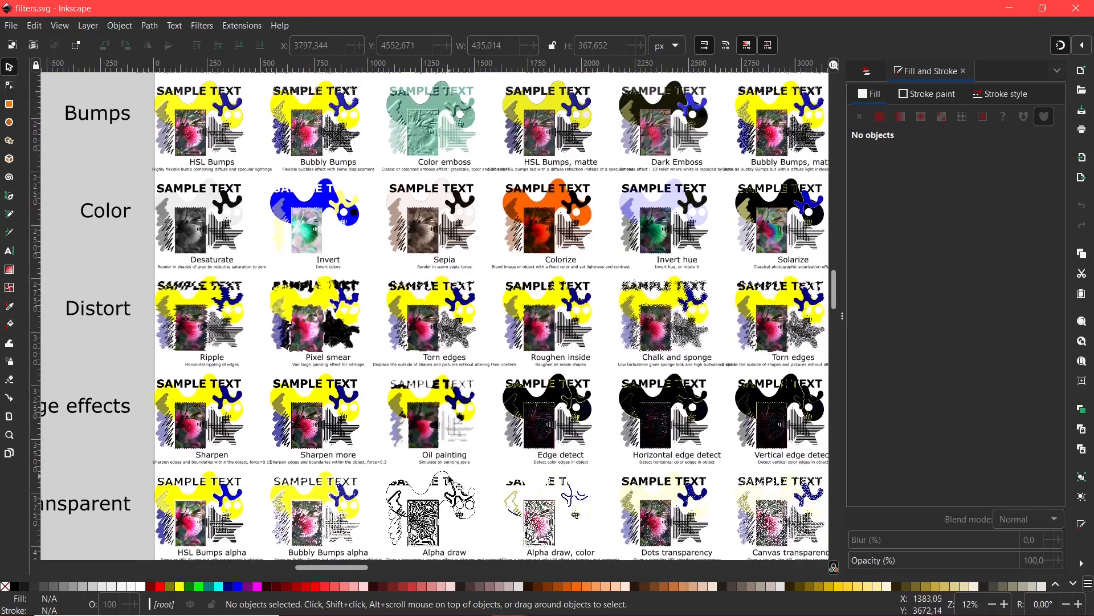
{"action": "scroll", "coordinate": [425, 454], "scroll_direction": "right", "scroll_amount": 1}
{"action": "scroll", "coordinate": [414, 425], "scroll_direction": "down", "scroll_amount": 1}
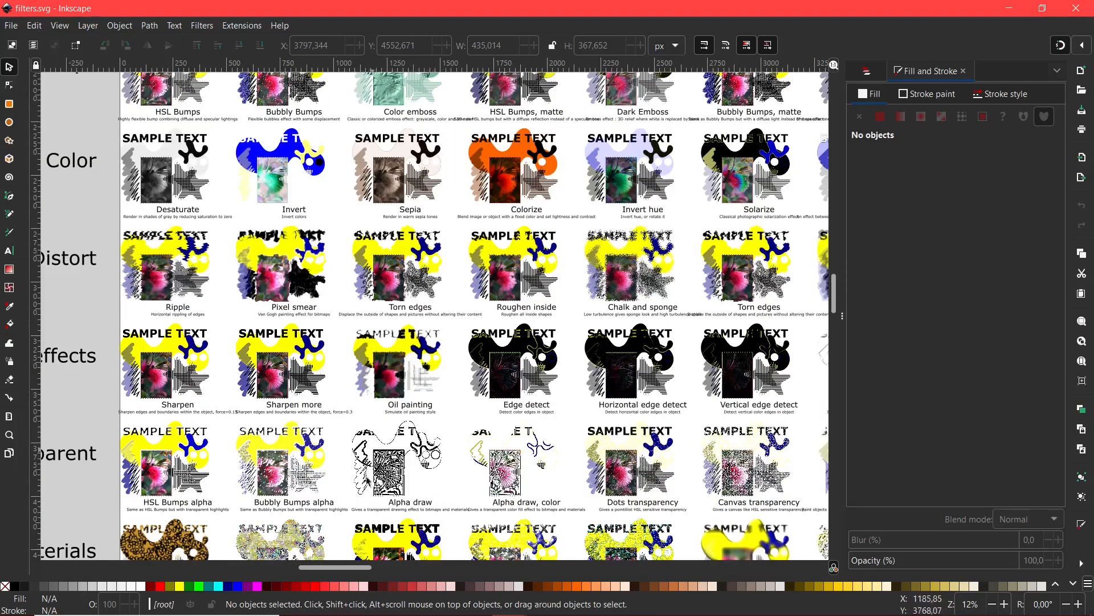
Examine the Image effects, transparent row, inspecting the Alpha draw sample and its description up close
{"action": "left_click_drag", "start_coordinate": [164, 483], "coordinate": [422, 439]}
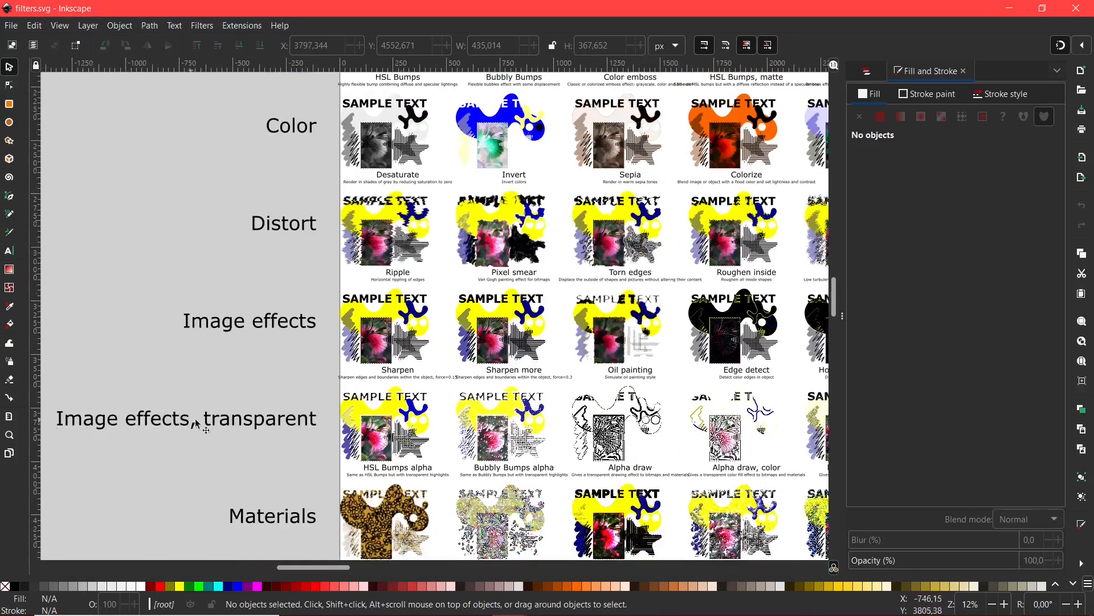
{"action": "left_click_drag", "start_coordinate": [495, 436], "coordinate": [335, 425]}
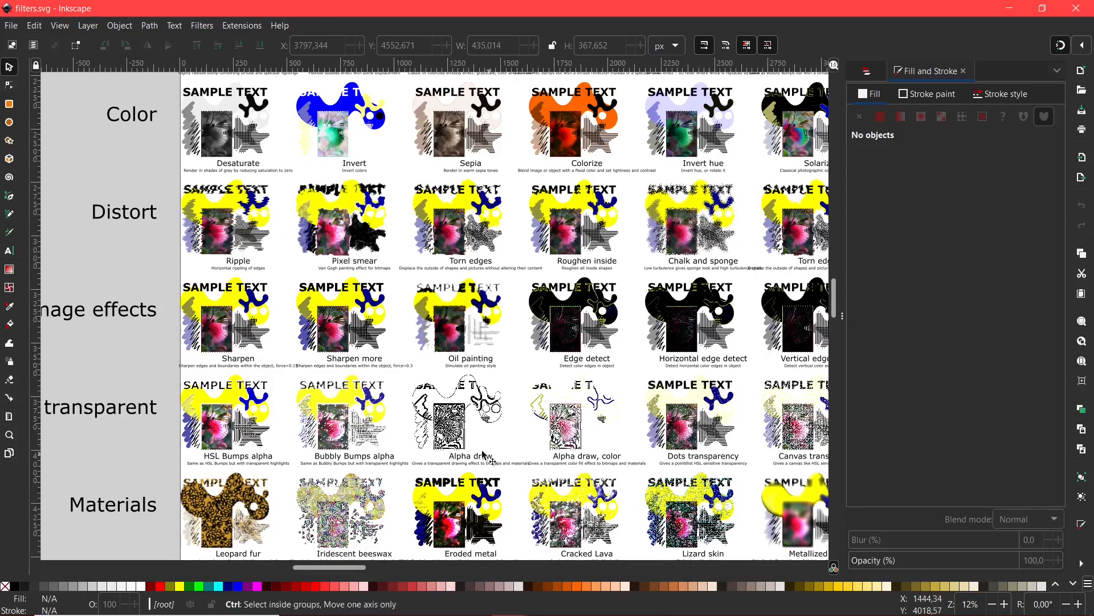
{"action": "scroll", "coordinate": [483, 456], "scroll_direction": "up", "scroll_amount": 3}
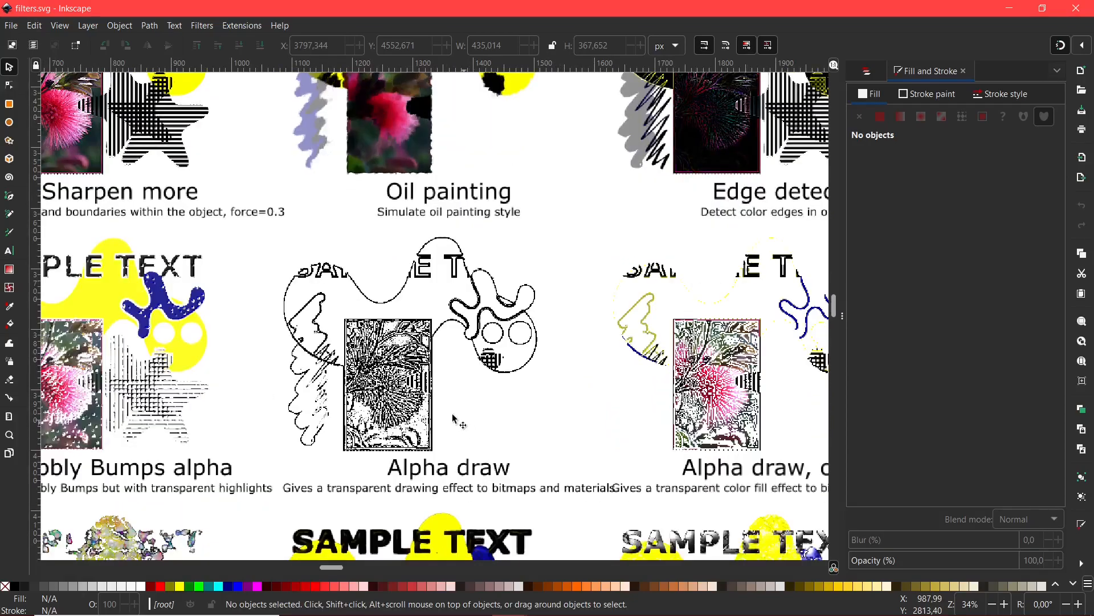
{"action": "left_click_drag", "start_coordinate": [453, 416], "coordinate": [494, 407]}
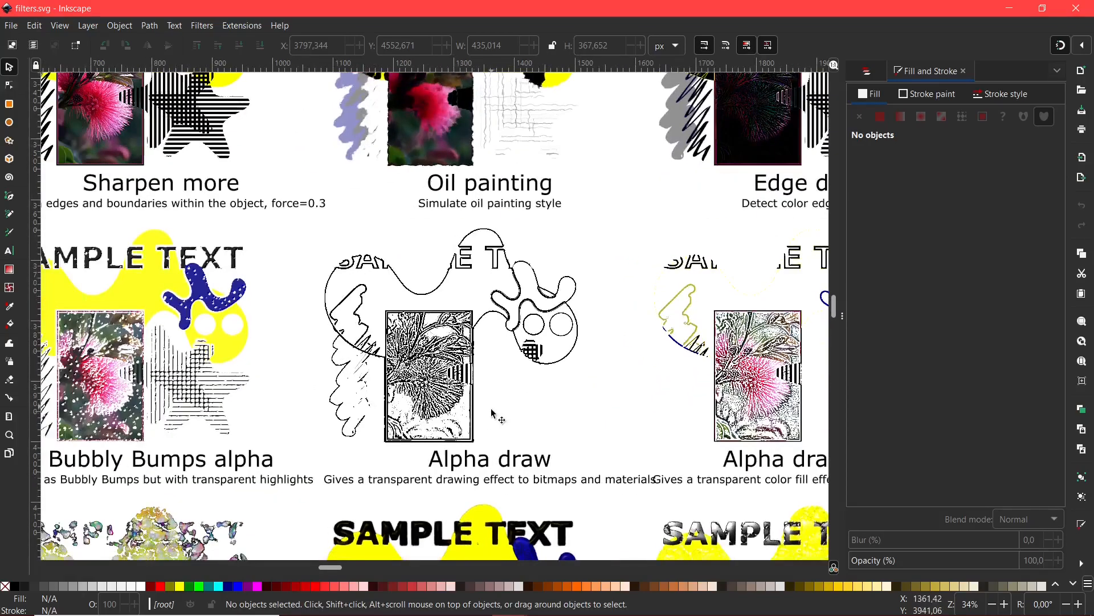
{"action": "left_click_drag", "start_coordinate": [225, 482], "coordinate": [345, 333]}
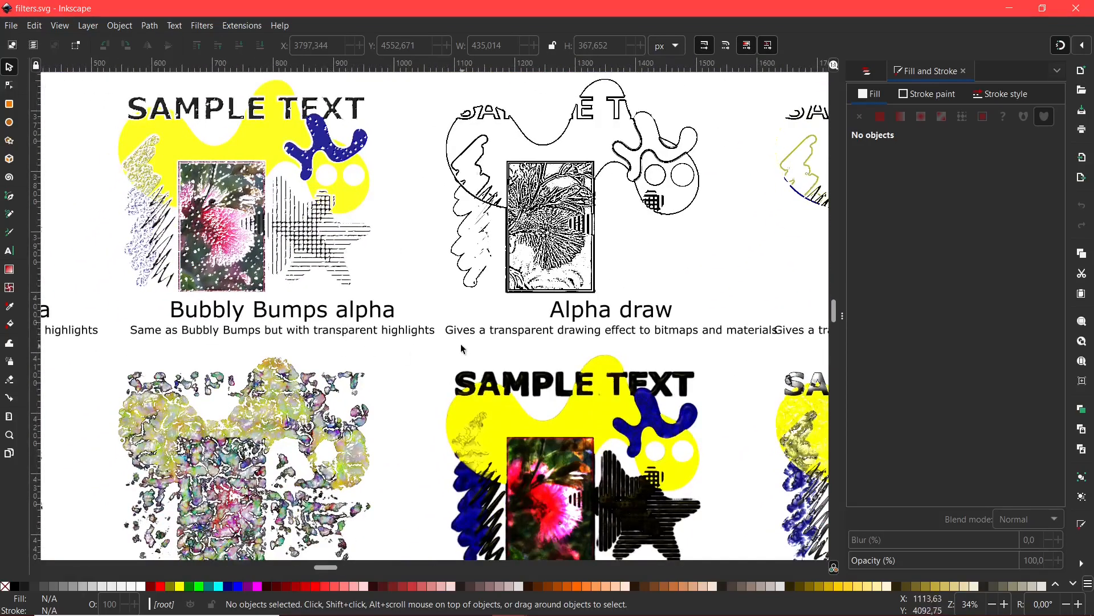
{"action": "scroll", "coordinate": [462, 346], "scroll_direction": "down", "scroll_amount": 2}
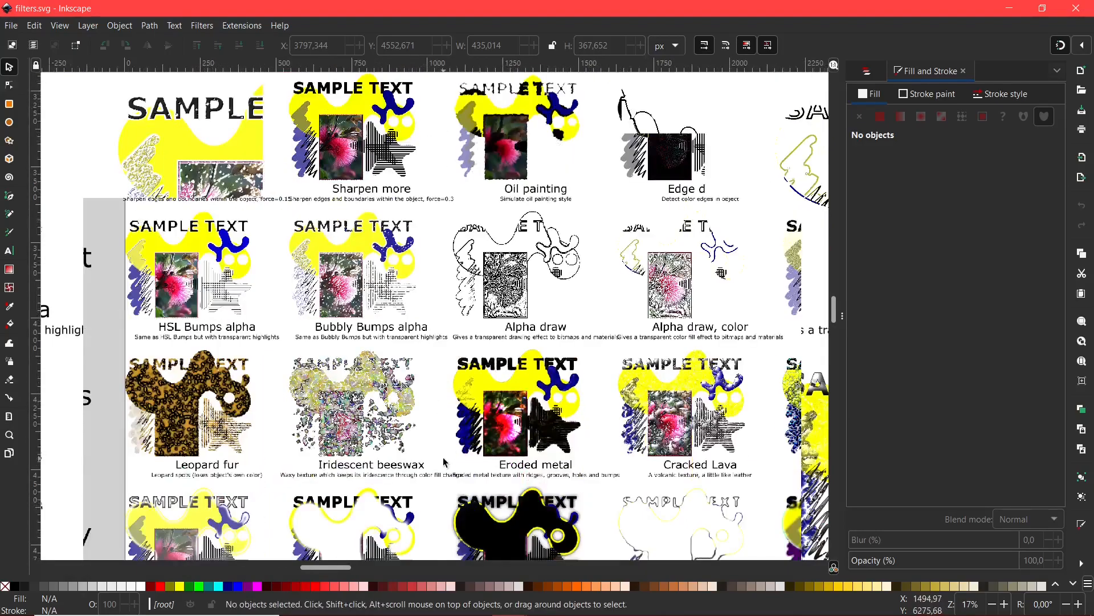
{"action": "scroll", "coordinate": [438, 497], "scroll_direction": "down", "scroll_amount": 1}
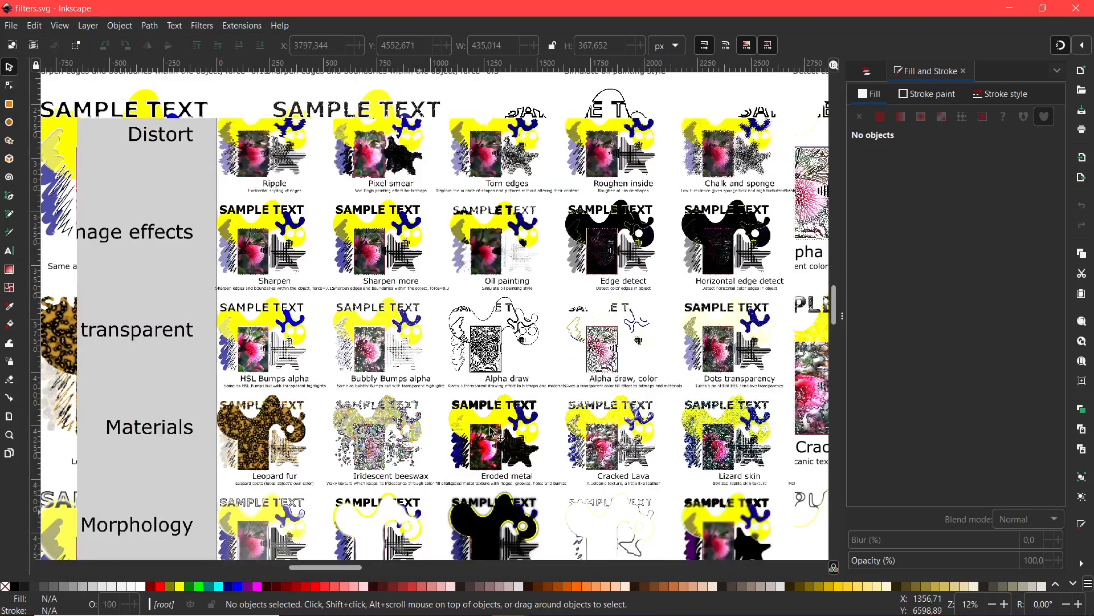
Examine the Materials row from Leopard fur through Lizard skin, reading each sample's description
{"action": "scroll", "coordinate": [496, 425], "scroll_direction": "down", "scroll_amount": 3}
{"action": "scroll", "coordinate": [208, 367], "scroll_direction": "up", "scroll_amount": 2}
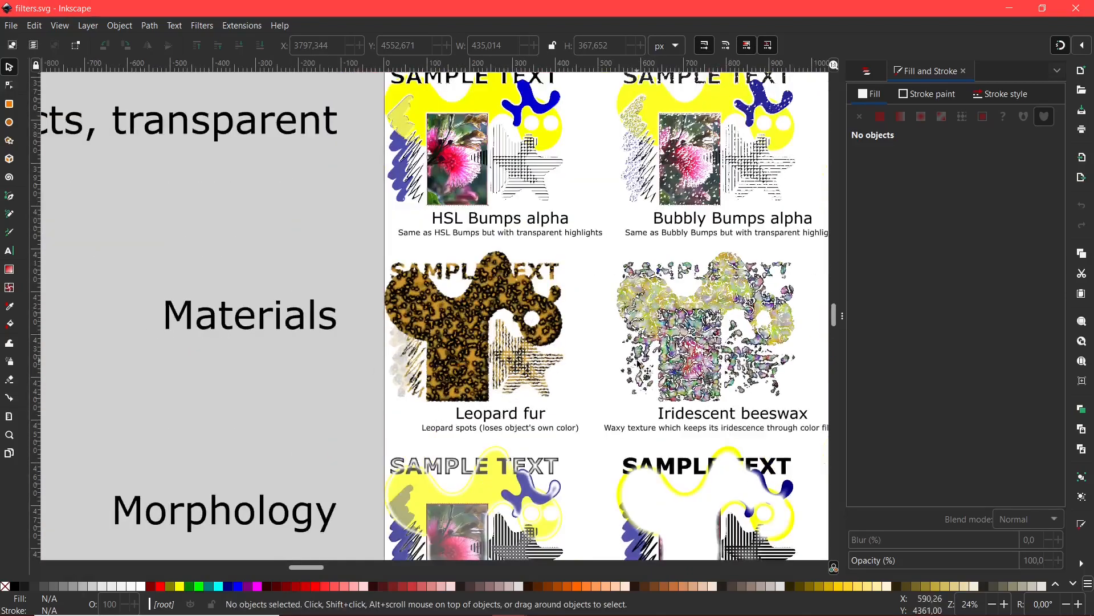
{"action": "scroll", "coordinate": [640, 365], "scroll_direction": "right", "scroll_amount": 5}
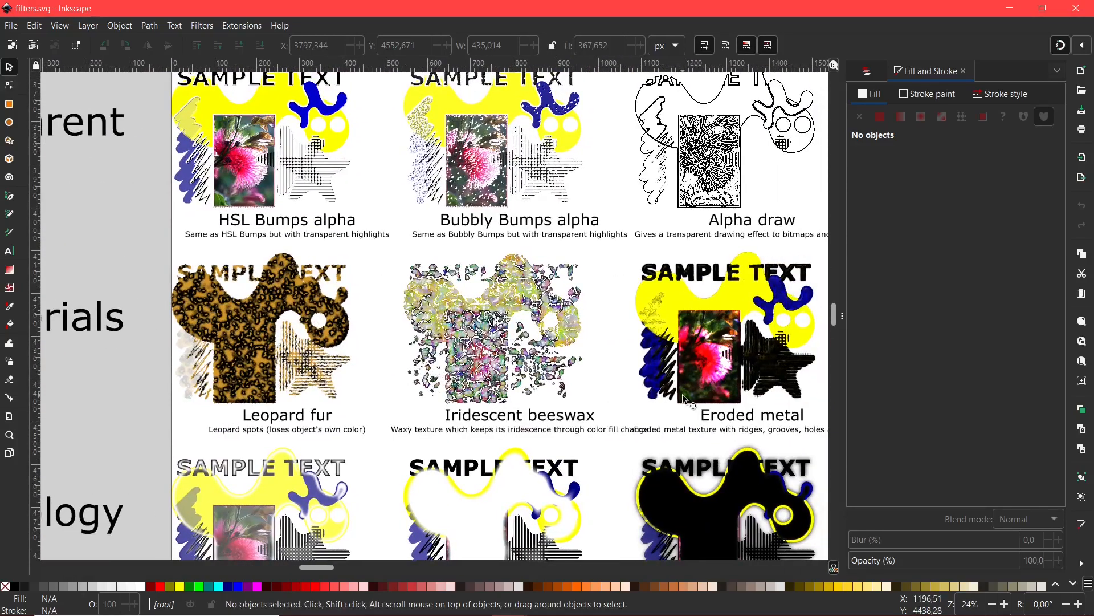
{"action": "scroll", "coordinate": [684, 397], "scroll_direction": "right", "scroll_amount": 6}
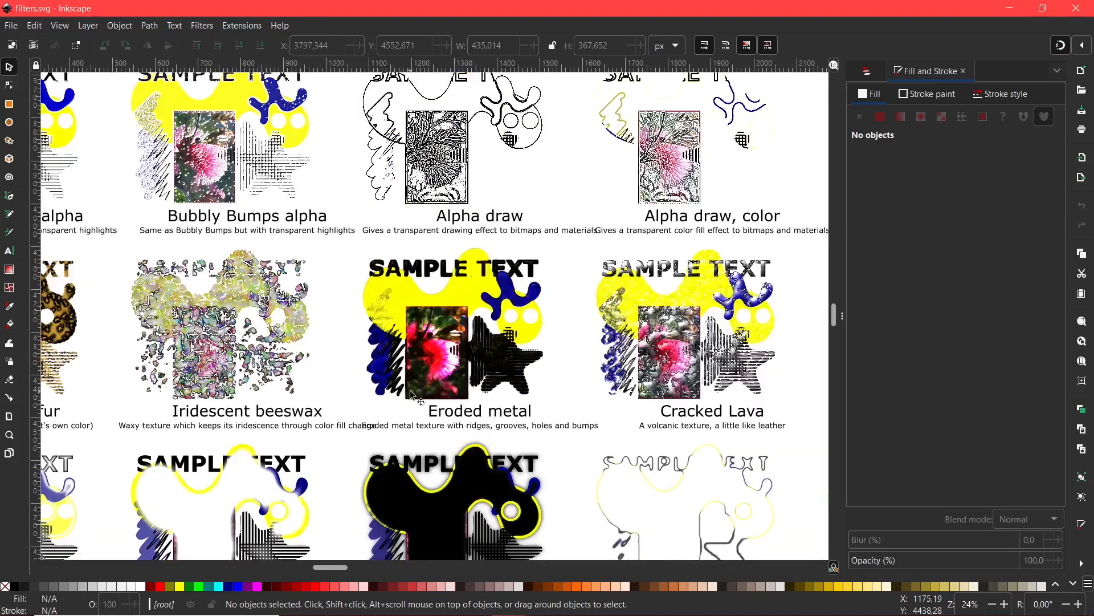
{"action": "scroll", "coordinate": [412, 395], "scroll_direction": "up", "scroll_amount": 2}
{"action": "scroll", "coordinate": [598, 454], "scroll_direction": "down", "scroll_amount": 1}
{"action": "scroll", "coordinate": [599, 455], "scroll_direction": "right", "scroll_amount": 5}
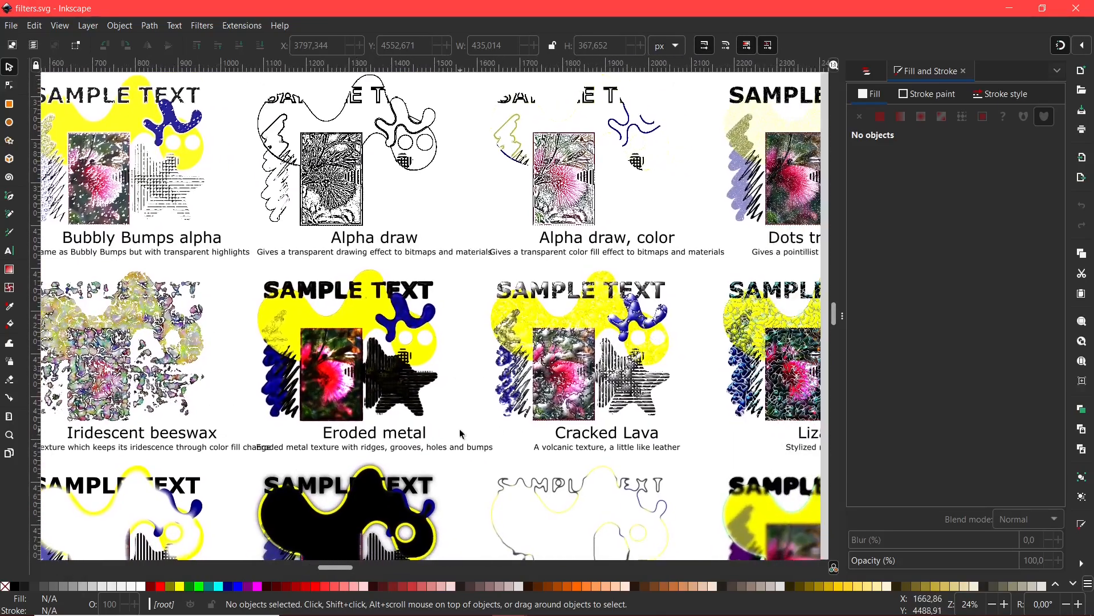
{"action": "scroll", "coordinate": [520, 428], "scroll_direction": "right", "scroll_amount": 3}
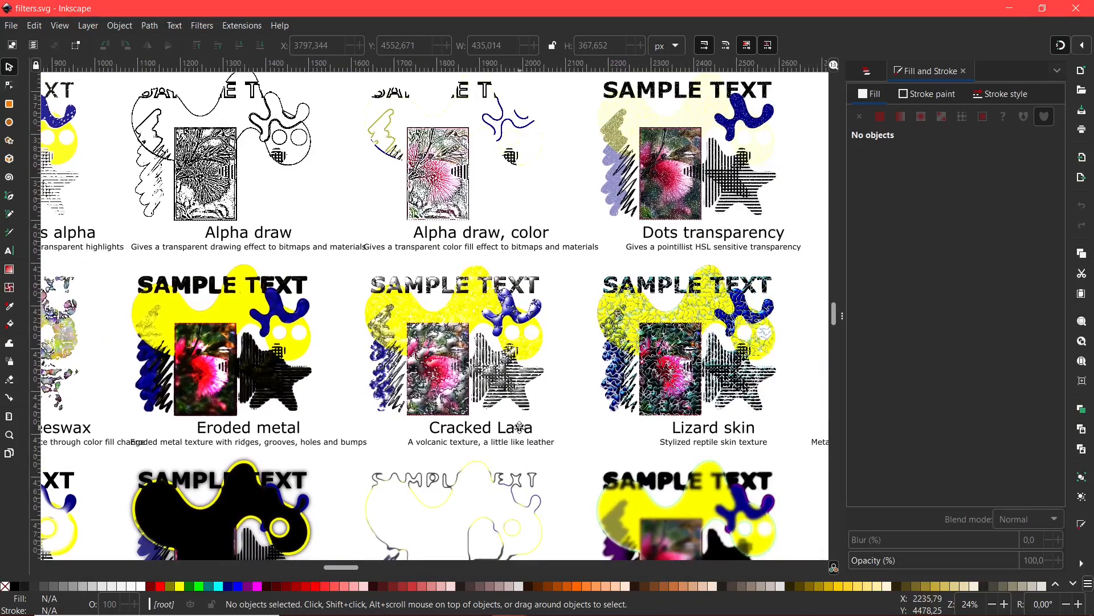
Examine the Metallized paint and Peel off samples in the Materials row, along with the category rows from Morphology to Textures
{"action": "scroll", "coordinate": [670, 432], "scroll_direction": "right", "scroll_amount": 5}
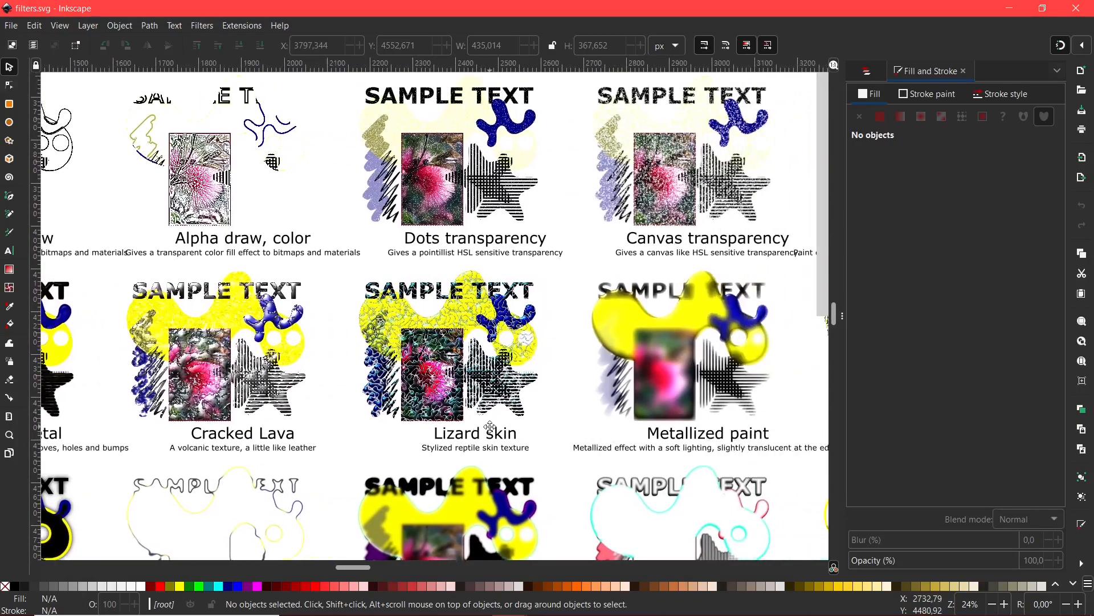
{"action": "scroll", "coordinate": [696, 435], "scroll_direction": "right", "scroll_amount": 6}
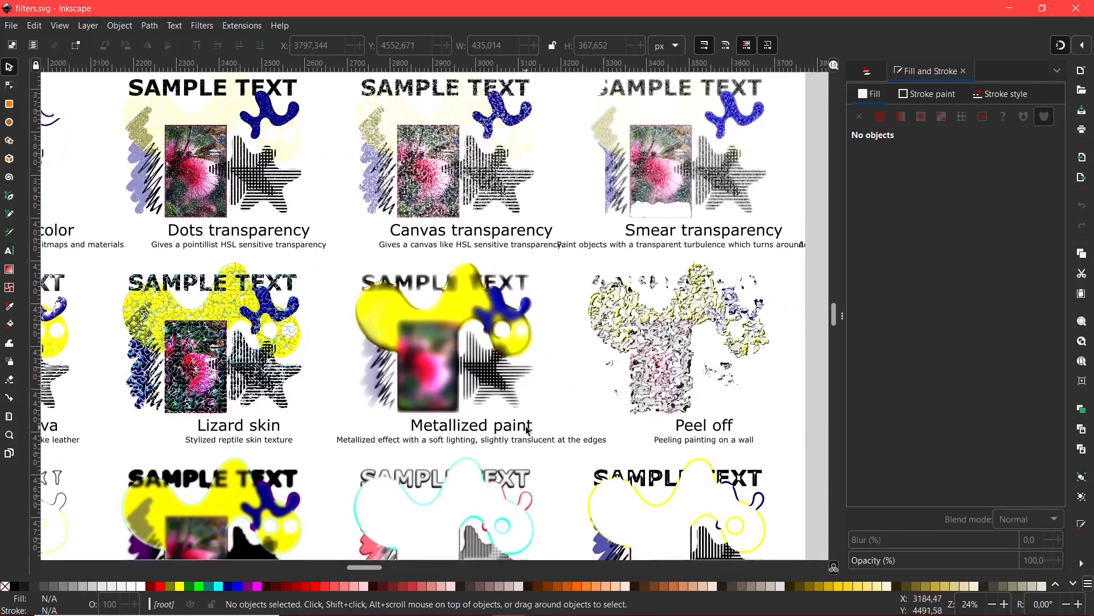
{"action": "scroll", "coordinate": [595, 317], "scroll_direction": "down", "scroll_amount": 4, "text": "ctrl"}
{"action": "scroll", "coordinate": [596, 317], "scroll_direction": "up", "scroll_amount": 1}
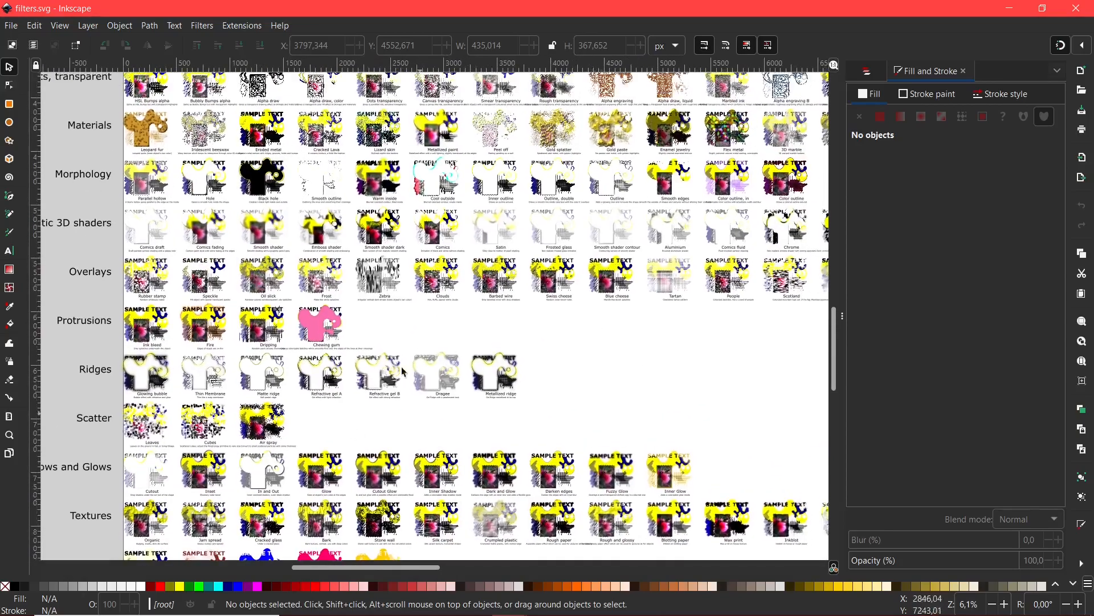
{"action": "left_click_drag", "start_coordinate": [628, 281], "coordinate": [583, 314]}
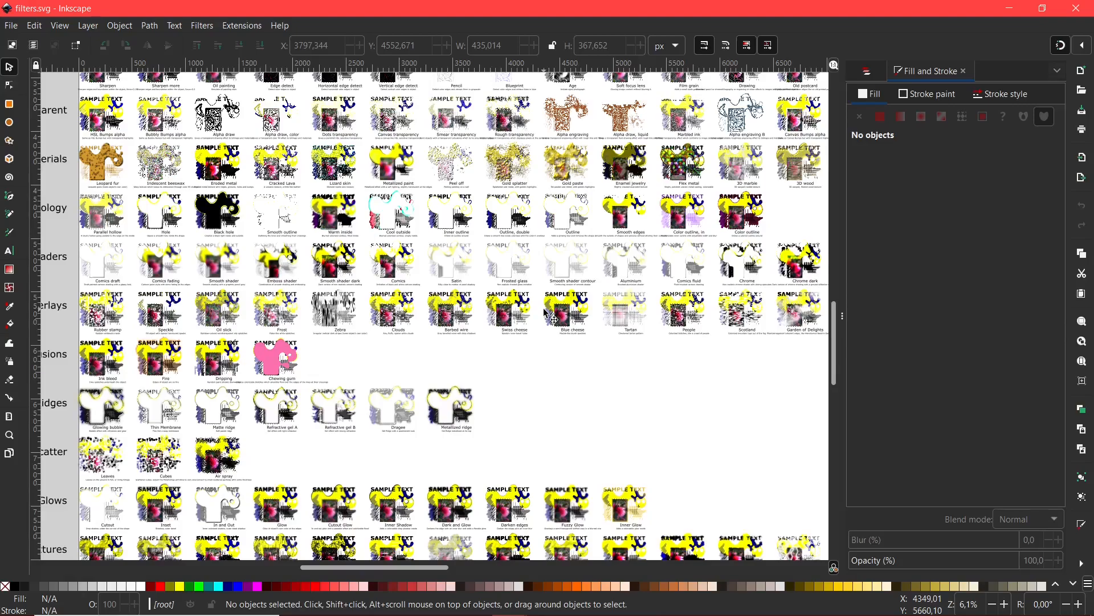
{"action": "key", "text": "ctrl"}
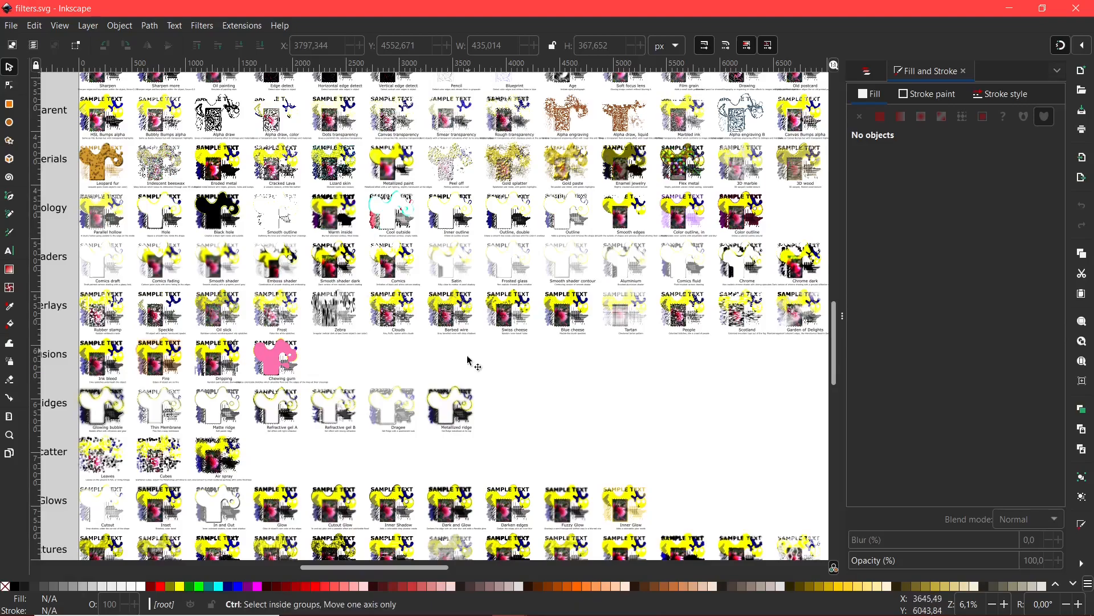
Survey the whole filter sheet, following its category rows from Transparency utilities back up to ABCs
{"action": "scroll", "coordinate": [469, 362], "scroll_direction": "down", "scroll_amount": 2}
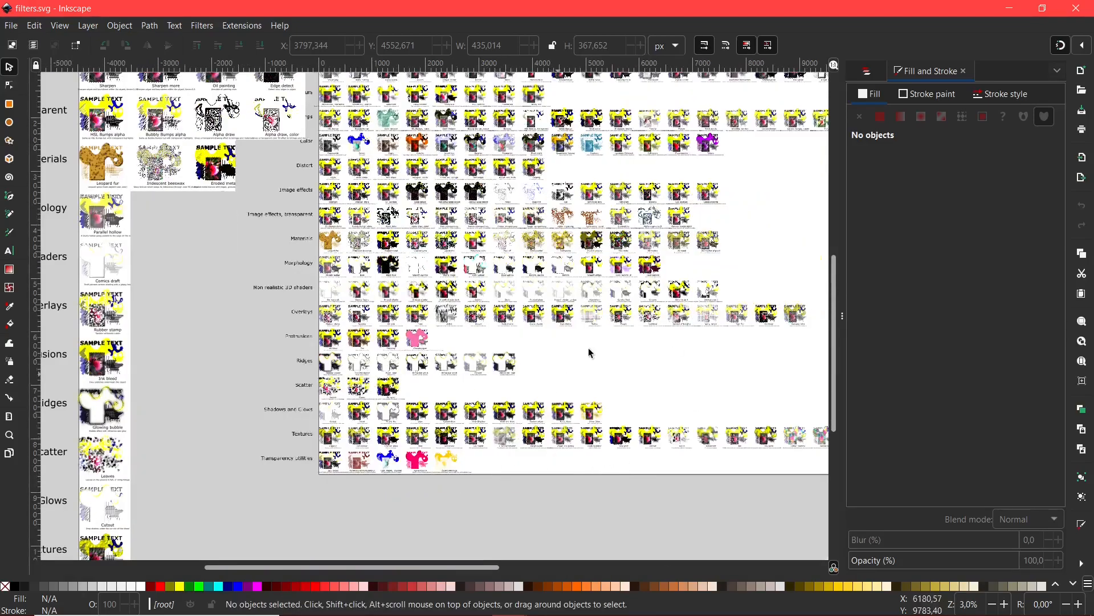
{"action": "scroll", "coordinate": [530, 385], "scroll_direction": "right", "scroll_amount": 3}
{"action": "scroll", "coordinate": [530, 385], "scroll_direction": "up", "scroll_amount": 2}
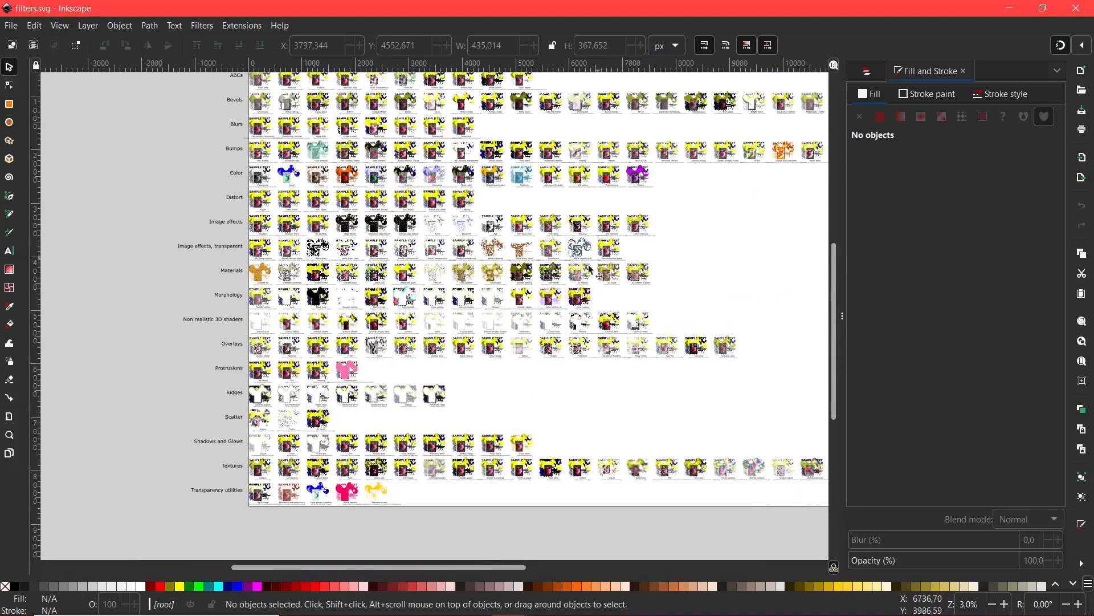
{"action": "scroll", "coordinate": [536, 322], "scroll_direction": "right", "scroll_amount": 3}
{"action": "scroll", "coordinate": [539, 314], "scroll_direction": "up", "scroll_amount": 2}
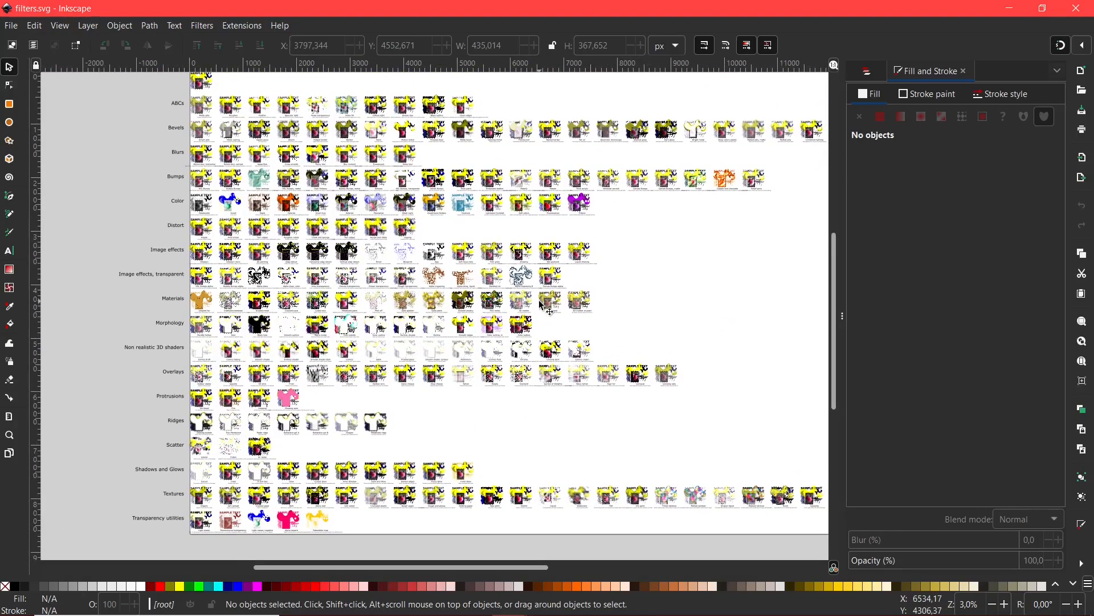
{"action": "scroll", "coordinate": [558, 209], "scroll_direction": "right", "scroll_amount": 3}
{"action": "scroll", "coordinate": [558, 210], "scroll_direction": "up", "scroll_amount": 1}
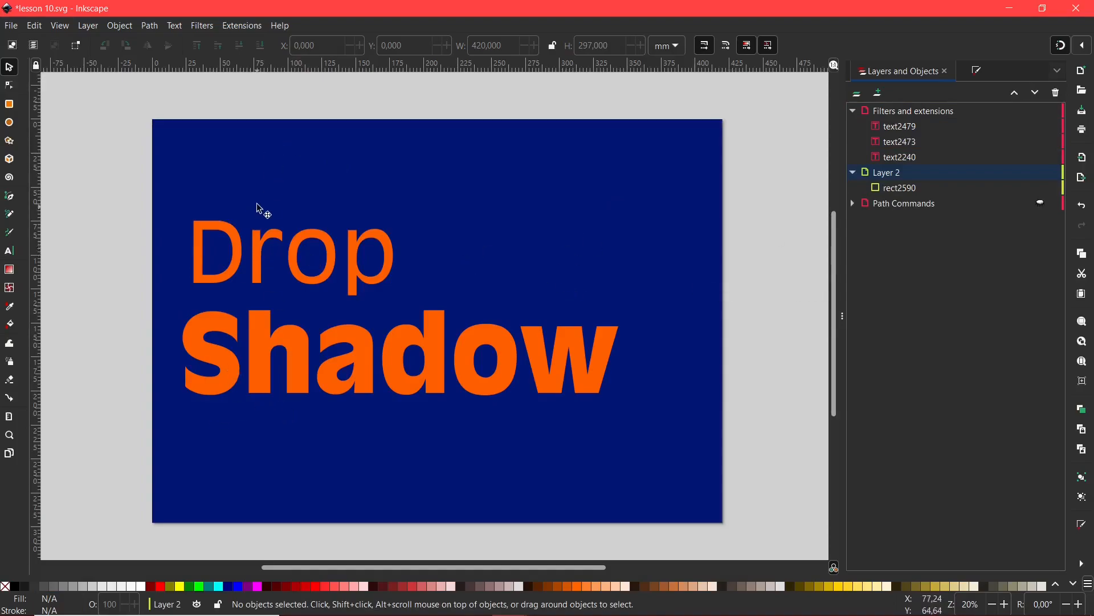
Open the Drop Shadow filter for the word "Shadow" with live preview on, and set its blur color to 04081da7
{"action": "left_click", "coordinate": [293, 386]}
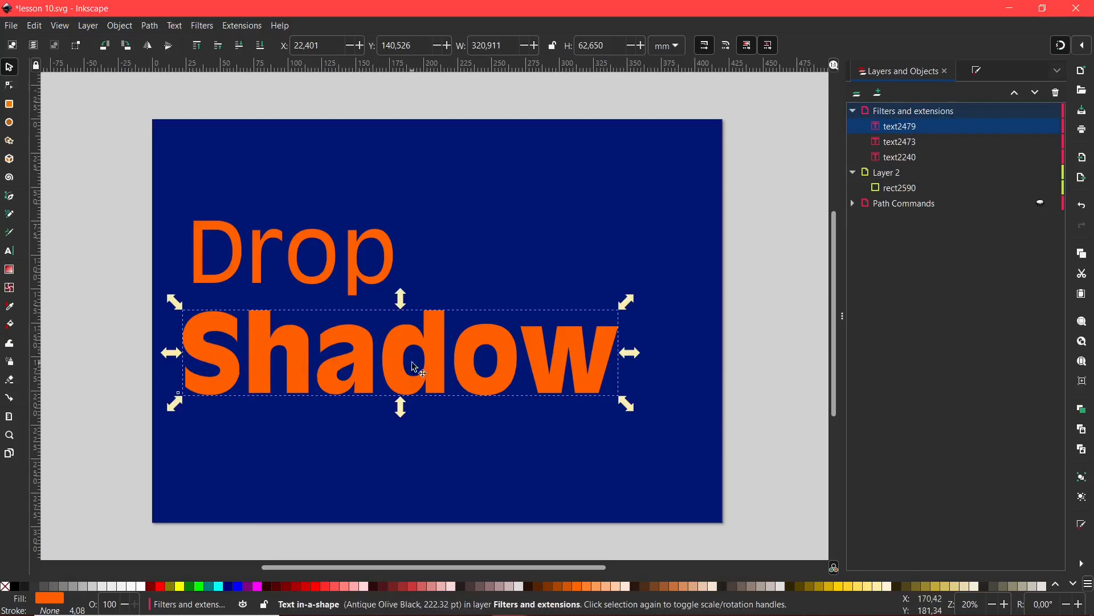
{"action": "left_click", "coordinate": [205, 27]}
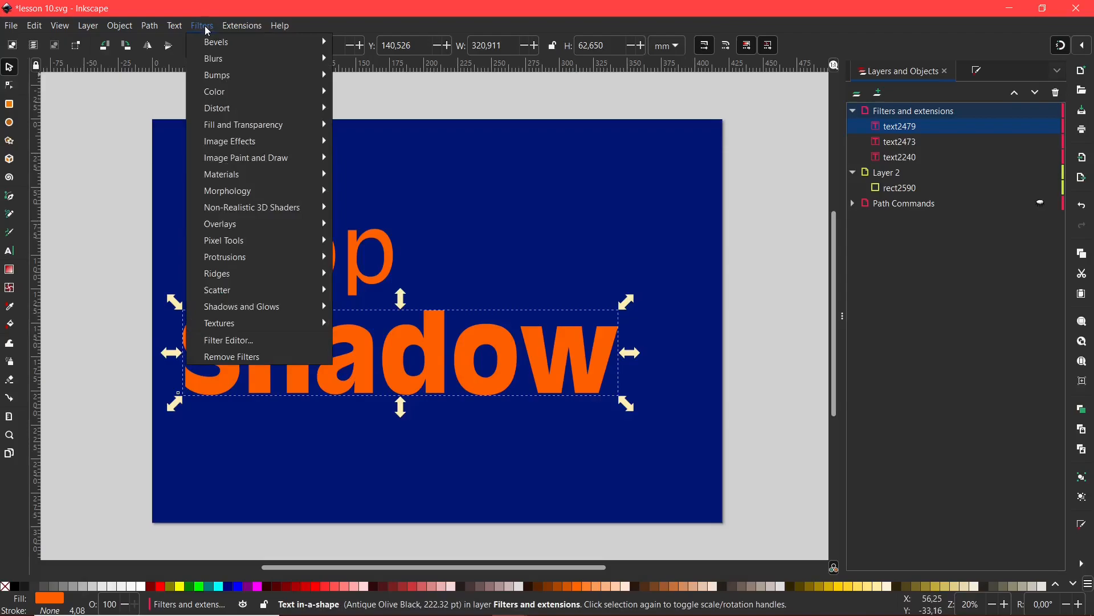
{"action": "mouse_move", "coordinate": [232, 306]}
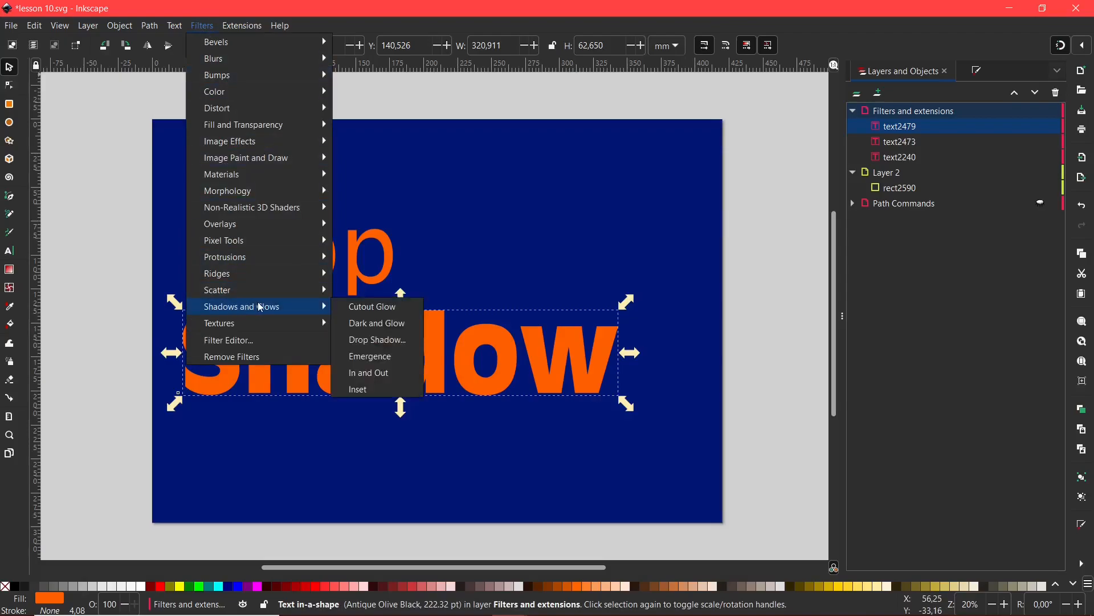
{"action": "left_click", "coordinate": [372, 341]}
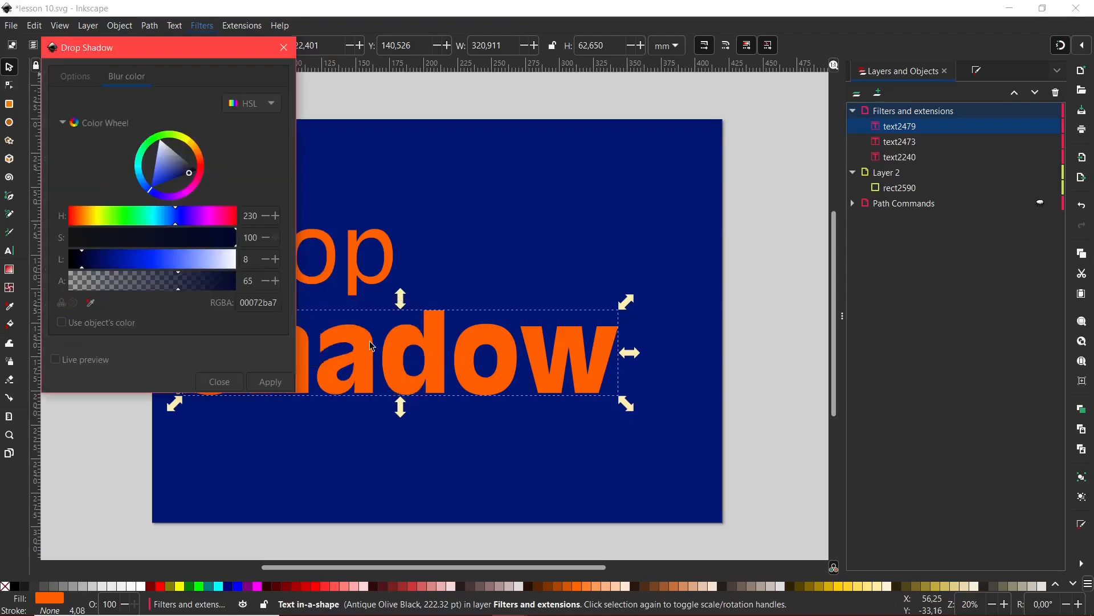
{"action": "left_click_drag", "start_coordinate": [156, 45], "coordinate": [768, 74]}
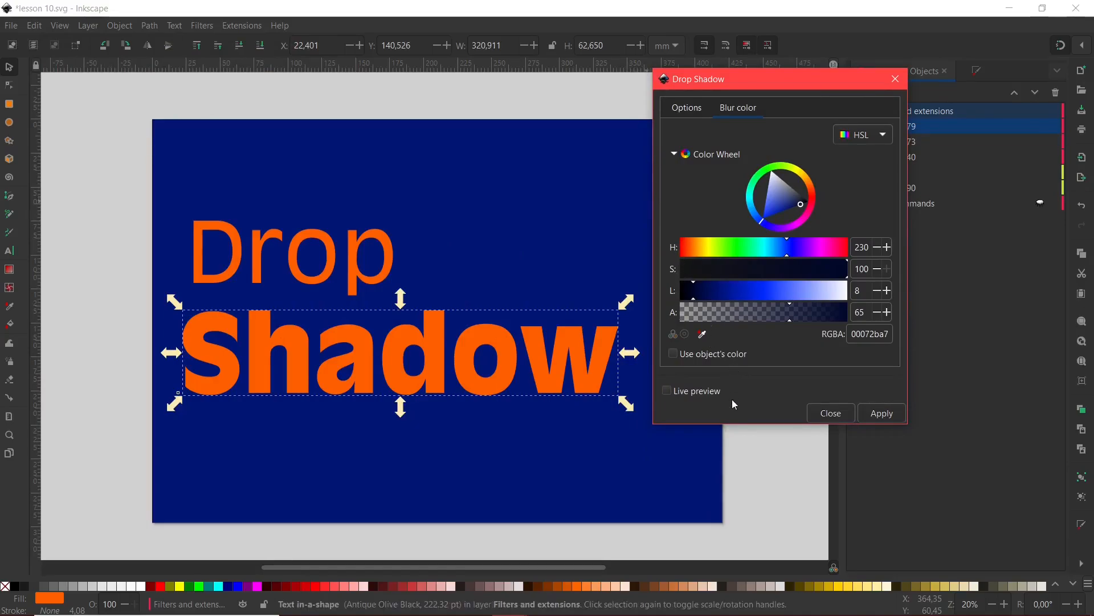
{"action": "left_click", "coordinate": [667, 392]}
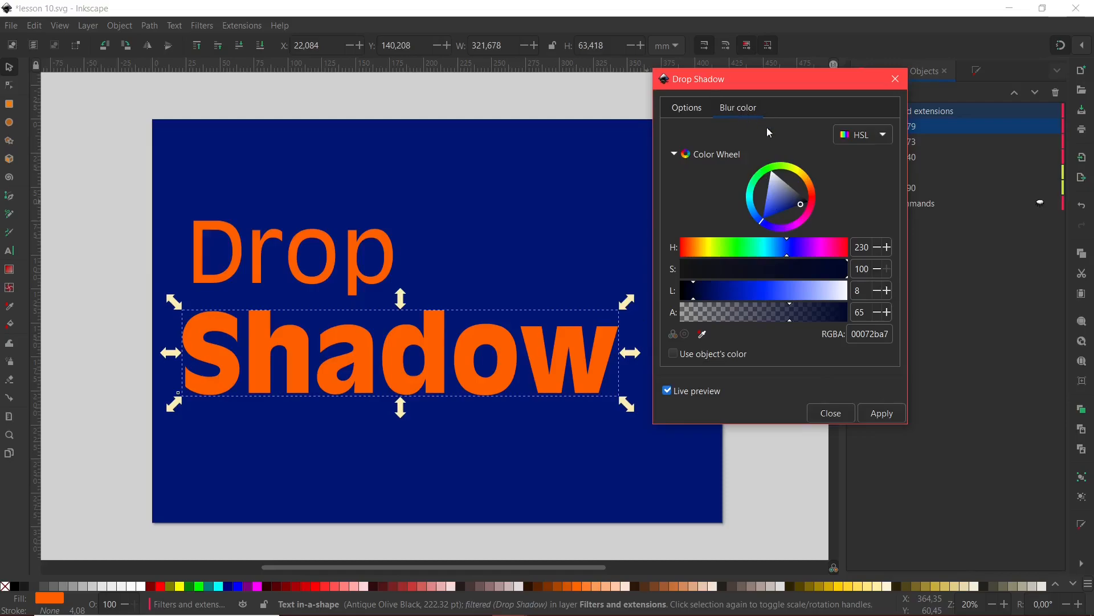
{"action": "left_click_drag", "start_coordinate": [800, 206], "coordinate": [805, 203]}
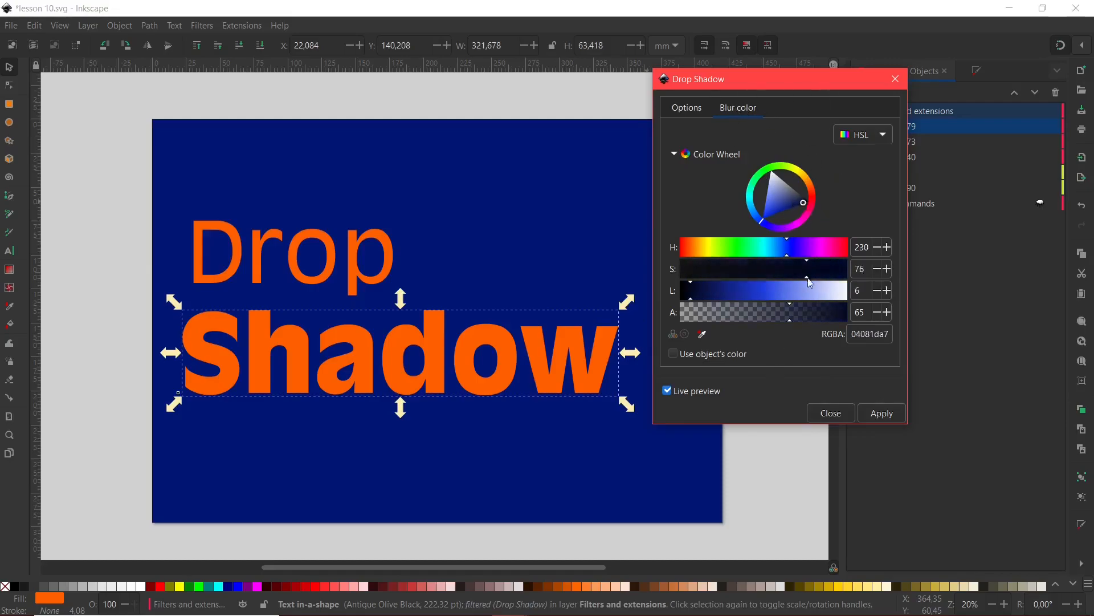
Set the shadow's blur radius to 7.6 px, horizontal offset to 8.0 px and vertical offset to 9.6 px, and apply it
{"action": "left_click", "coordinate": [688, 109]}
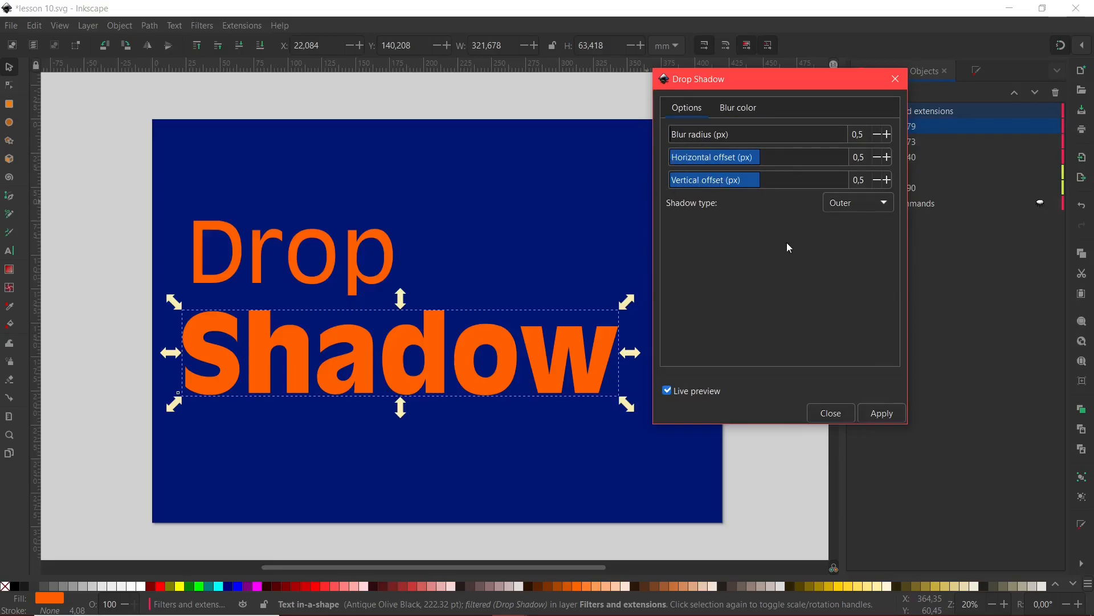
{"action": "left_click_drag", "start_coordinate": [682, 137], "coordinate": [689, 135]}
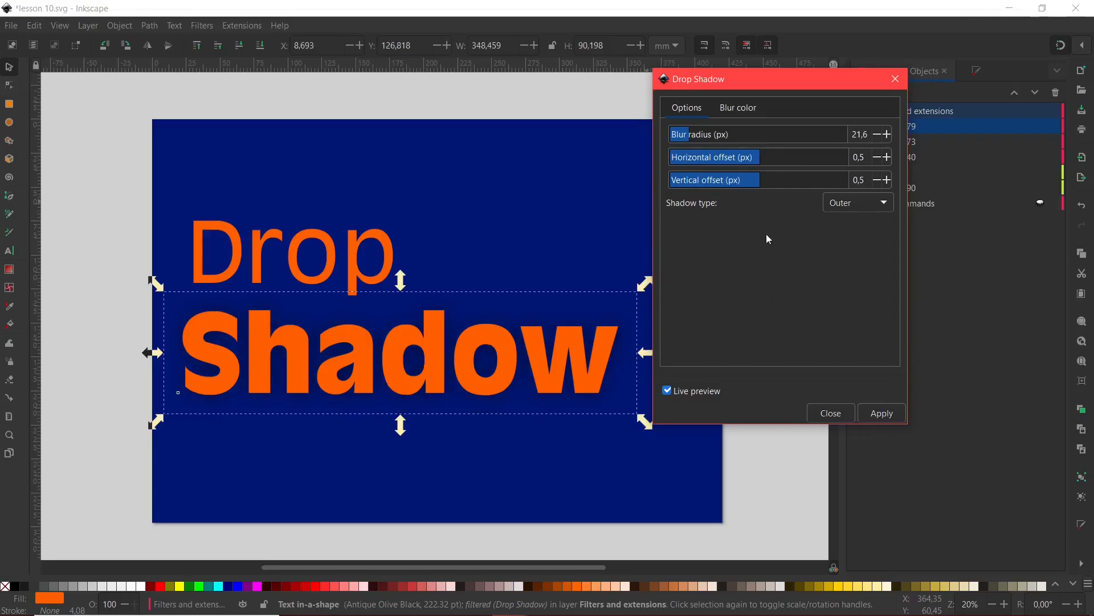
{"action": "left_click_drag", "start_coordinate": [683, 136], "coordinate": [676, 135]}
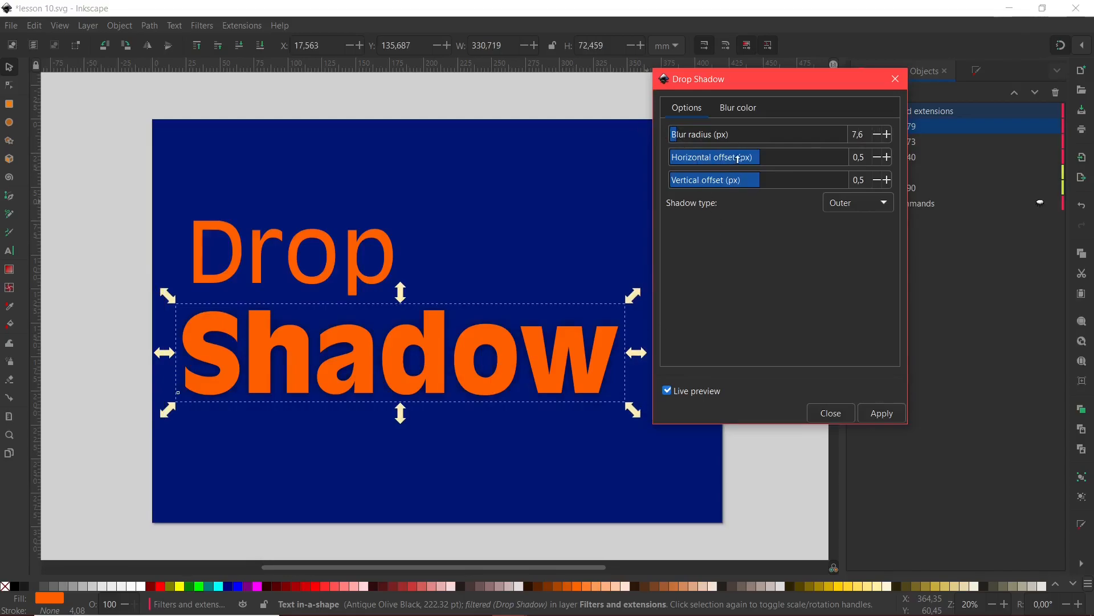
{"action": "left_click_drag", "start_coordinate": [762, 157], "coordinate": [777, 182]}
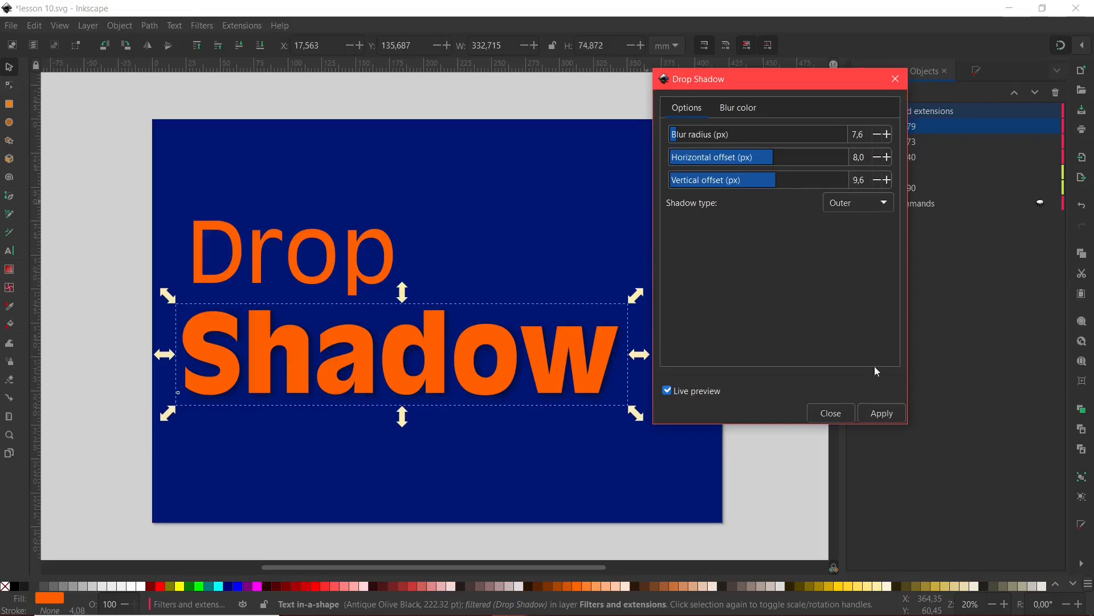
{"action": "left_click", "coordinate": [880, 415]}
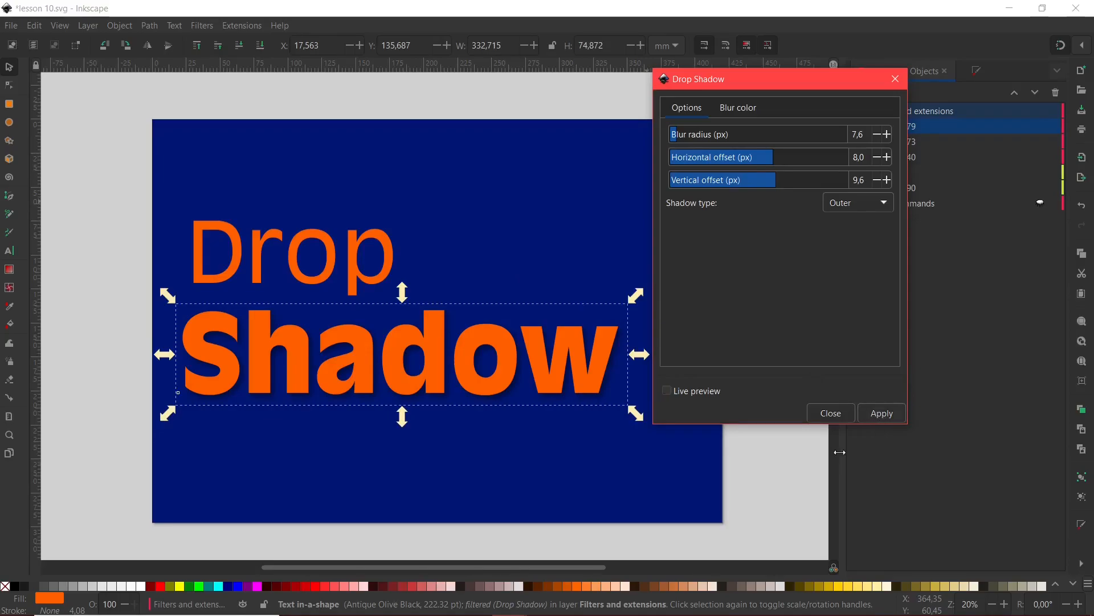
{"action": "left_click", "coordinate": [706, 459]}
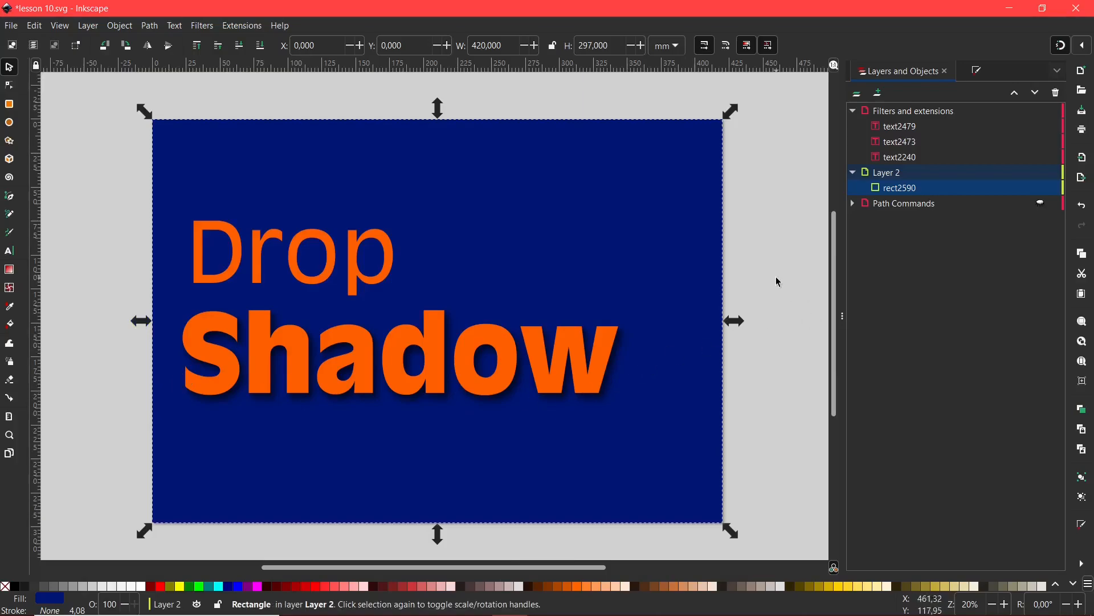
Open the Filter Editor for the word "Drop" and enlarge its window beside the text
{"action": "left_click", "coordinate": [296, 253]}
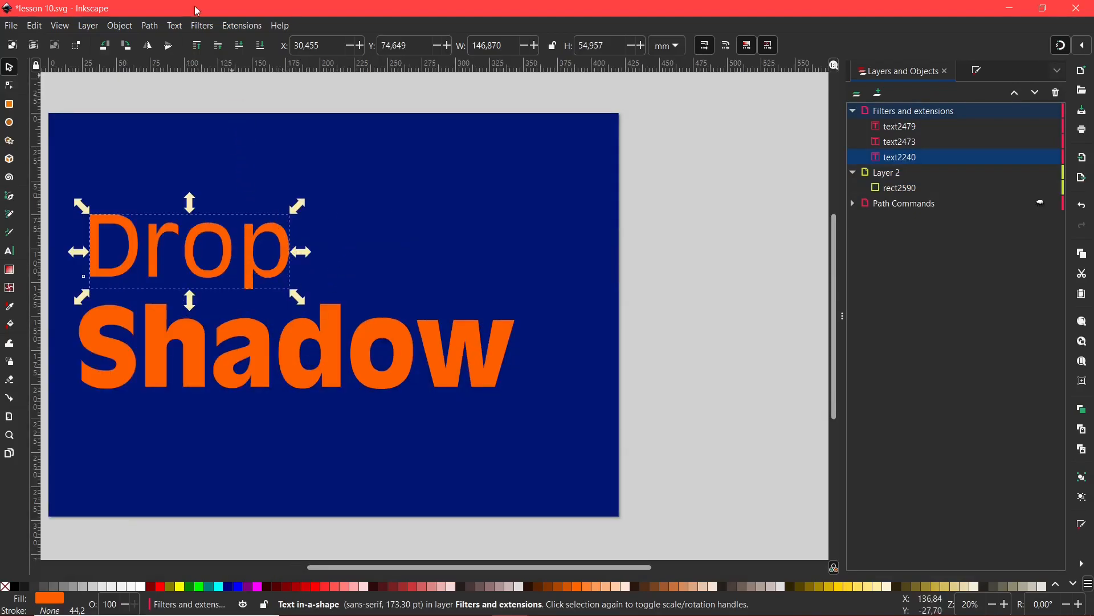
{"action": "left_click", "coordinate": [202, 26]}
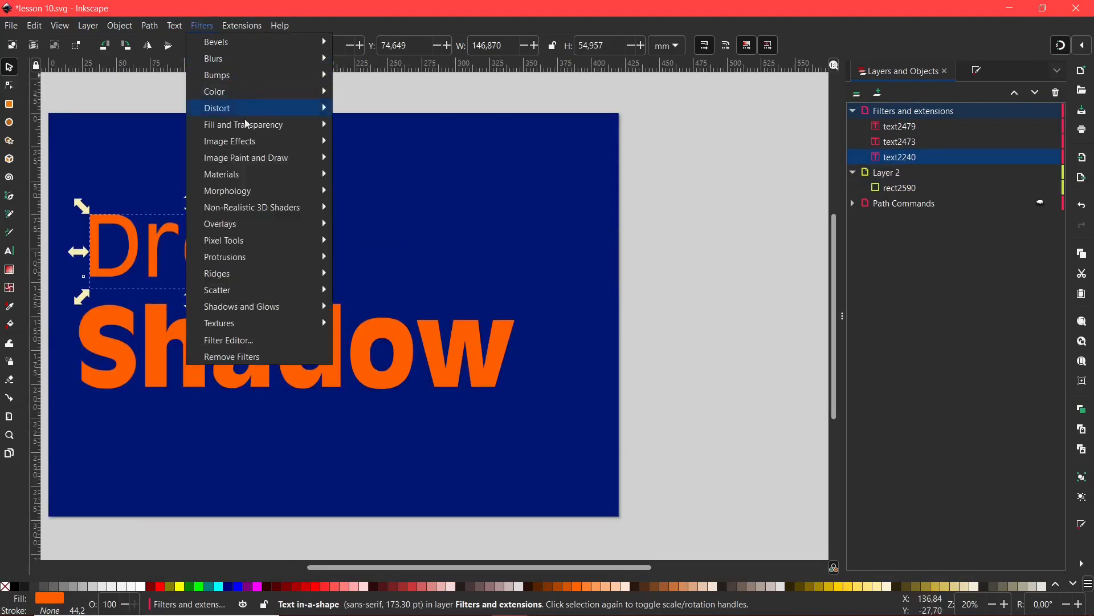
{"action": "left_click", "coordinate": [250, 344]}
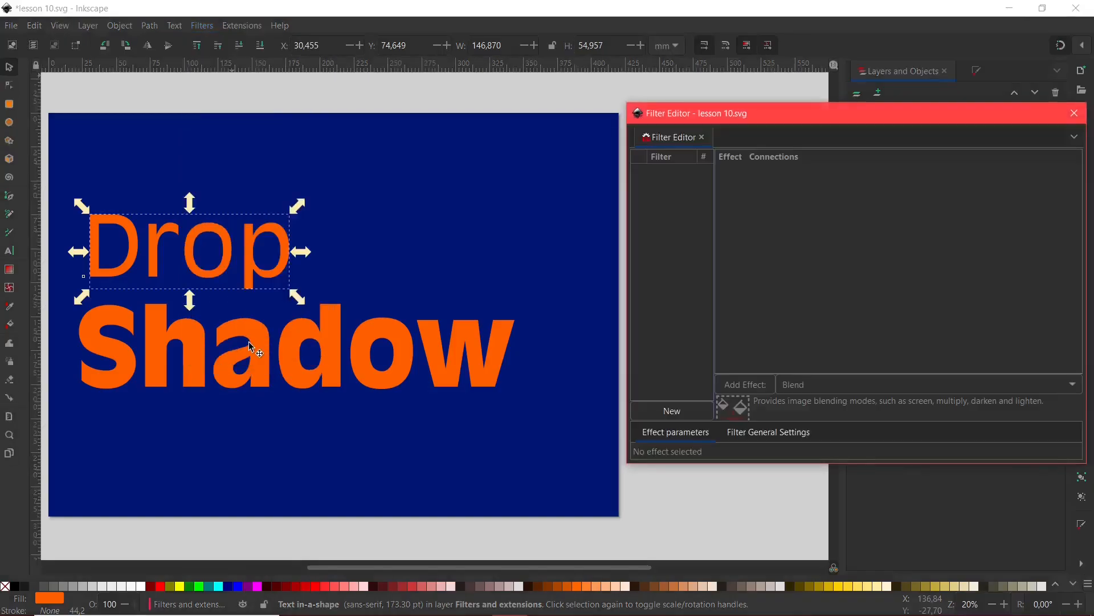
{"action": "left_click_drag", "start_coordinate": [826, 116], "coordinate": [812, 116]}
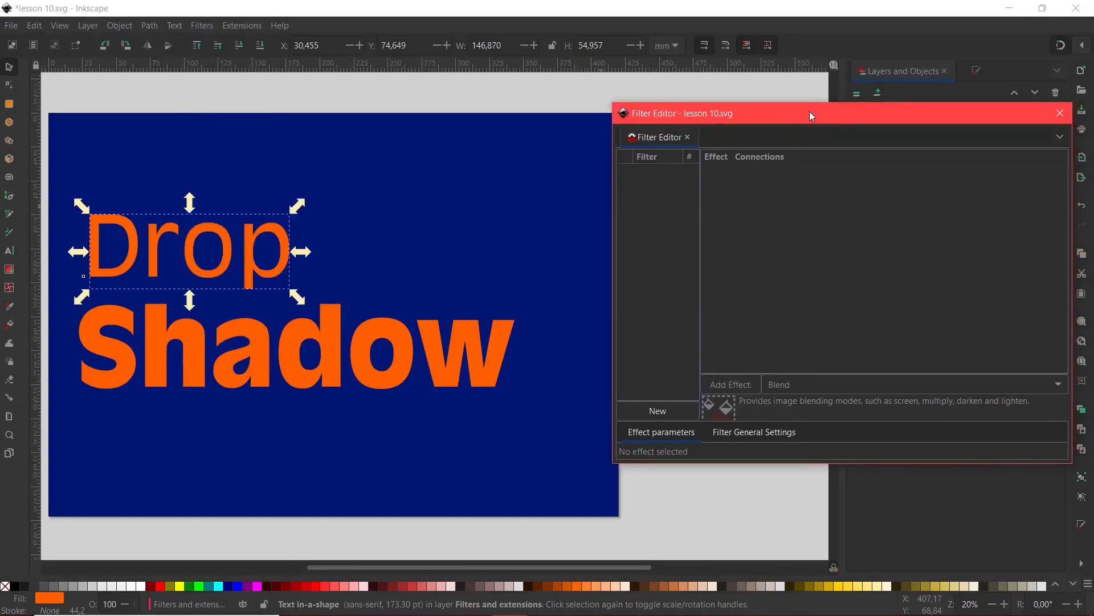
{"action": "left_click_drag", "start_coordinate": [609, 381], "coordinate": [548, 376]}
{"action": "left_click_drag", "start_coordinate": [683, 464], "coordinate": [687, 493]}
{"action": "left_click_drag", "start_coordinate": [748, 122], "coordinate": [733, 110]}
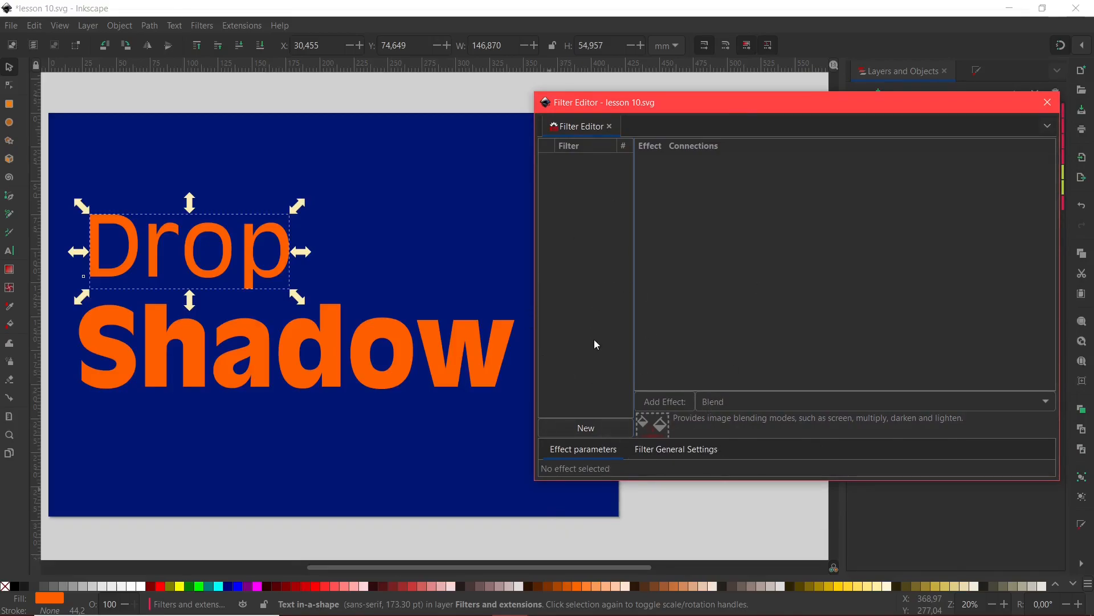
Create a new filter named "Drop shadow" and assign it to the word "Drop"
{"action": "left_click", "coordinate": [578, 429]}
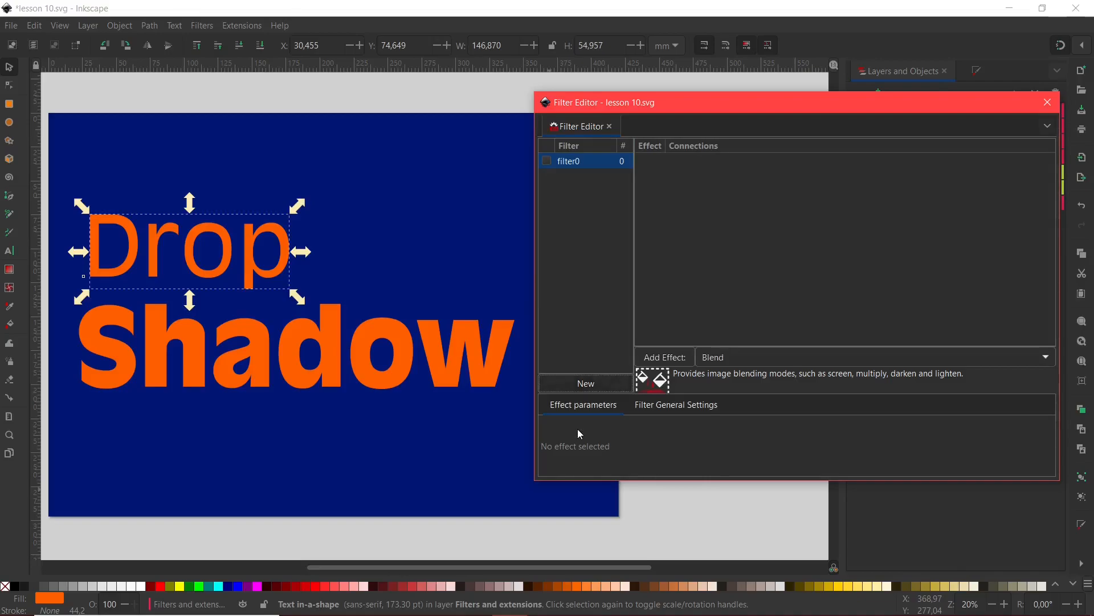
{"action": "left_click", "coordinate": [588, 164]}
{"action": "type", "text": "Drop shadow"}
{"action": "key", "text": "Return"}
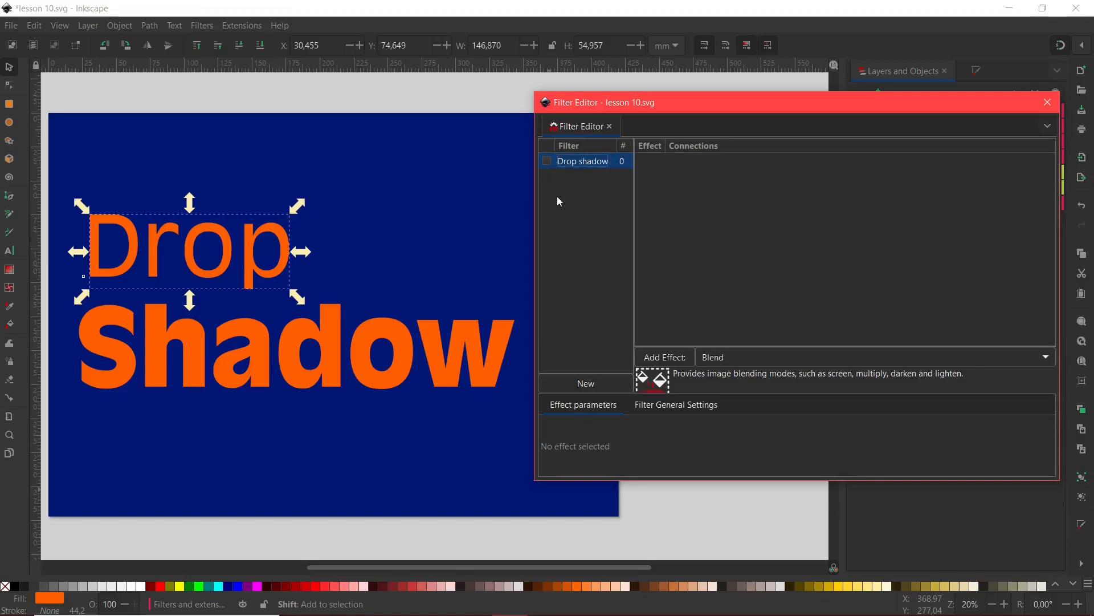
{"action": "left_click", "coordinate": [547, 160]}
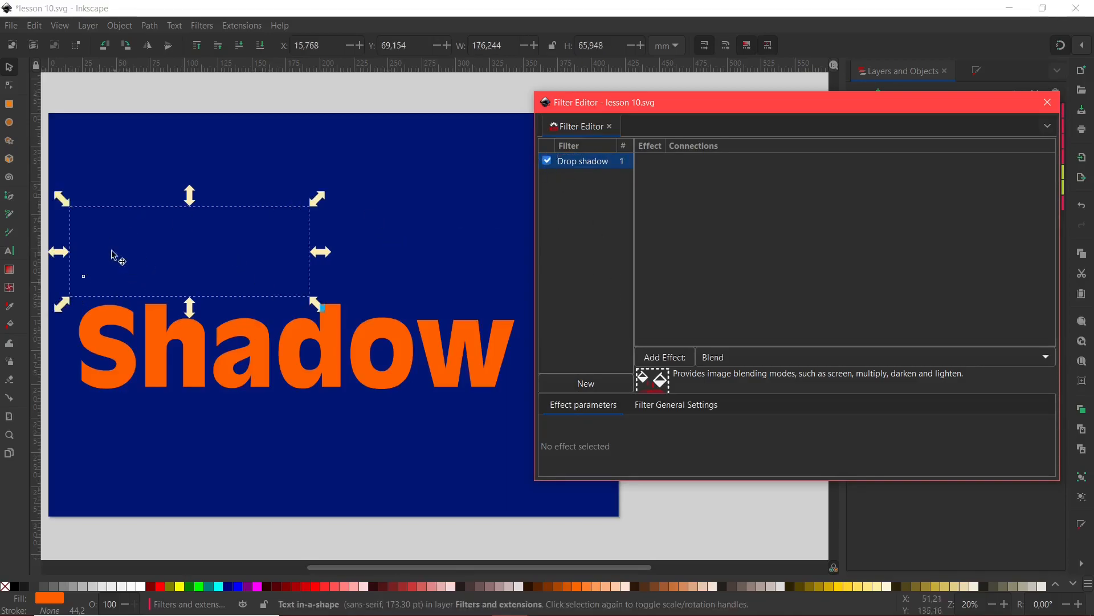
{"action": "key", "text": "ctrl+z"}
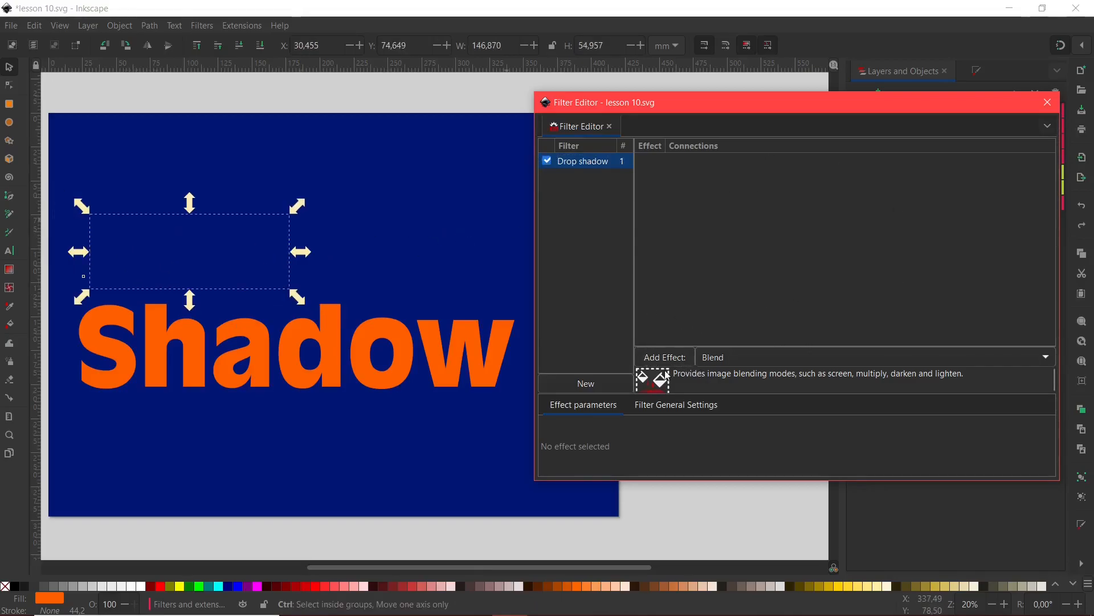
Add a Gaussian Blur effect to the Drop shadow filter and inspect its source connections
{"action": "left_click", "coordinate": [761, 361]}
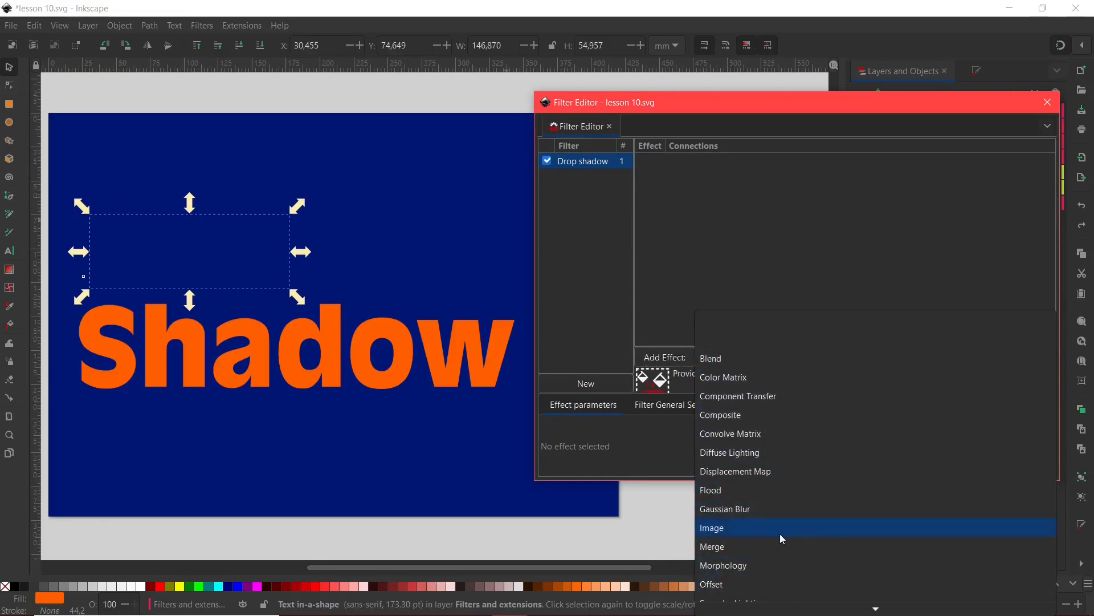
{"action": "left_click", "coordinate": [743, 509]}
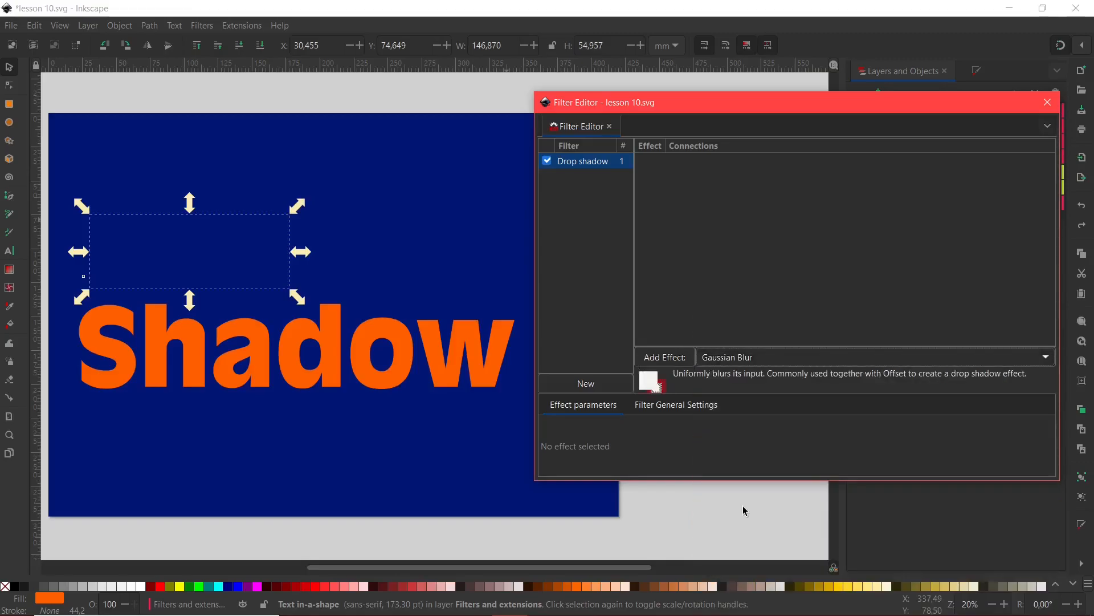
{"action": "left_click", "coordinate": [665, 357]}
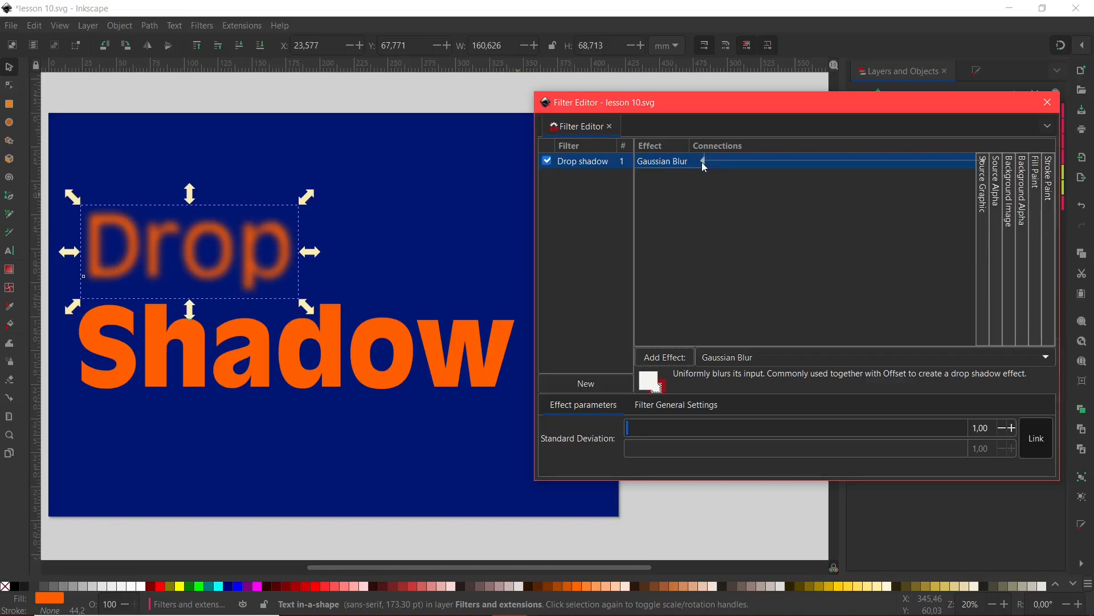
{"action": "left_click_drag", "start_coordinate": [704, 161], "coordinate": [996, 175]}
Add an Offset effect to the Drop shadow filter with Delta X 3.34 and Delta Y 2.13
{"action": "left_click", "coordinate": [744, 360]}
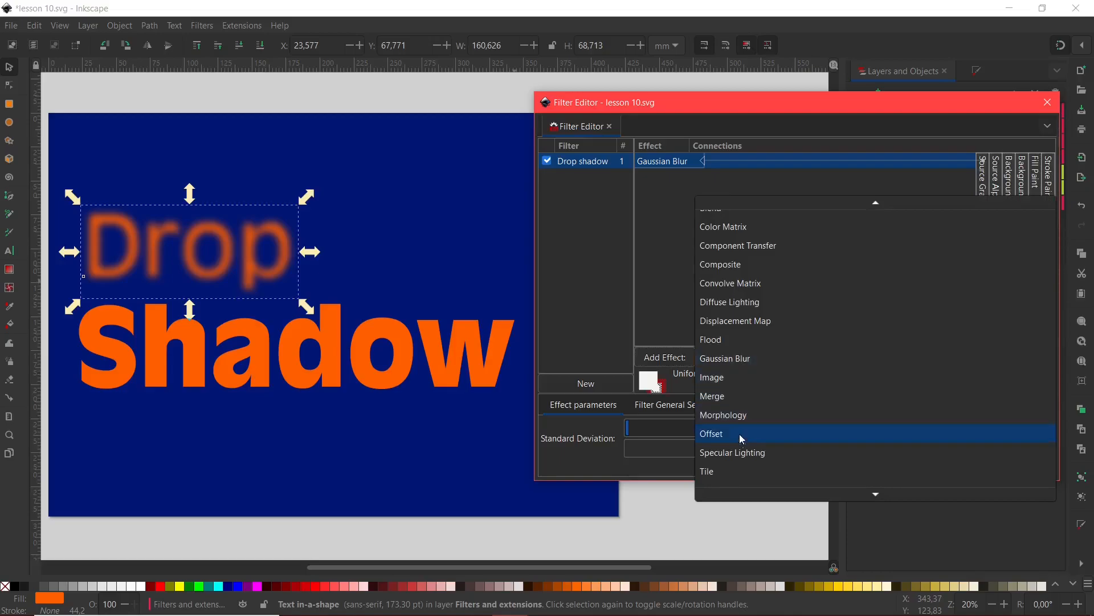
{"action": "left_click", "coordinate": [720, 443]}
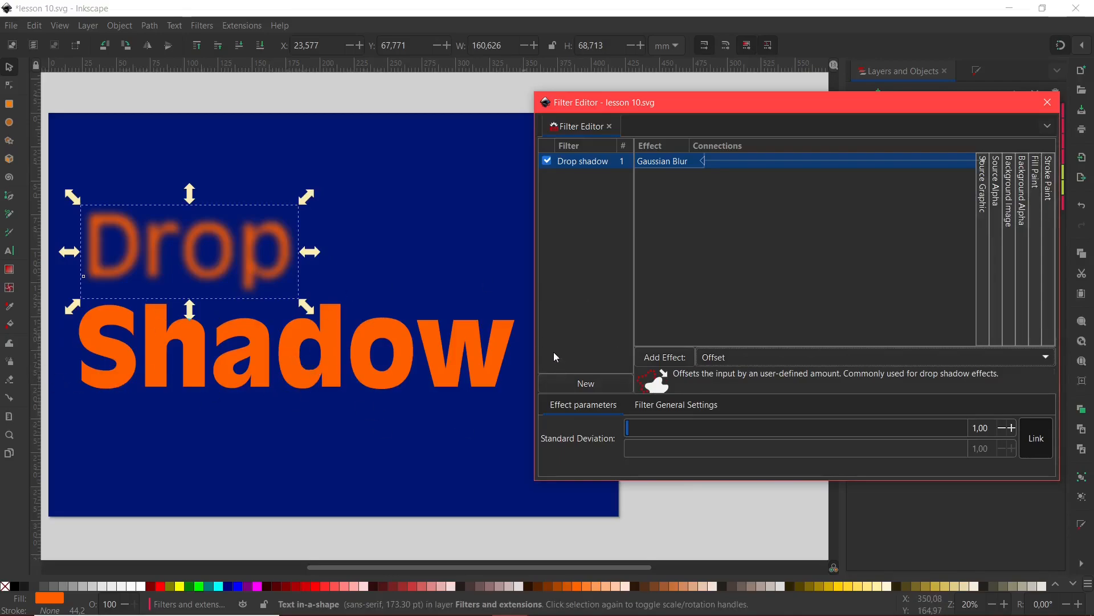
{"action": "left_click", "coordinate": [667, 359]}
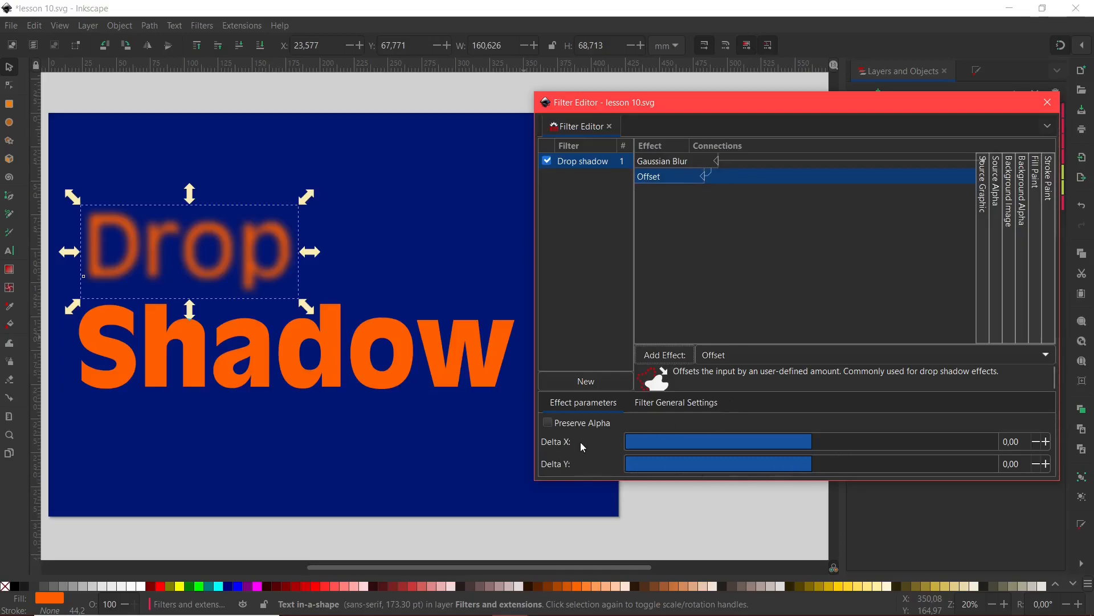
{"action": "left_click_drag", "start_coordinate": [795, 439], "coordinate": [819, 443]}
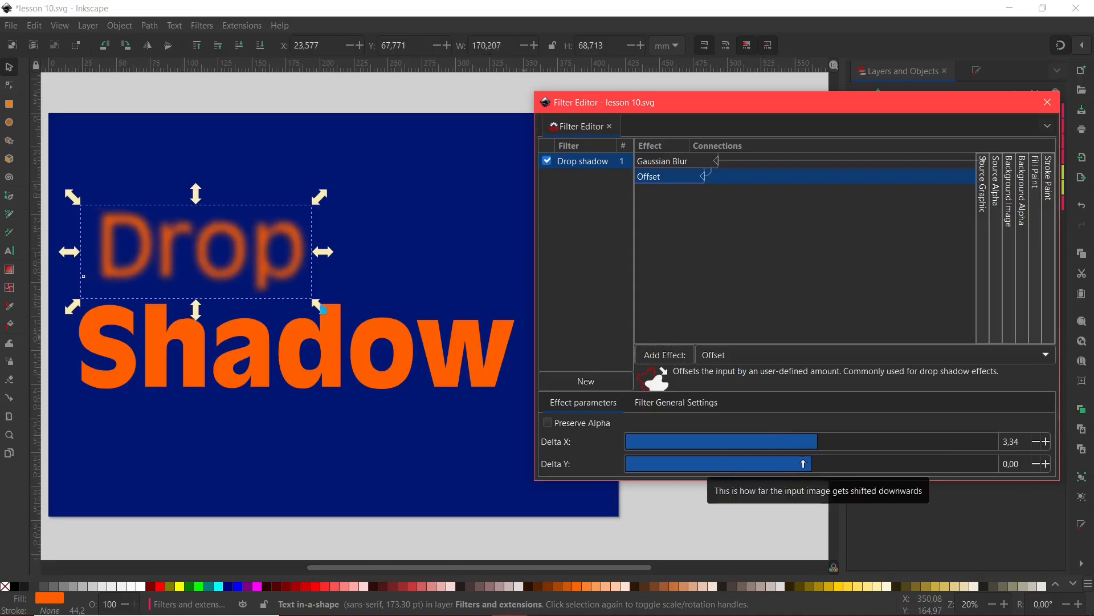
{"action": "left_click_drag", "start_coordinate": [812, 463], "coordinate": [829, 472]}
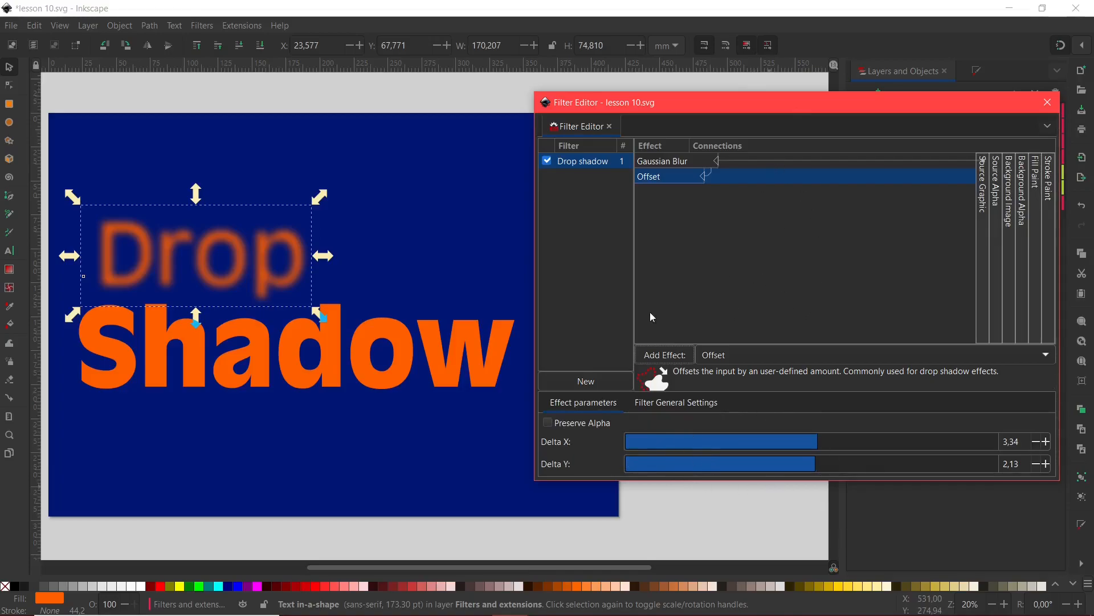
Add a Merge effect to the filter and connect its inputs to the Offset effect and to Source Graphic
{"action": "left_click", "coordinate": [727, 356]}
{"action": "left_click", "coordinate": [705, 324]}
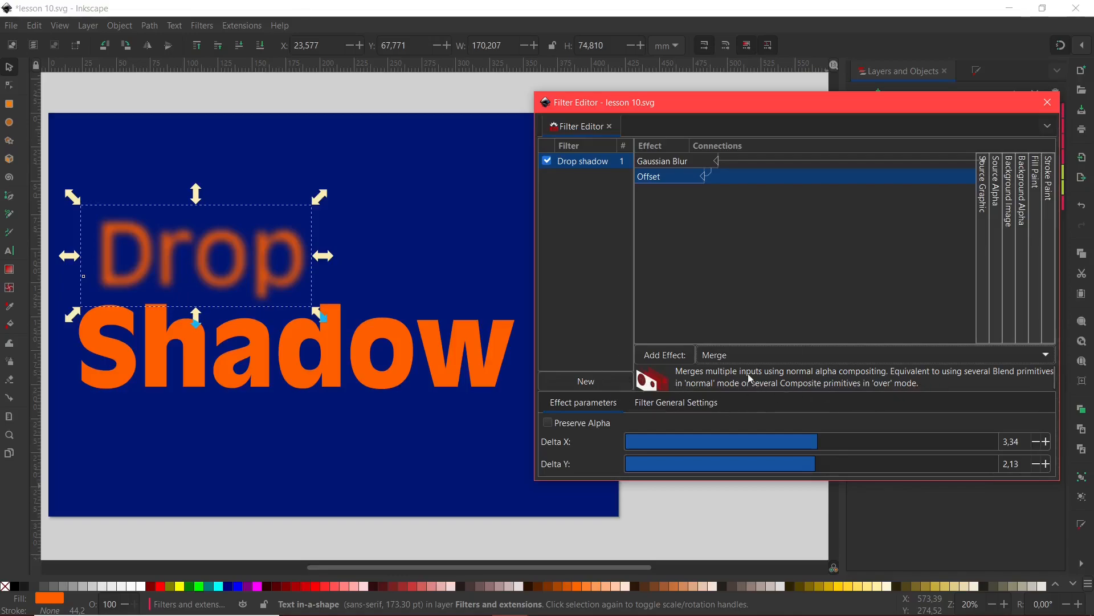
{"action": "left_click", "coordinate": [665, 355]}
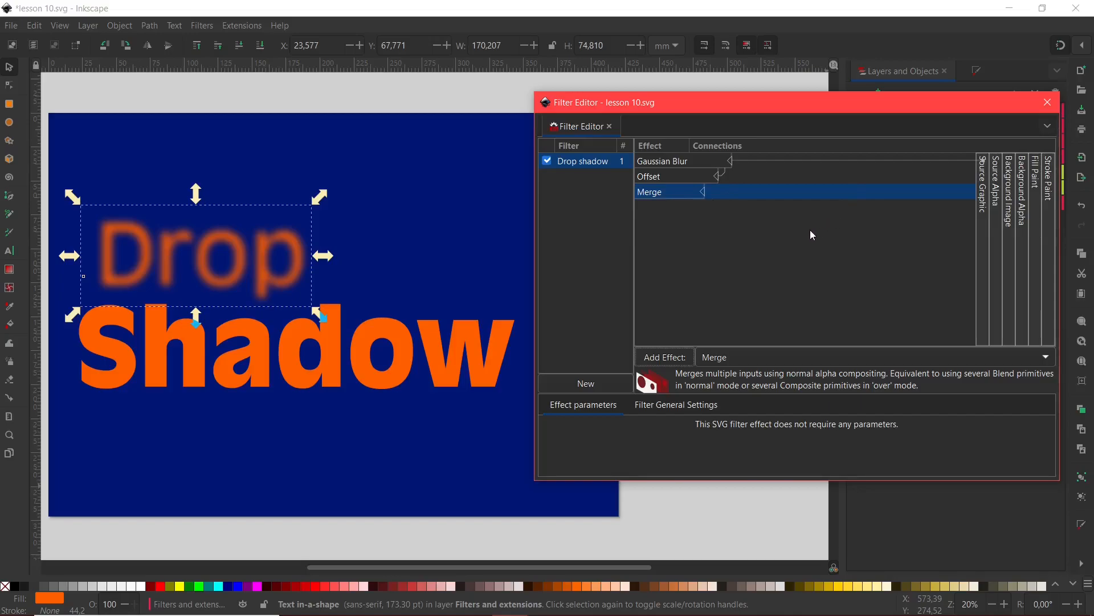
{"action": "left_click_drag", "start_coordinate": [705, 193], "coordinate": [719, 178]}
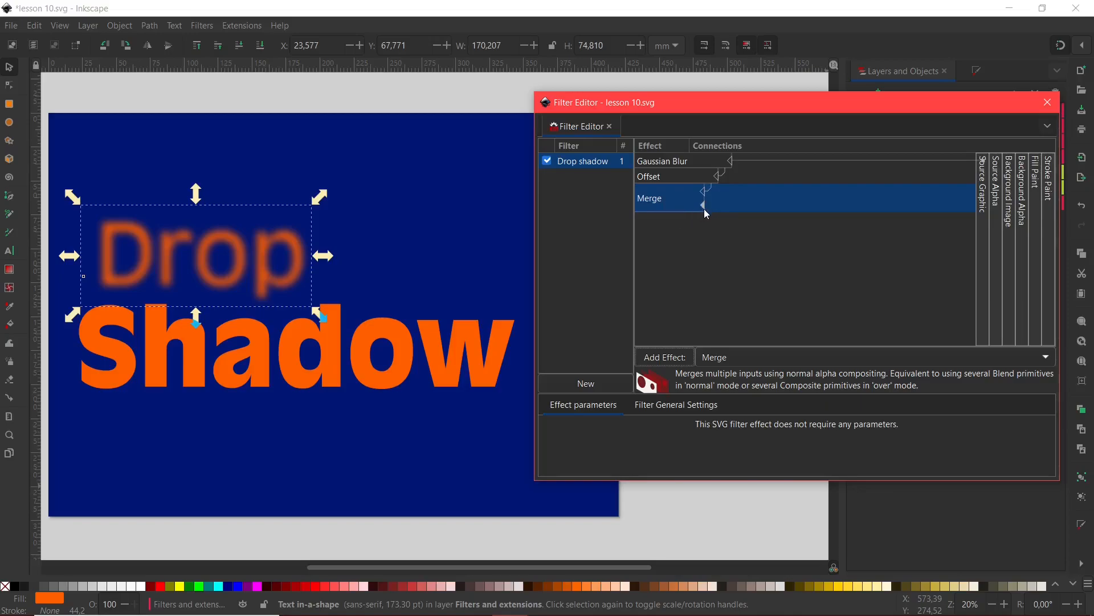
{"action": "left_click_drag", "start_coordinate": [705, 208], "coordinate": [983, 208]}
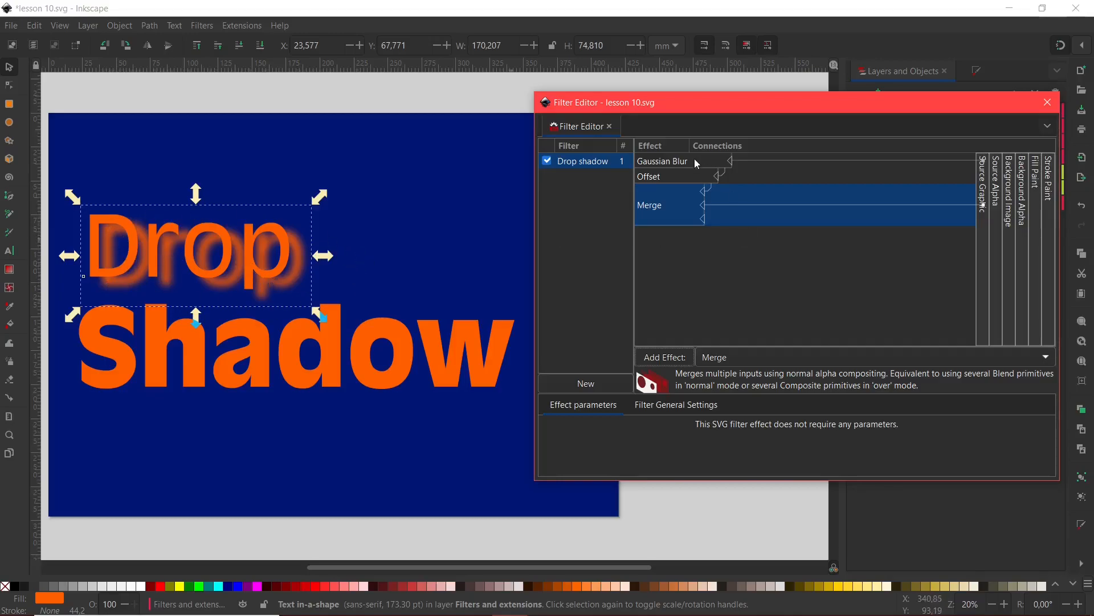
Set the Offset effect to Delta X 0.30 and Delta Y 0.91, and connect the Gaussian Blur input to Source Alpha
{"action": "left_click", "coordinate": [665, 177]}
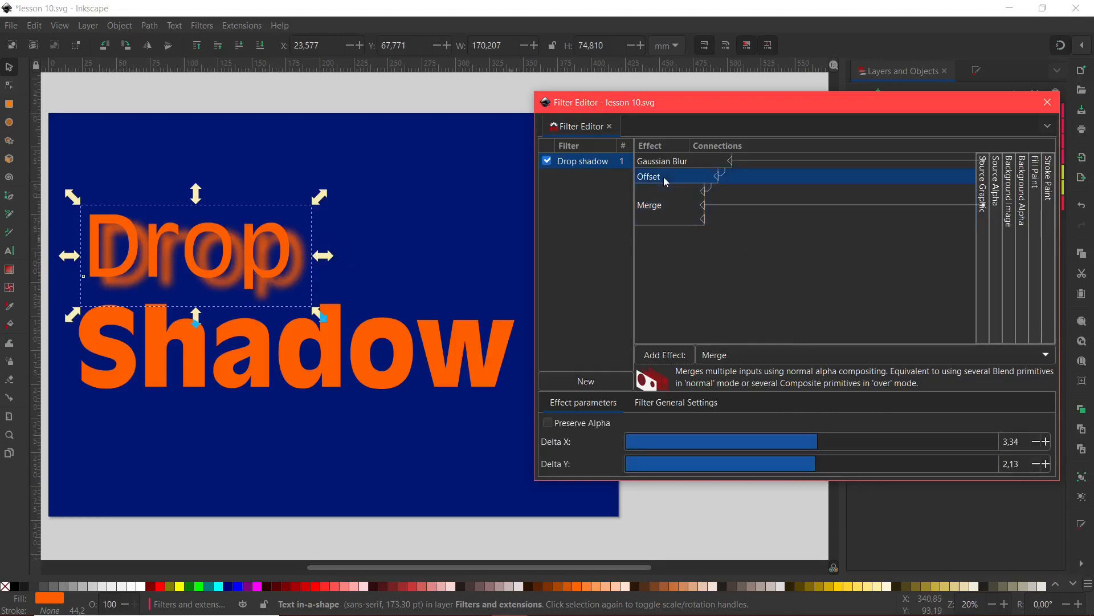
{"action": "left_click_drag", "start_coordinate": [816, 445], "coordinate": [813, 444]}
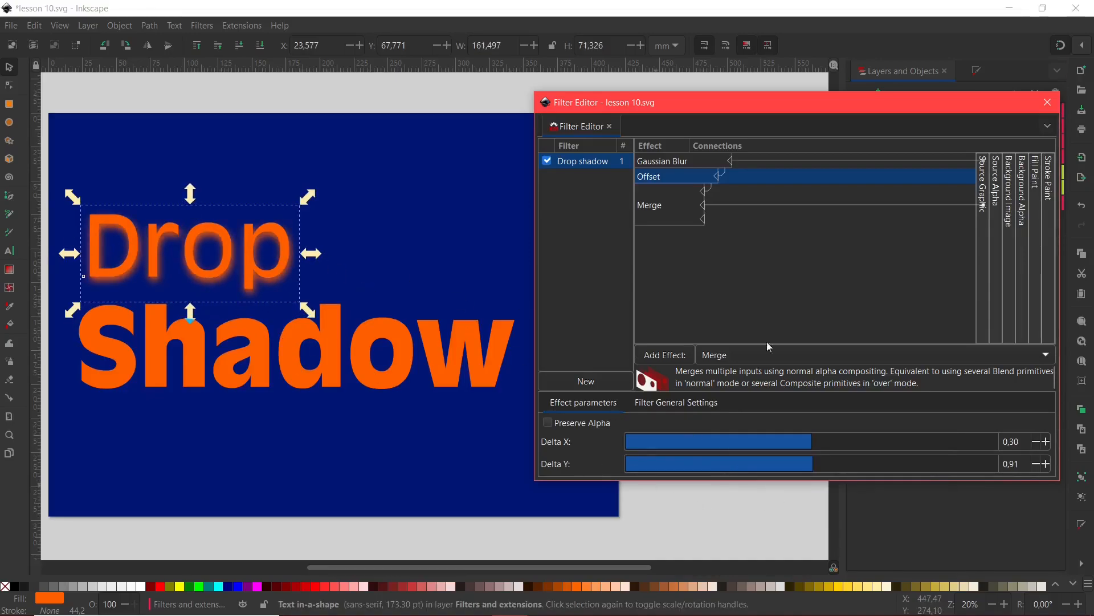
{"action": "left_click", "coordinate": [660, 164]}
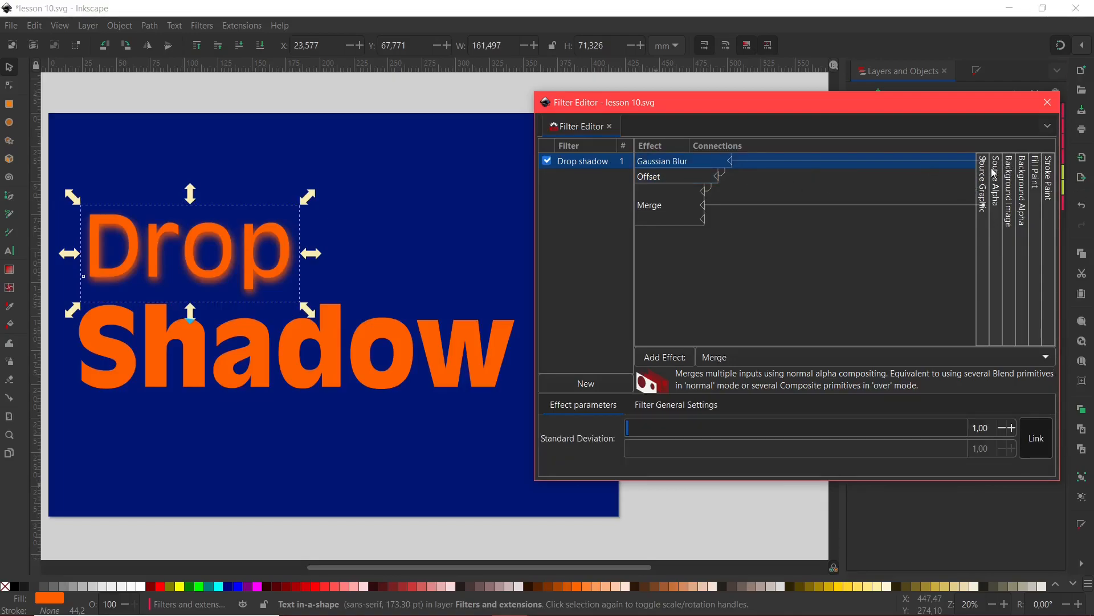
{"action": "left_click_drag", "start_coordinate": [734, 165], "coordinate": [997, 172]}
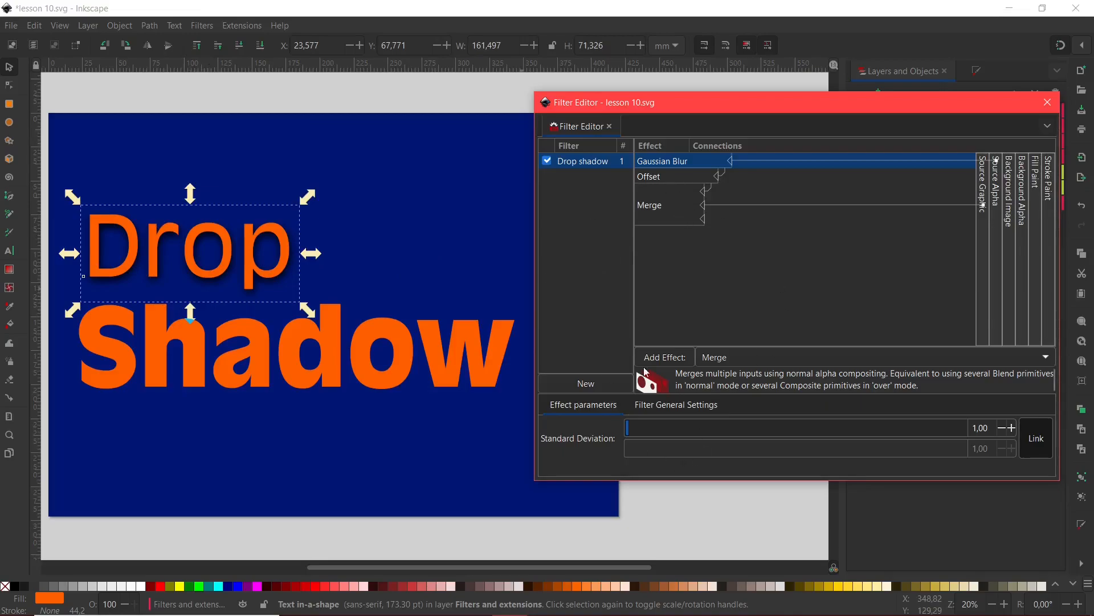
Set the Offset effect's Delta X to 0.61 and close the Filter Editor
{"action": "left_click", "coordinate": [656, 177]}
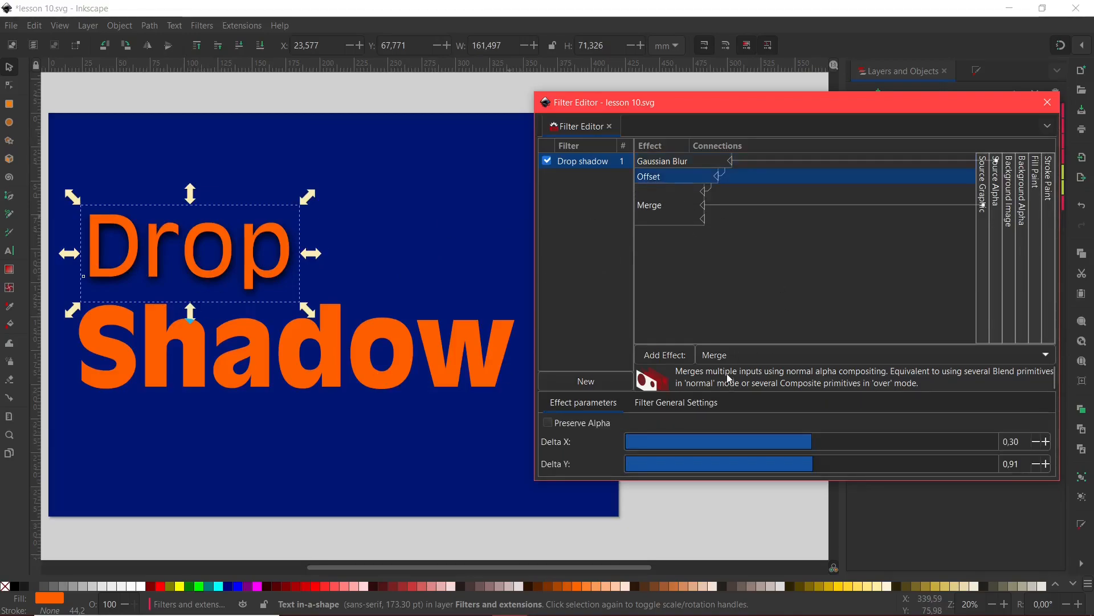
{"action": "left_click", "coordinate": [811, 443]}
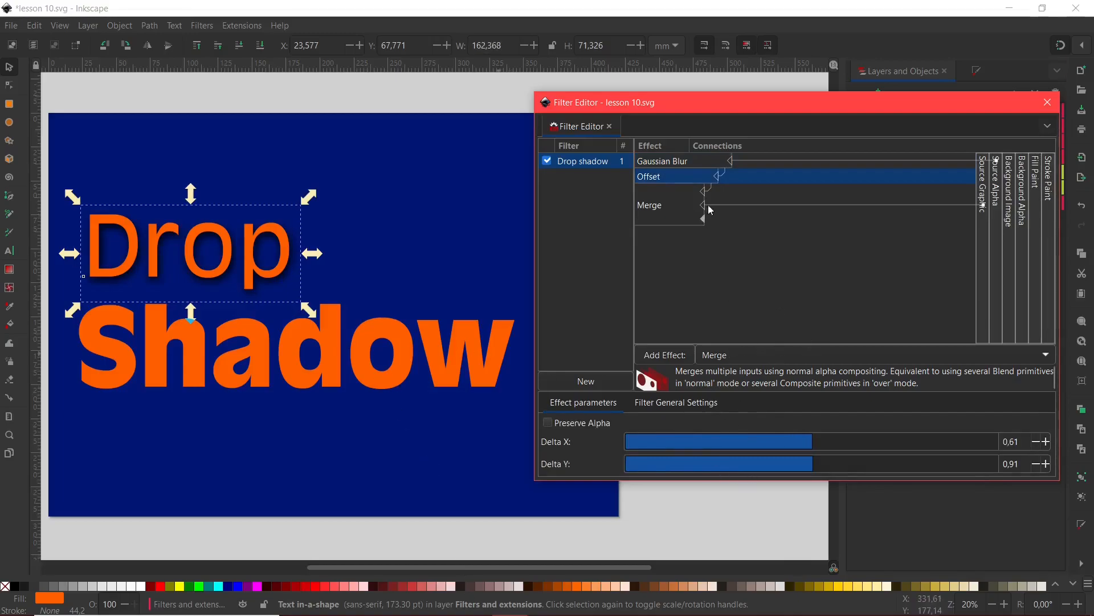
{"action": "left_click_drag", "start_coordinate": [722, 92], "coordinate": [672, 98]}
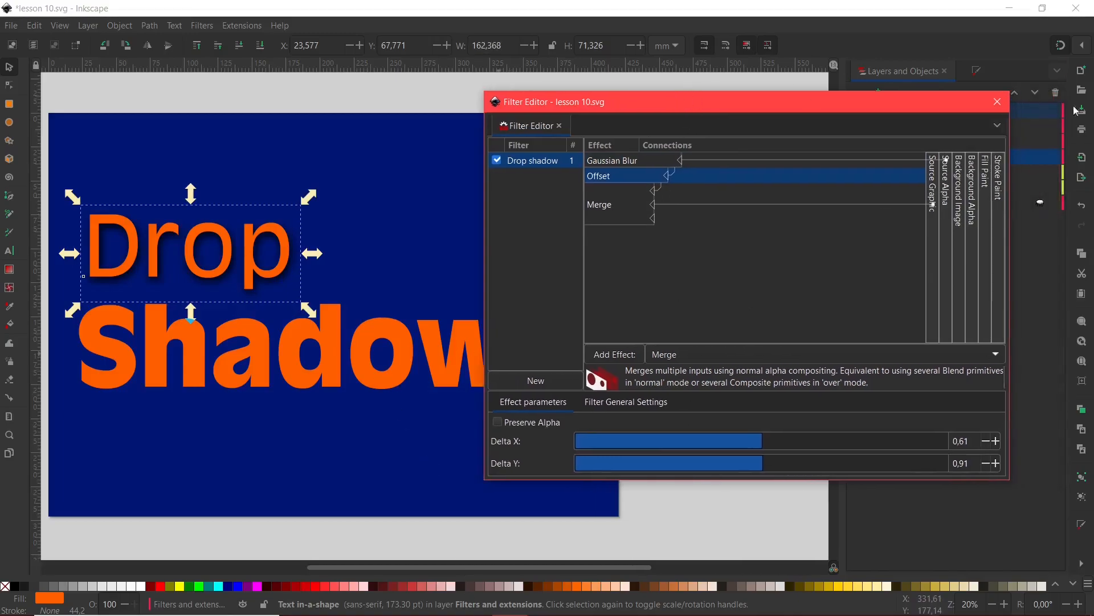
{"action": "left_click", "coordinate": [998, 103]}
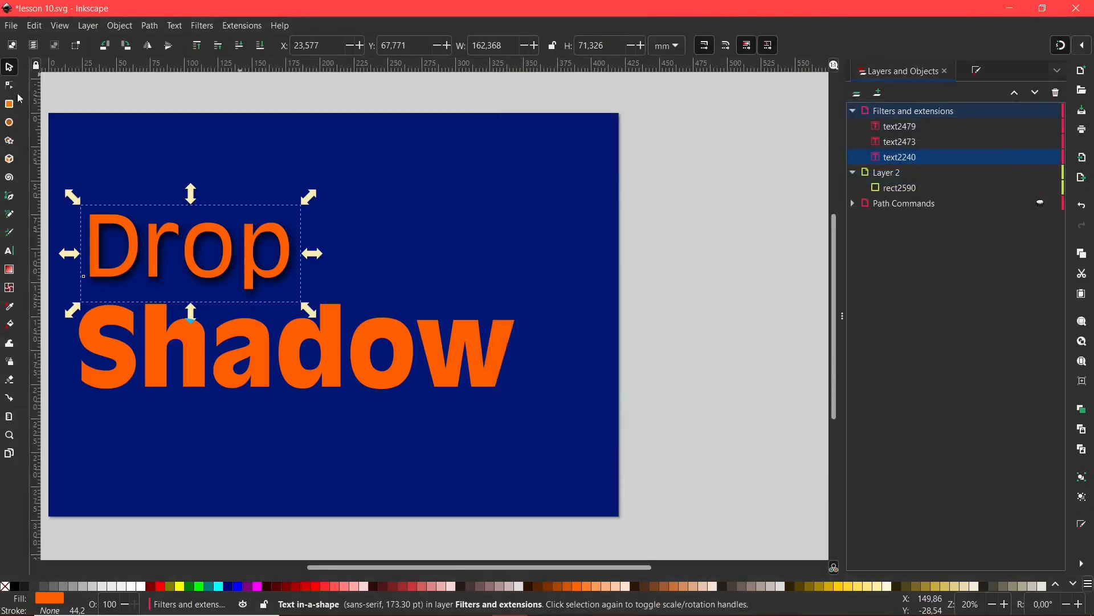
Examine the custom drop shadow on the word "Drop" up close, look over the filter categories, and clear the selection
{"action": "left_click", "coordinate": [425, 297]}
{"action": "scroll", "coordinate": [550, 398], "scroll_direction": "left", "scroll_amount": 5}
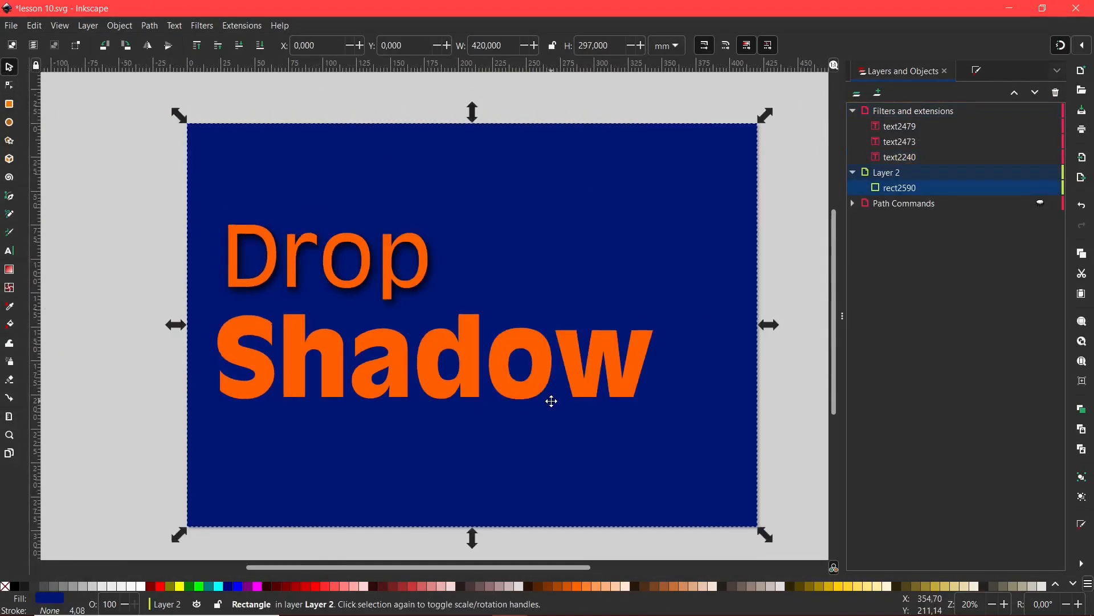
{"action": "scroll", "coordinate": [306, 273], "scroll_direction": "up", "scroll_amount": 2, "text": "ctrl"}
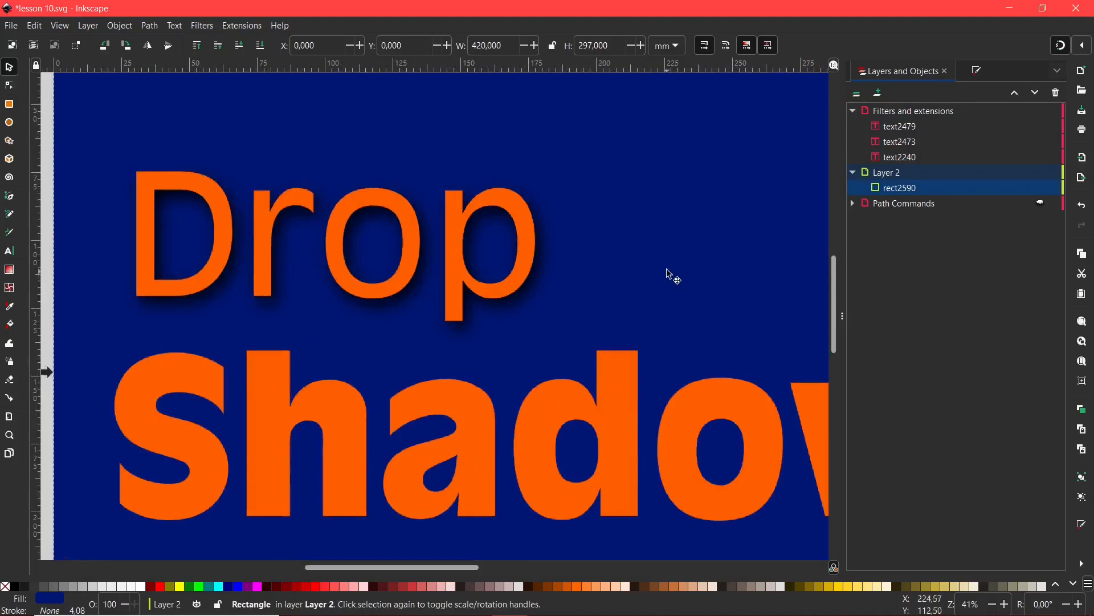
{"action": "scroll", "coordinate": [667, 276], "scroll_direction": "up", "scroll_amount": 2}
{"action": "left_click_drag", "start_coordinate": [656, 331], "coordinate": [661, 336]}
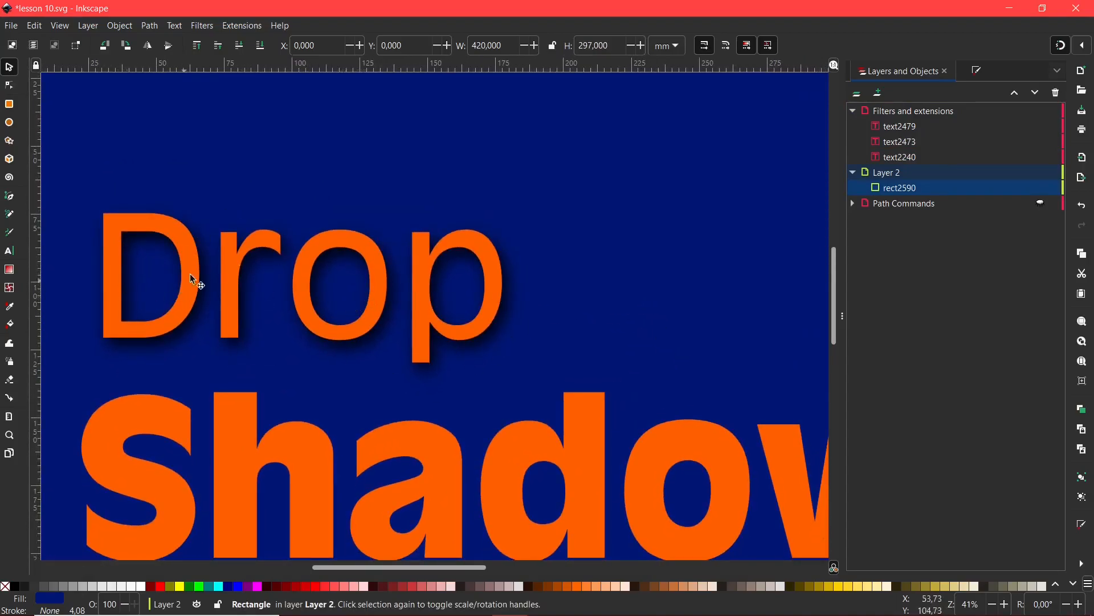
{"action": "left_click", "coordinate": [204, 26]}
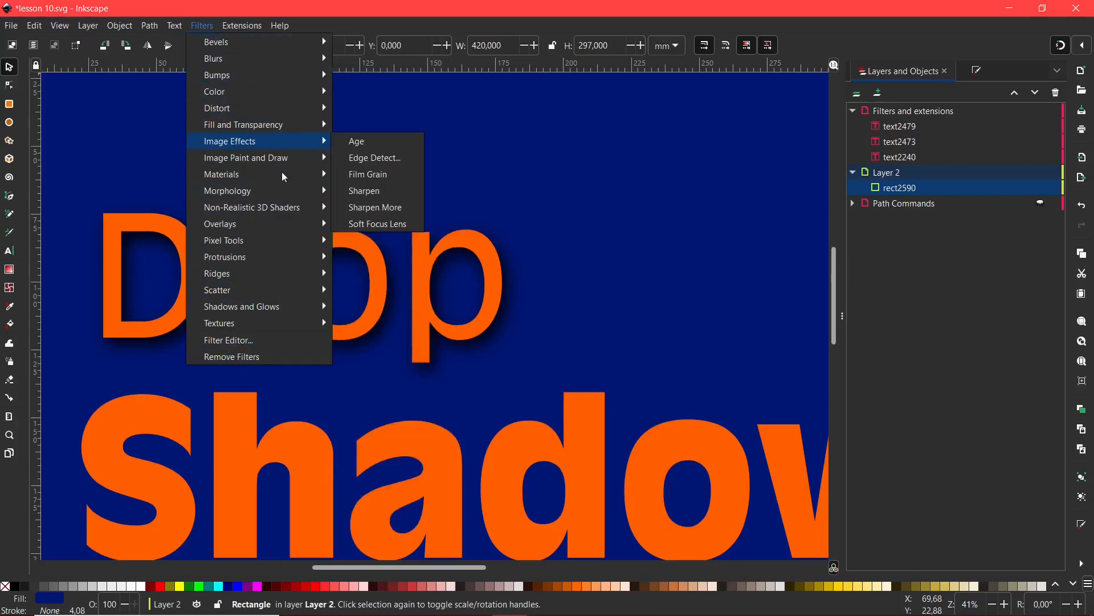
{"action": "left_click", "coordinate": [163, 98]}
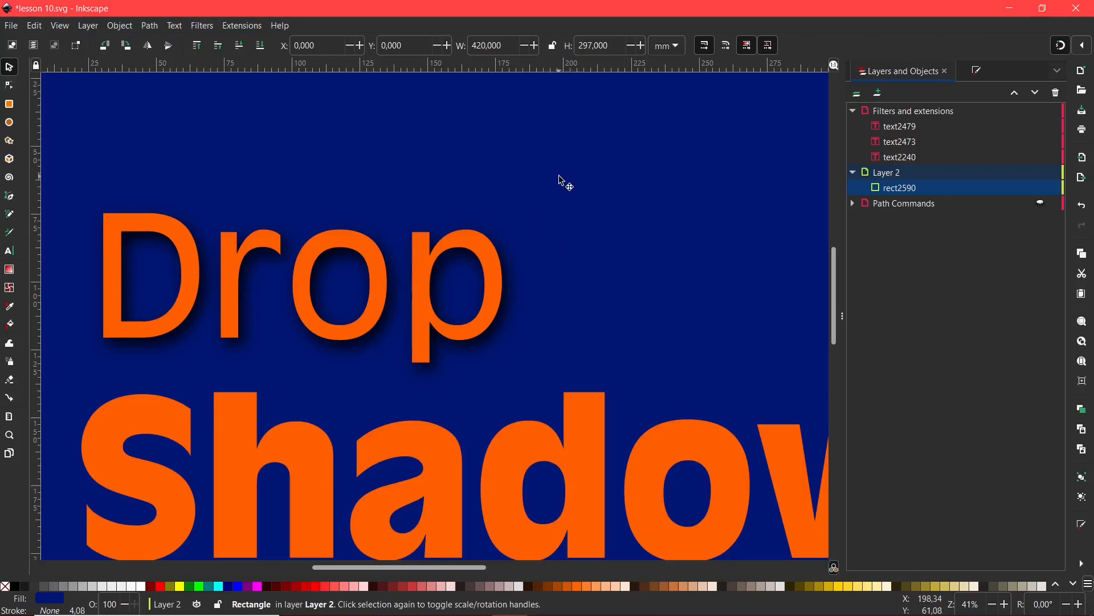
{"action": "key", "text": "minus"}
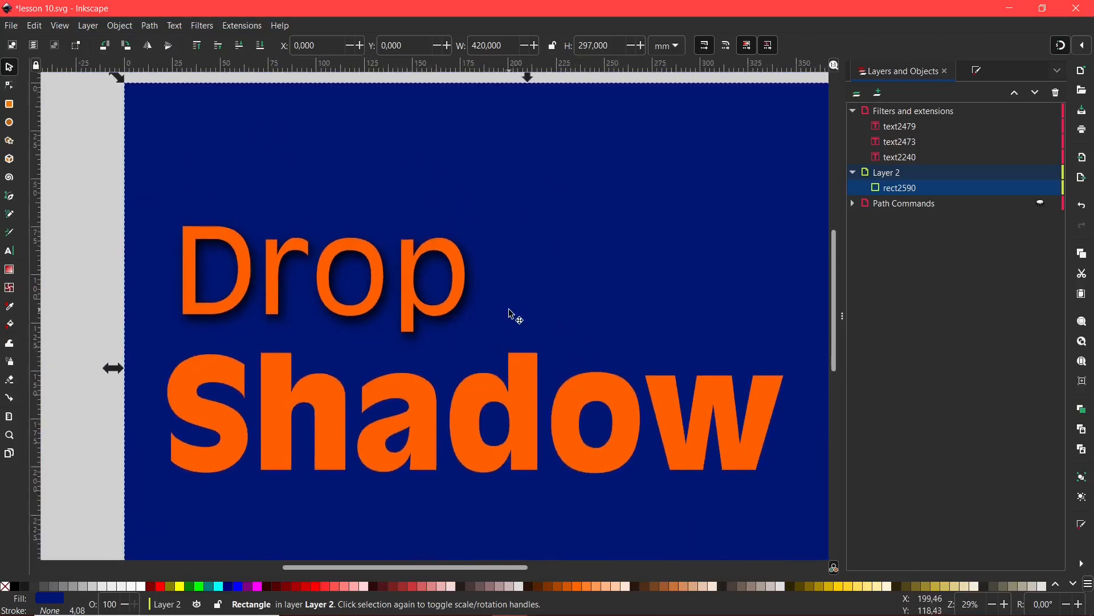
{"action": "key", "text": "minus"}
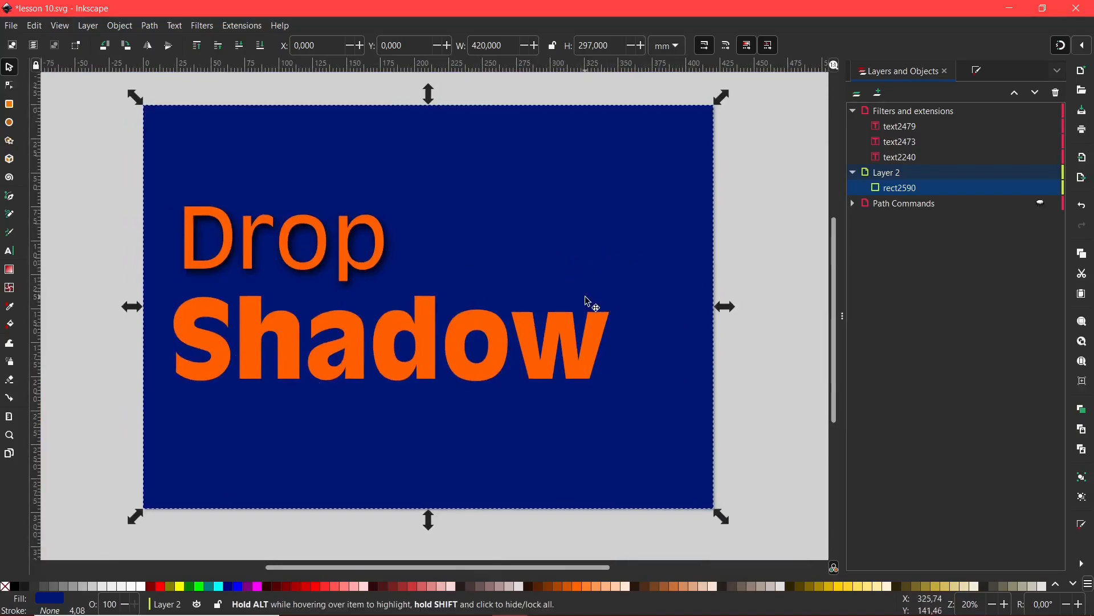
{"action": "key", "text": "Escape"}
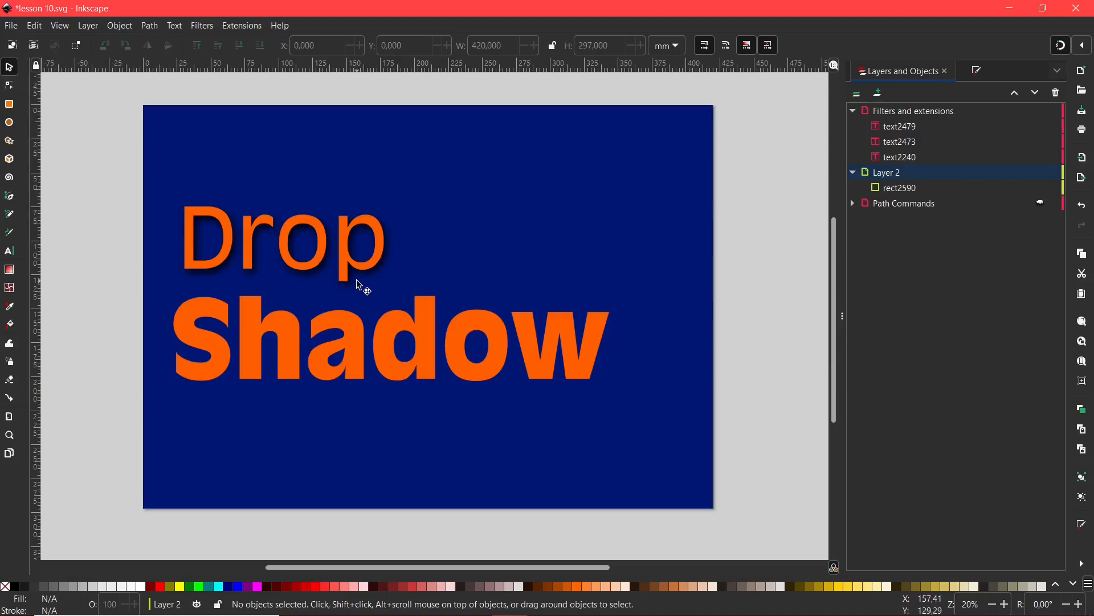
Look through the available color extensions
{"action": "left_click", "coordinate": [242, 26]}
{"action": "left_click", "coordinate": [242, 26]}
{"action": "left_click", "coordinate": [254, 25]}
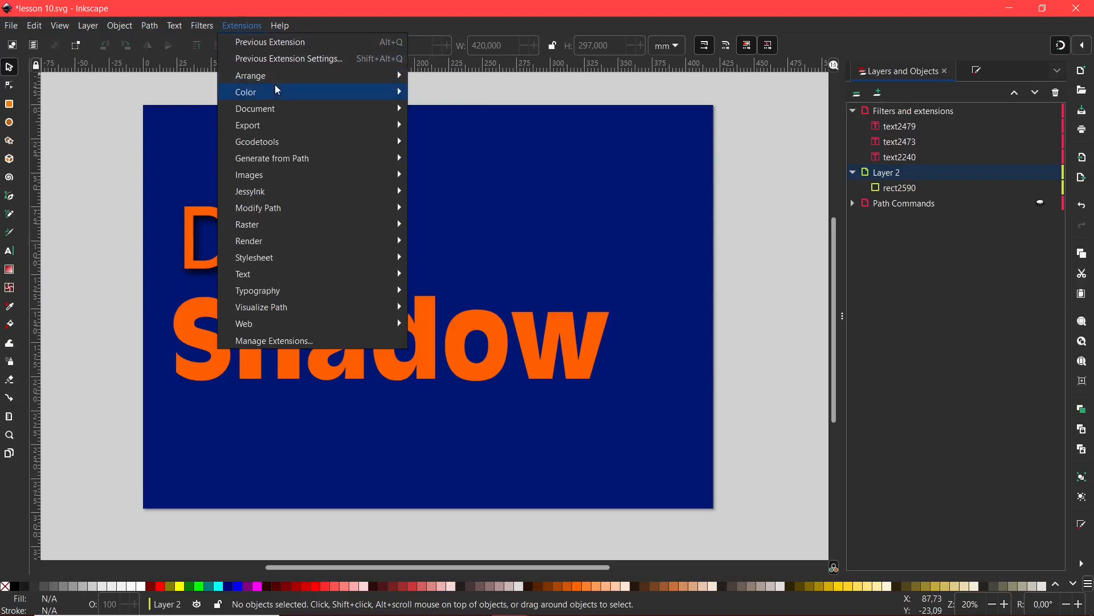
{"action": "mouse_move", "coordinate": [274, 93]}
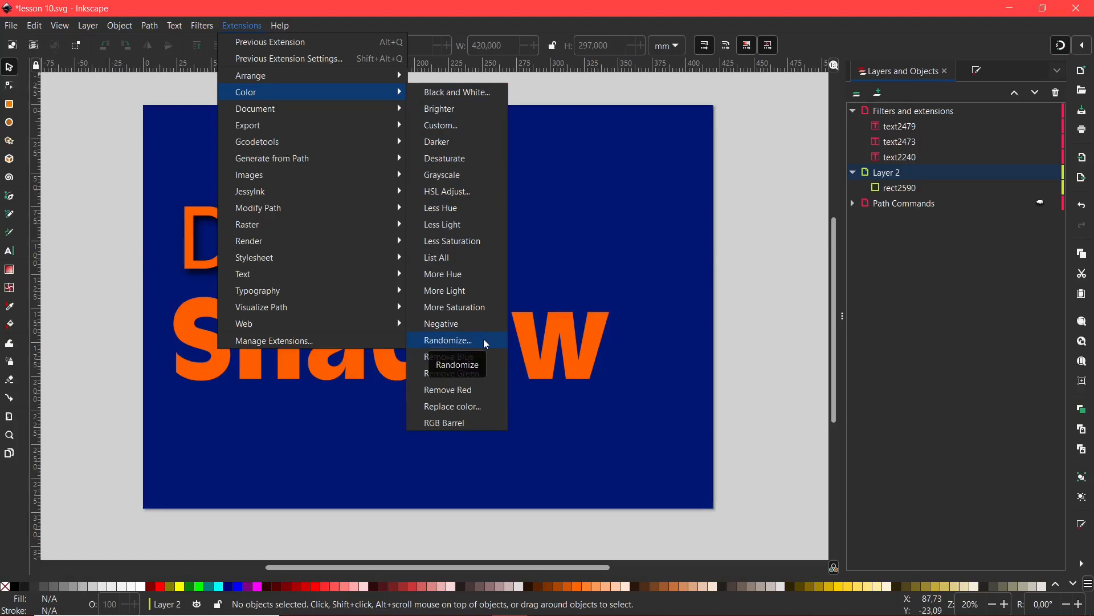
{"action": "key", "text": "Escape"}
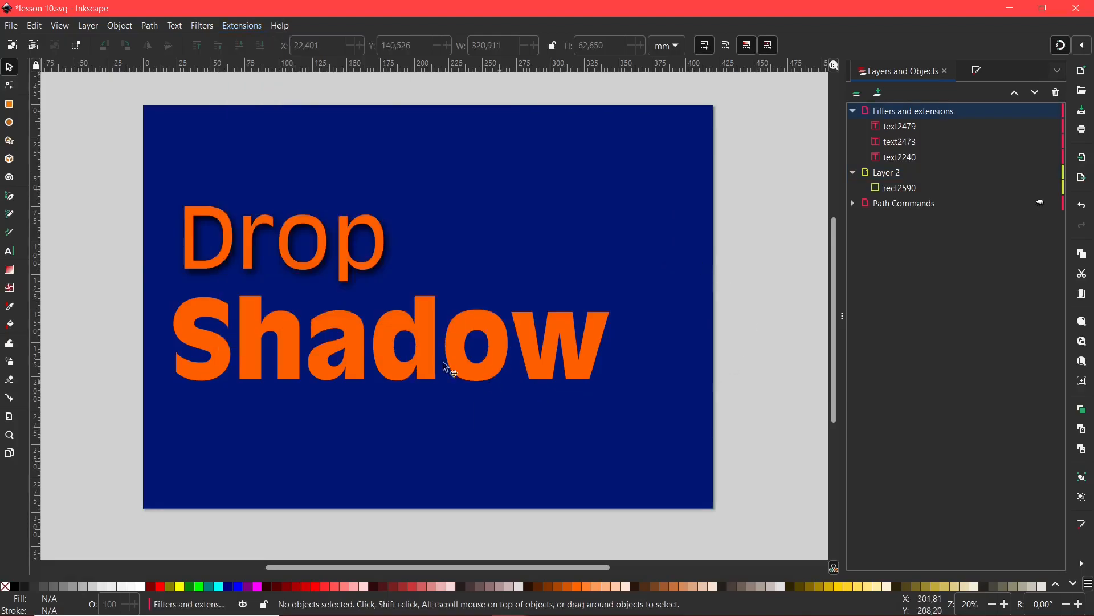
Start HSL Adjust on the word "Shadow" with live preview enabled, try different hues, and set the hue to 43°
{"action": "left_click", "coordinate": [467, 345]}
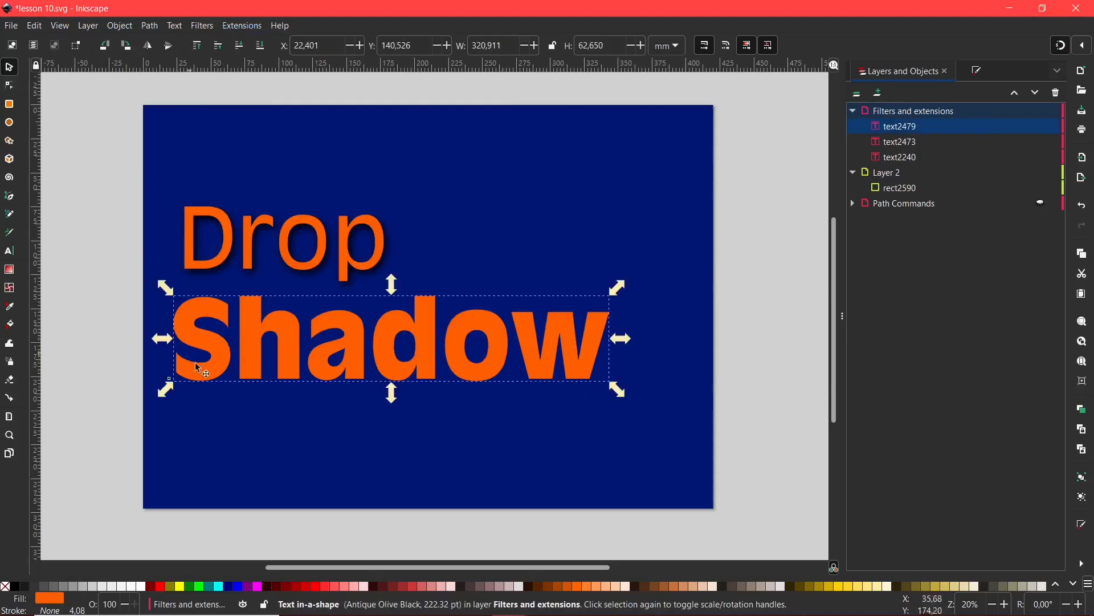
{"action": "left_click", "coordinate": [257, 26]}
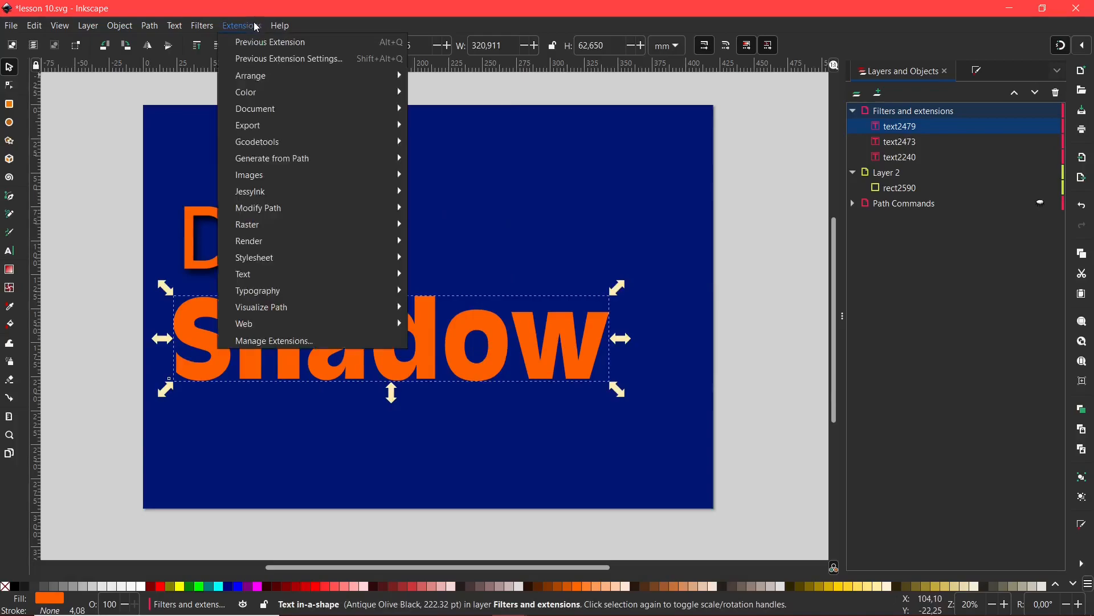
{"action": "mouse_move", "coordinate": [260, 100]}
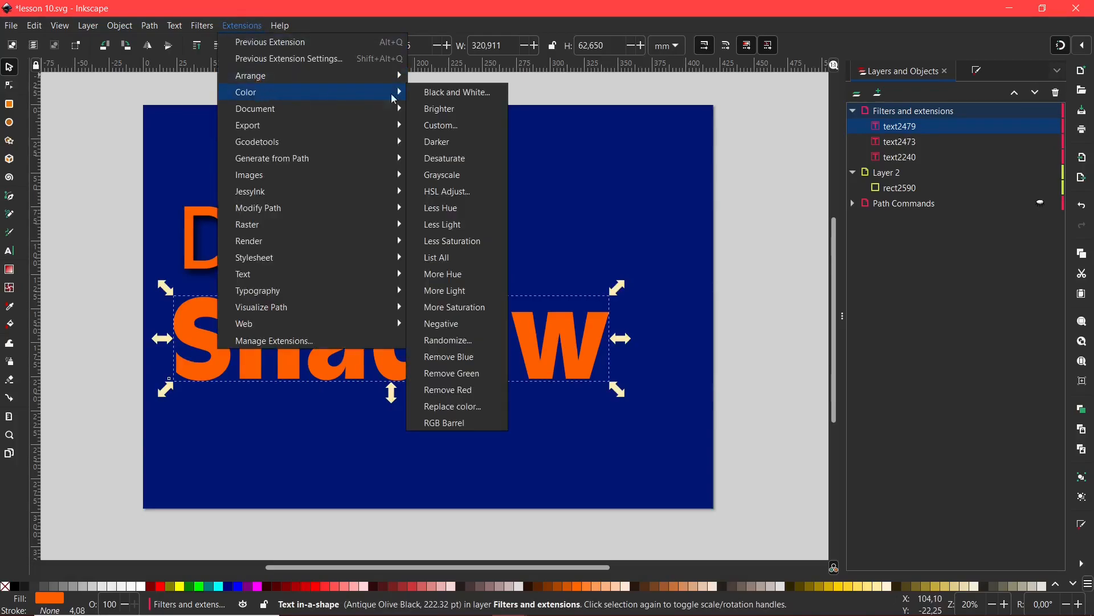
{"action": "left_click", "coordinate": [459, 191]}
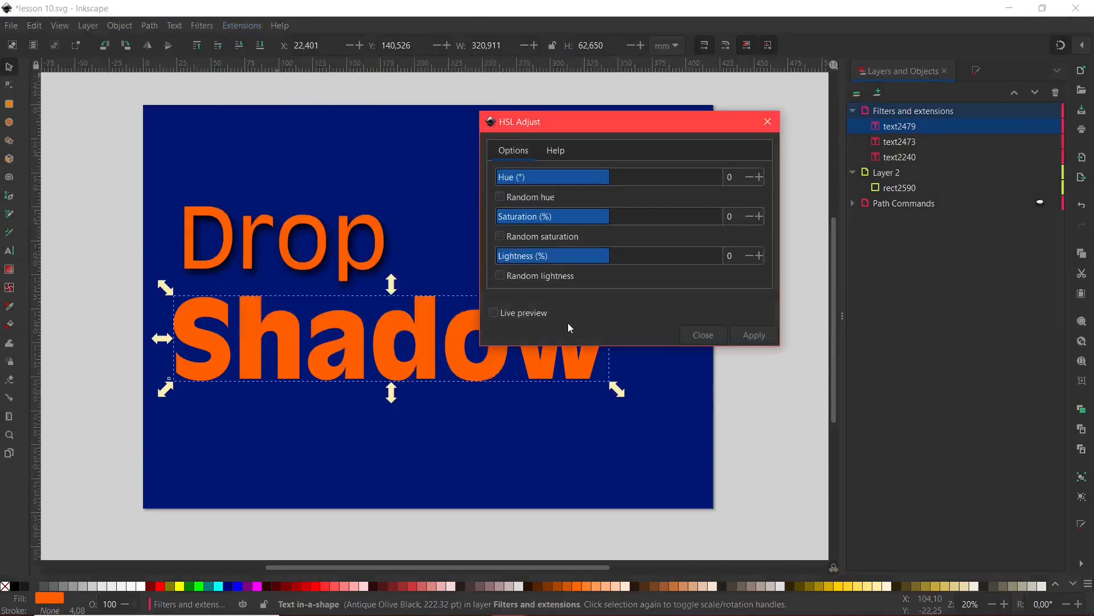
{"action": "left_click_drag", "start_coordinate": [595, 128], "coordinate": [624, 117]}
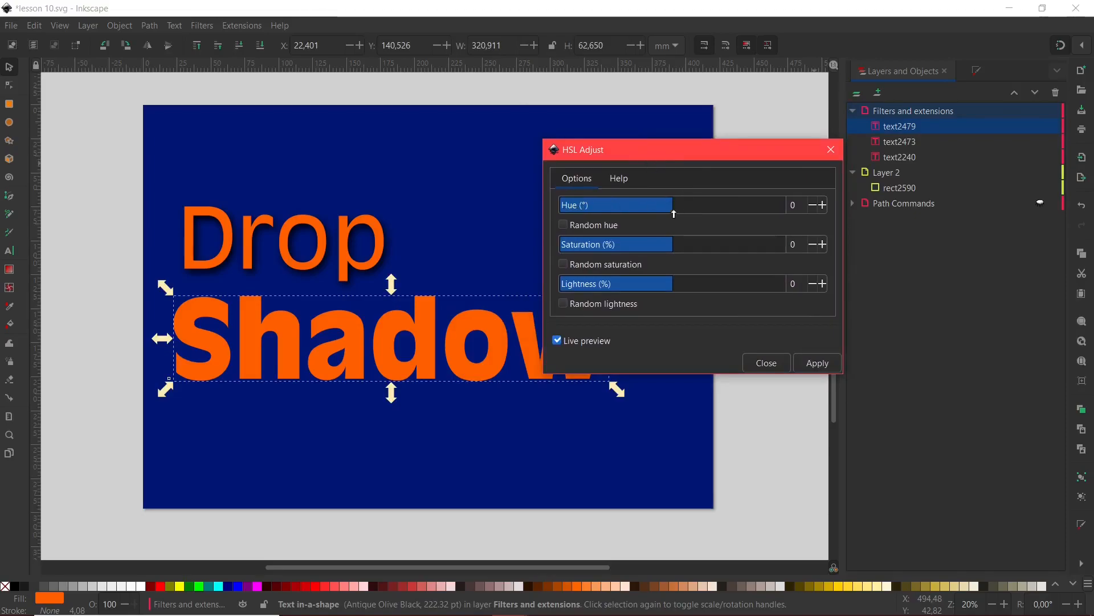
{"action": "left_click_drag", "start_coordinate": [675, 204], "coordinate": [760, 205]}
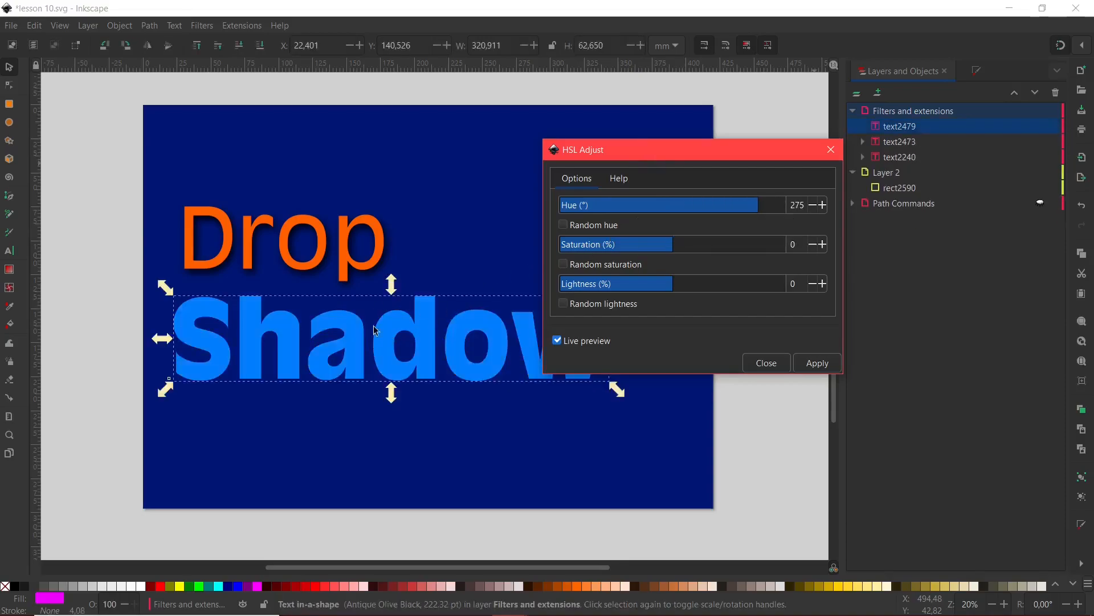
{"action": "left_click_drag", "start_coordinate": [756, 205], "coordinate": [671, 207]}
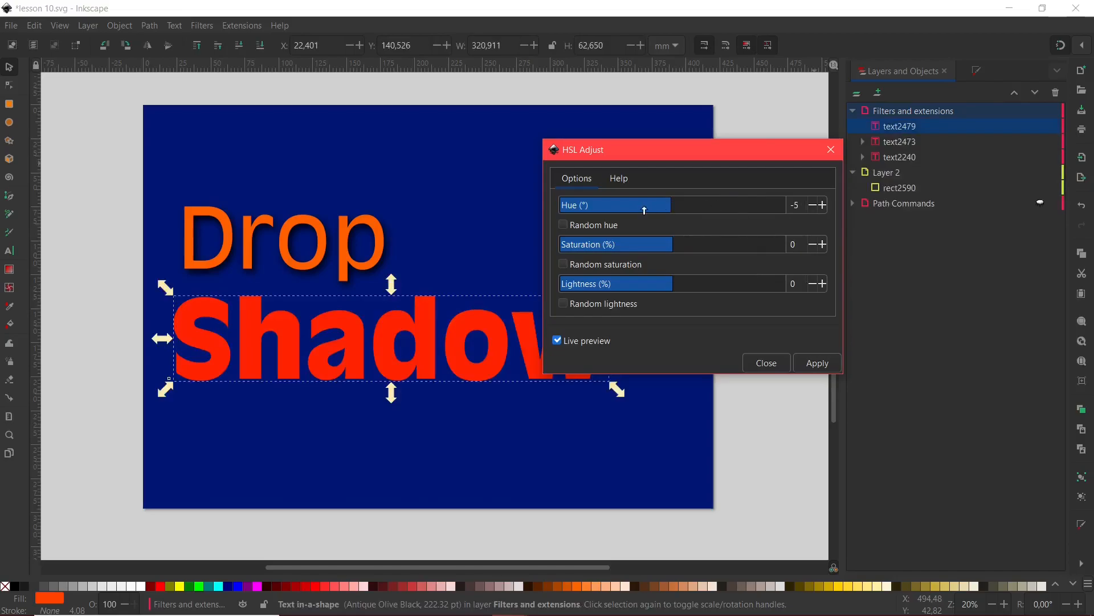
{"action": "left_click", "coordinate": [686, 205]}
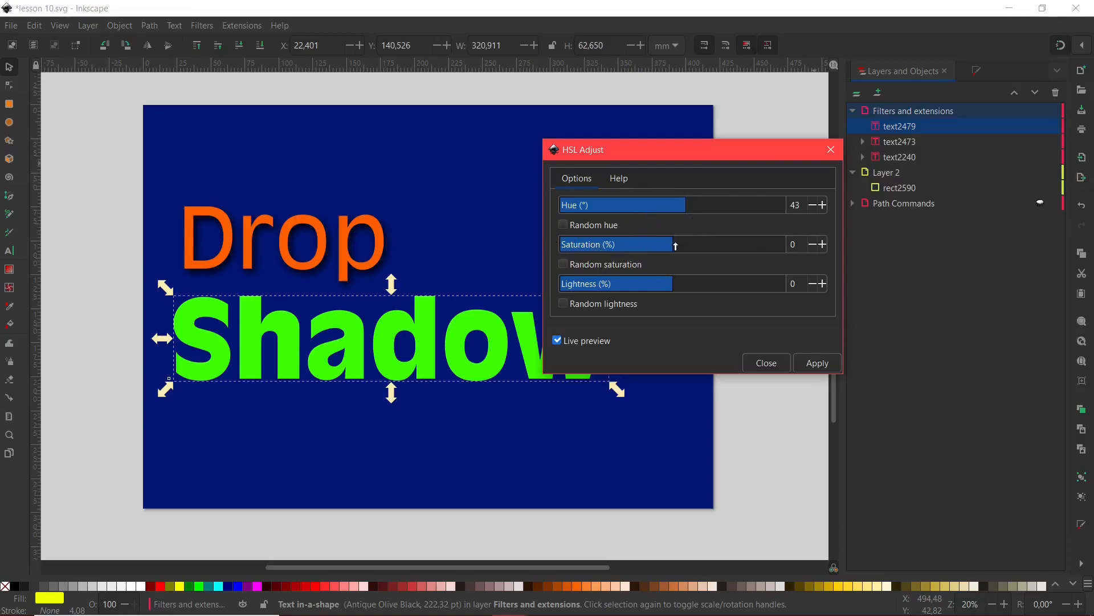
Try strong saturation and lightness changes on "Shadow", and settle on saturation 3% and lightness 6%
{"action": "left_click_drag", "start_coordinate": [675, 246], "coordinate": [595, 249]}
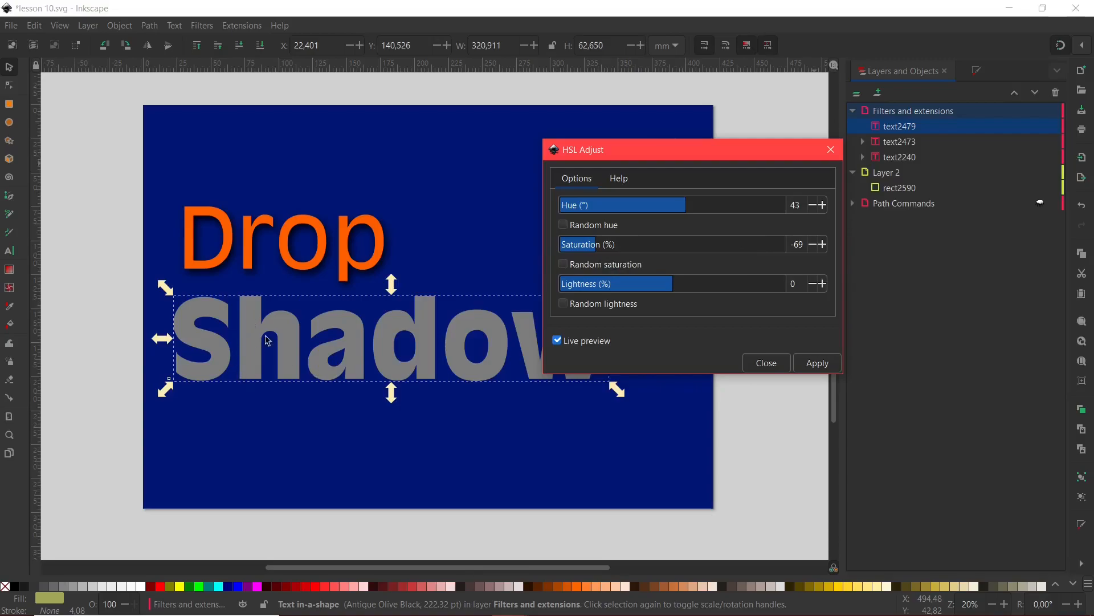
{"action": "left_click_drag", "start_coordinate": [600, 248], "coordinate": [680, 244]}
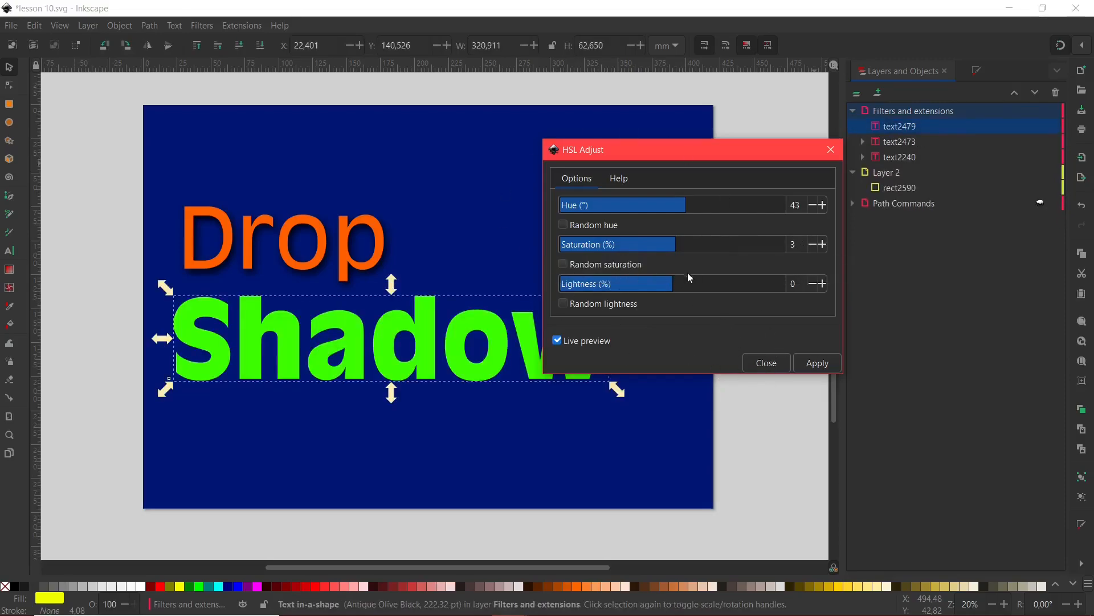
{"action": "left_click_drag", "start_coordinate": [670, 282], "coordinate": [747, 283]}
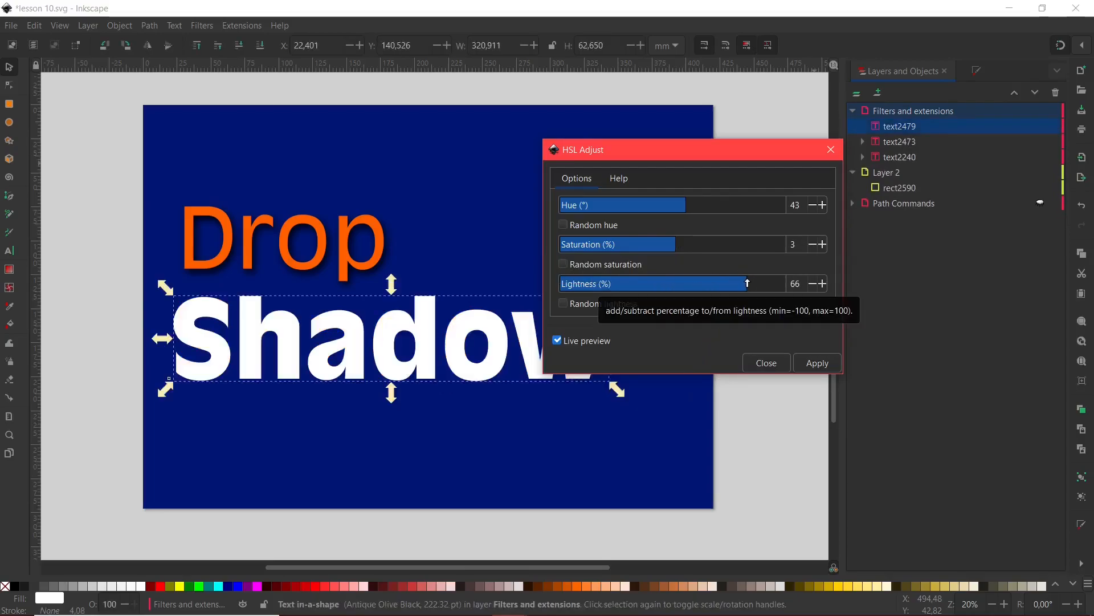
{"action": "left_click_drag", "start_coordinate": [749, 283], "coordinate": [679, 283]}
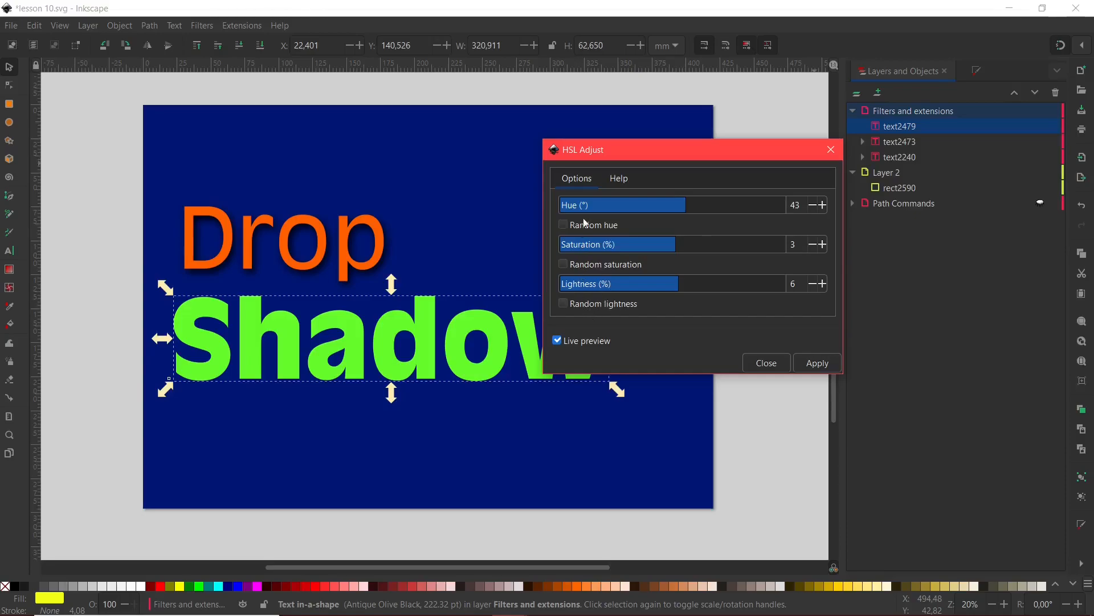
Read the HSL Adjust help description, apply the adjustment to "Shadow", and close the dialog
{"action": "left_click", "coordinate": [623, 186]}
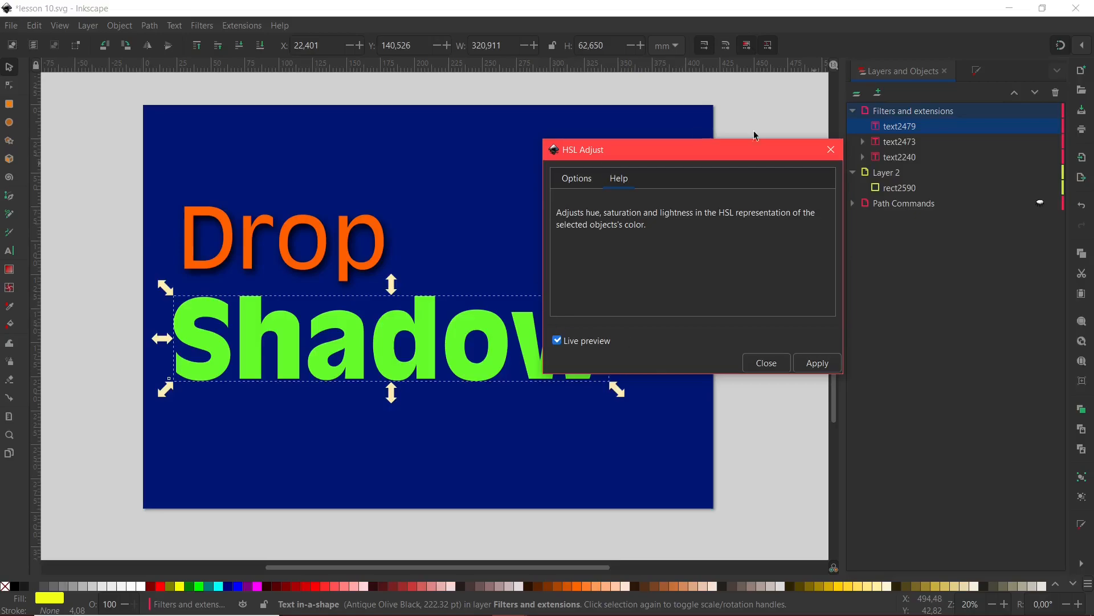
{"action": "left_click", "coordinate": [580, 178]}
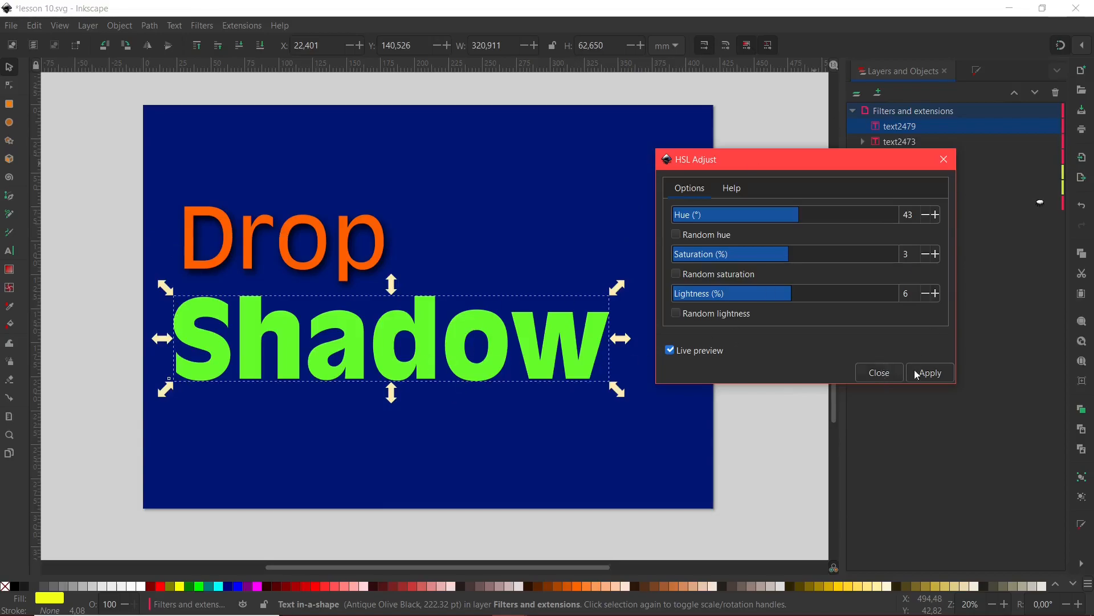
{"action": "left_click", "coordinate": [939, 377]}
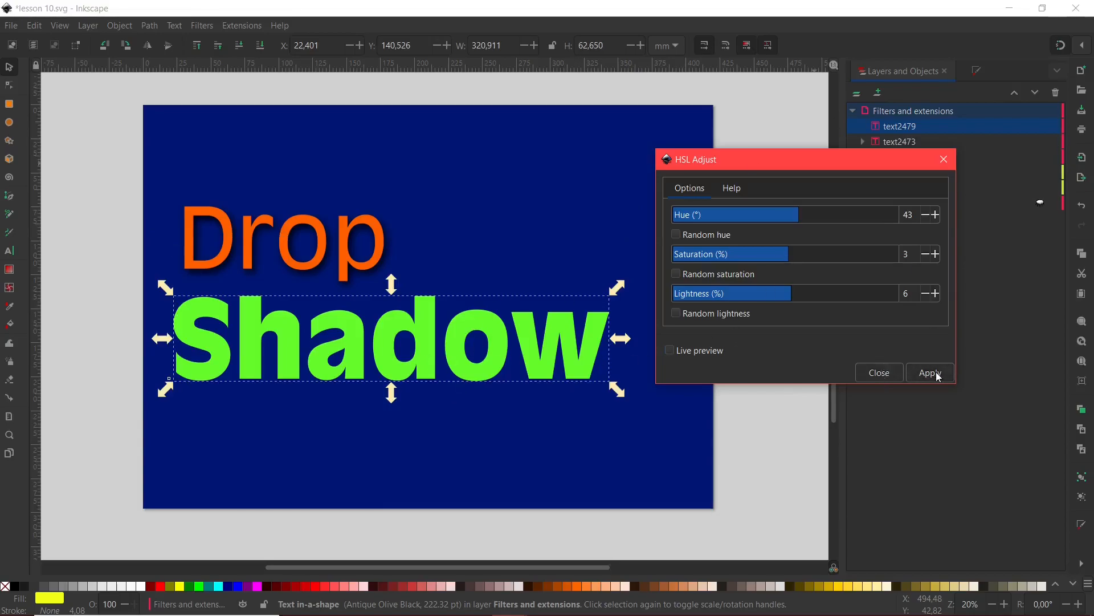
{"action": "left_click", "coordinate": [883, 374]}
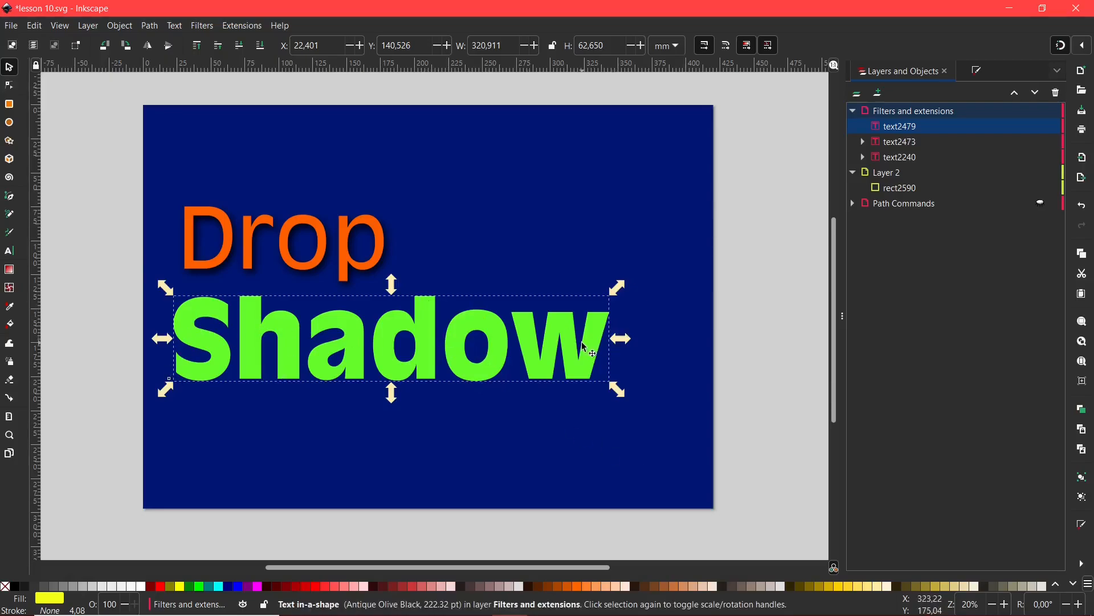
Repeat the previous extension with the same HSL settings on the word "Drop" and clear the selection
{"action": "left_click", "coordinate": [287, 239]}
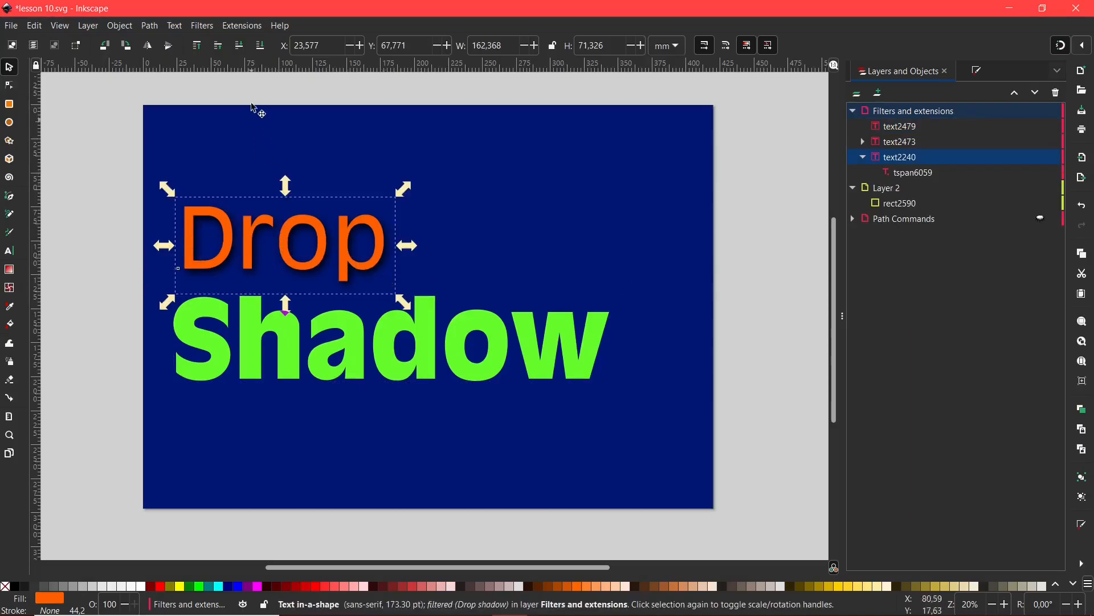
{"action": "left_click", "coordinate": [251, 28]}
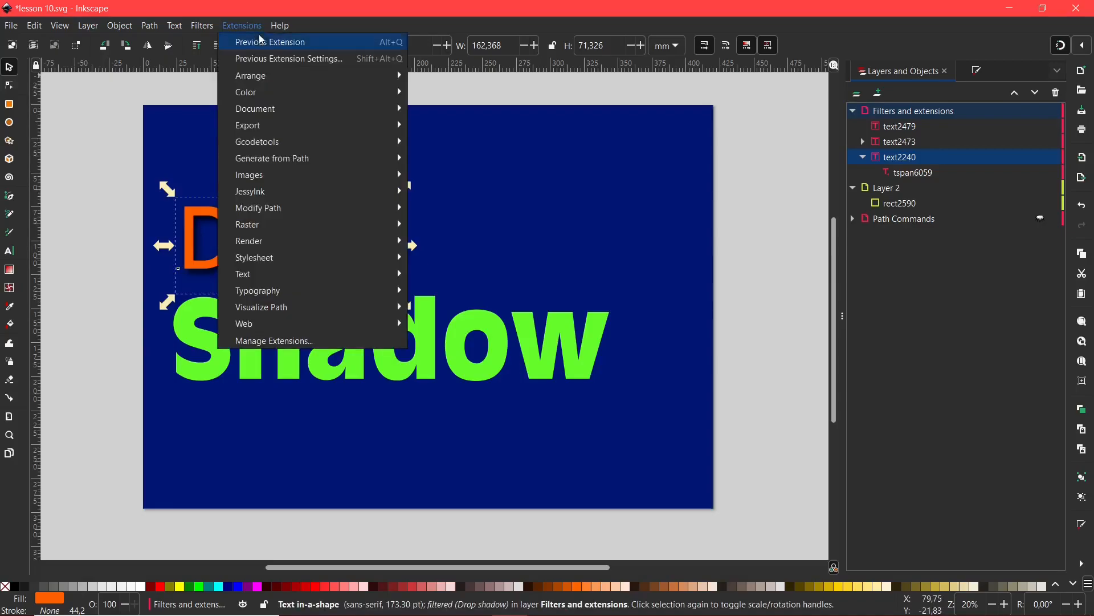
{"action": "left_click", "coordinate": [300, 45]}
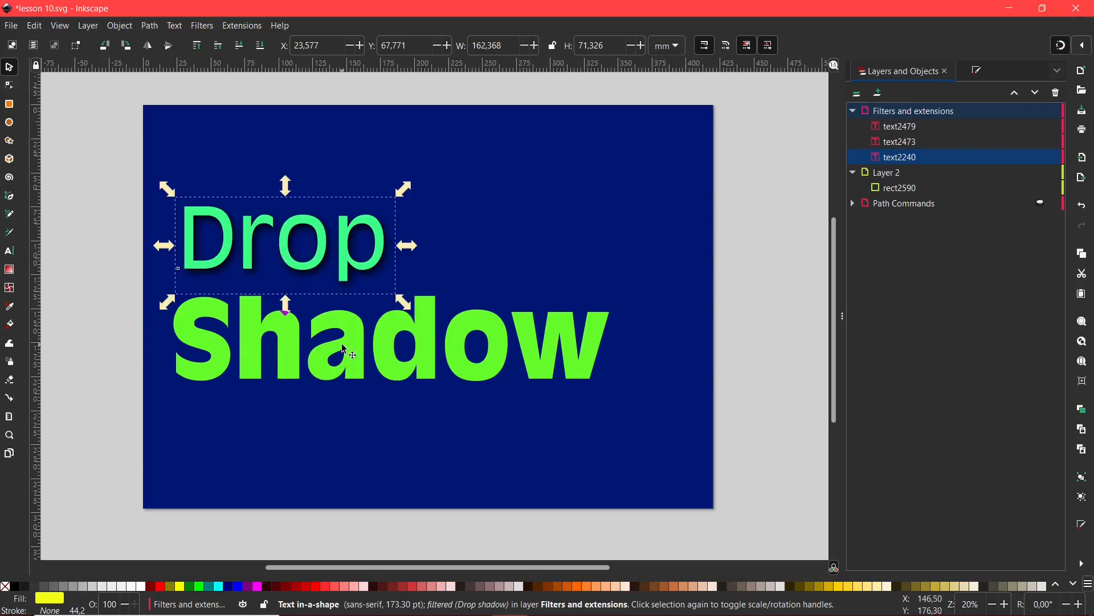
{"action": "left_click", "coordinate": [366, 442]}
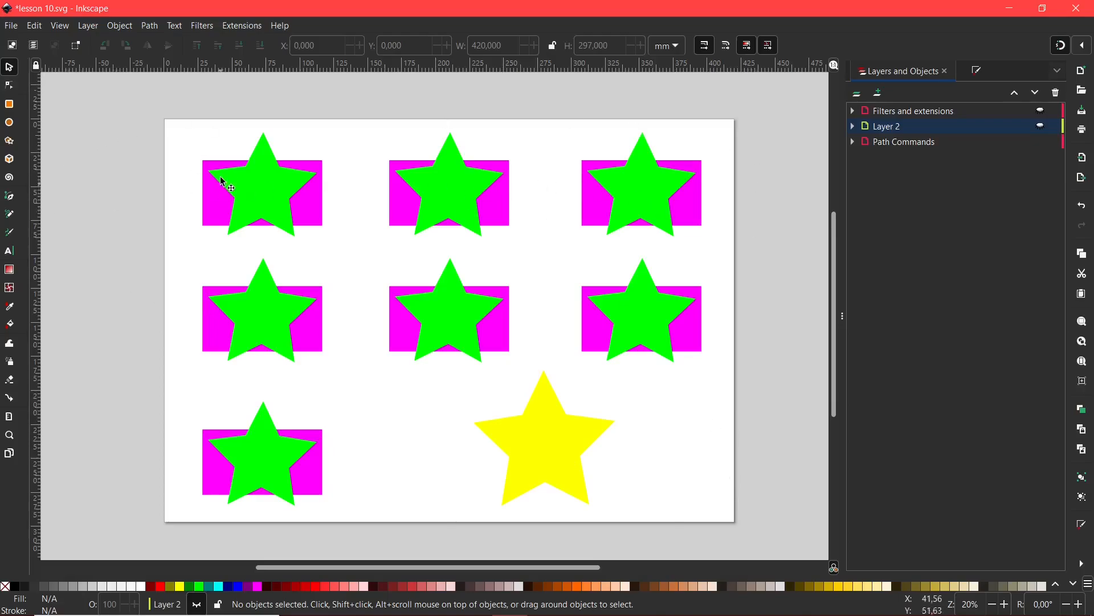
Look over the magenta rectangles and stars in the Path Commands layer and the list of available path commands
{"action": "left_click", "coordinate": [278, 173]}
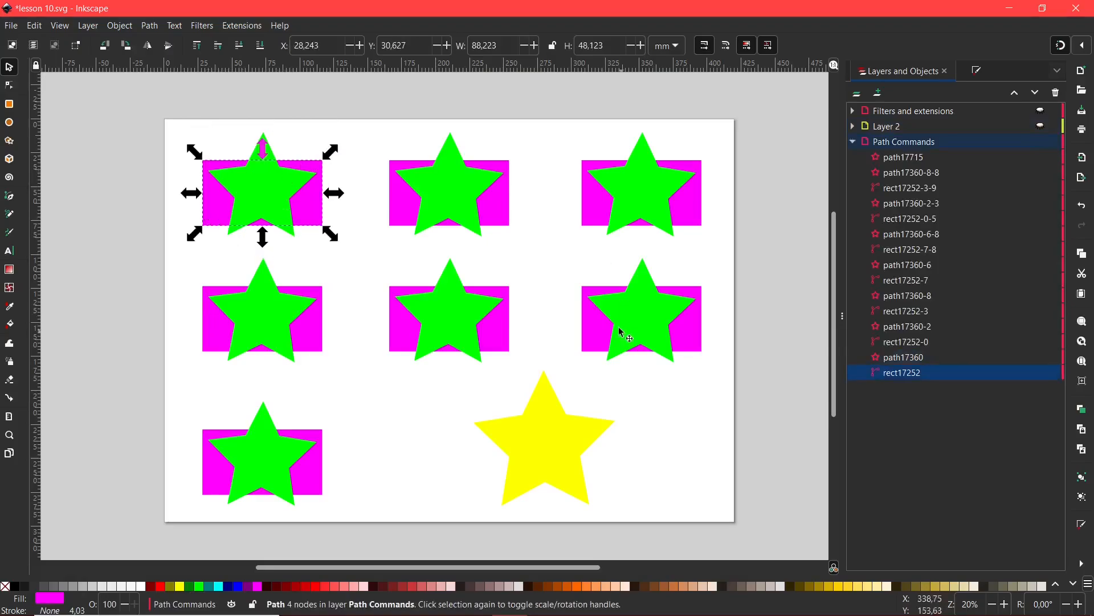
{"action": "left_click", "coordinate": [556, 432]}
{"action": "left_click", "coordinate": [708, 452]}
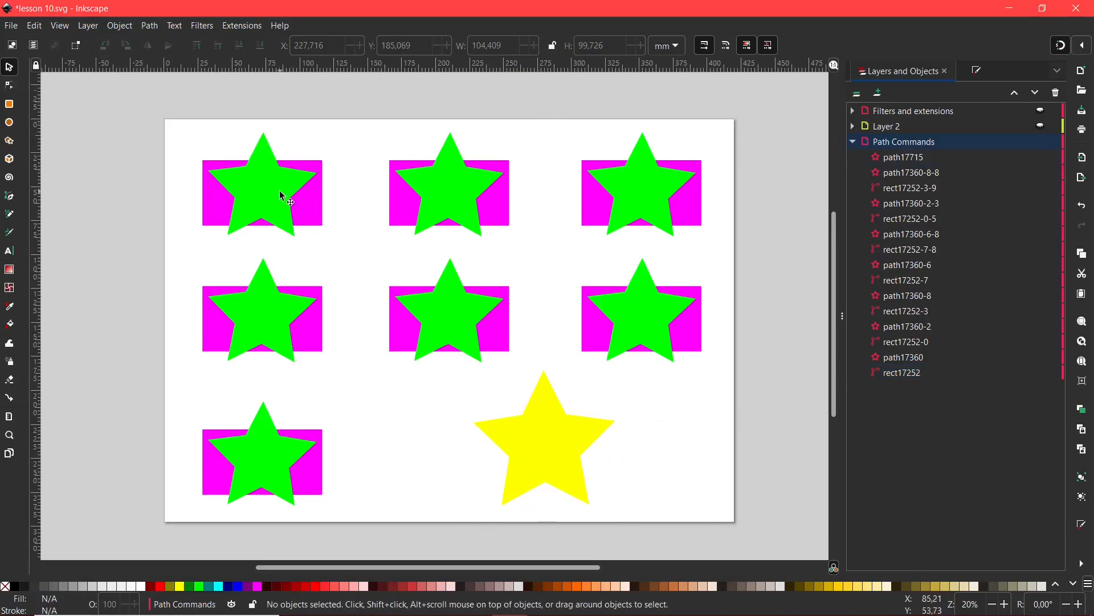
{"action": "left_click", "coordinate": [150, 27]}
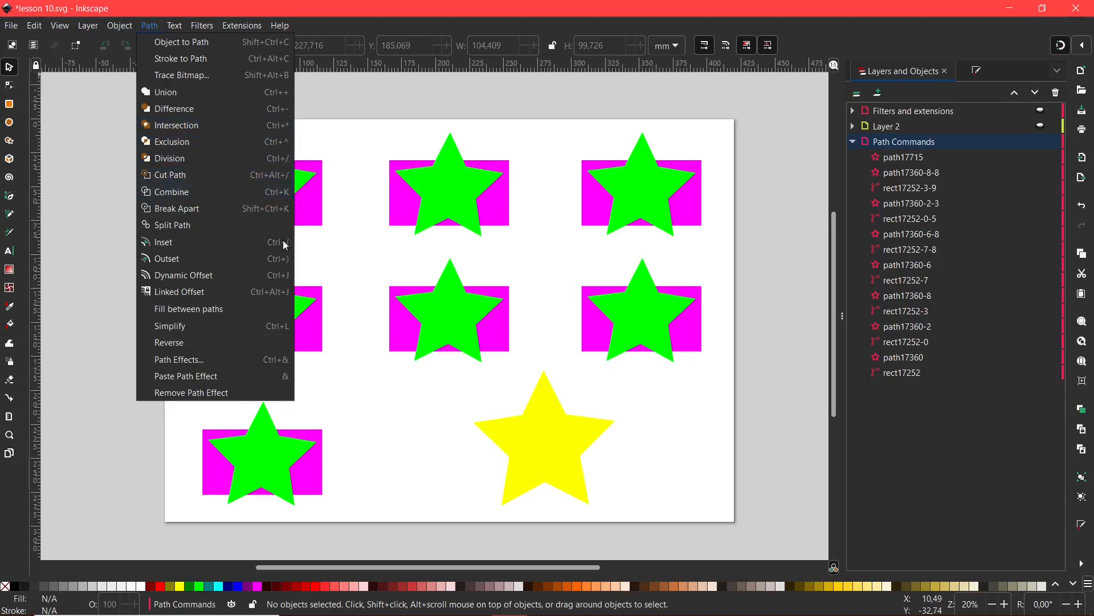
{"action": "left_click", "coordinate": [321, 260]}
Merge the first green star and its magenta rectangle with Union and clear the selection
{"action": "left_click_drag", "start_coordinate": [437, 289], "coordinate": [460, 291]}
{"action": "scroll", "coordinate": [449, 280], "scroll_direction": "up", "scroll_amount": 1}
{"action": "left_click_drag", "start_coordinate": [448, 193], "coordinate": [464, 229]}
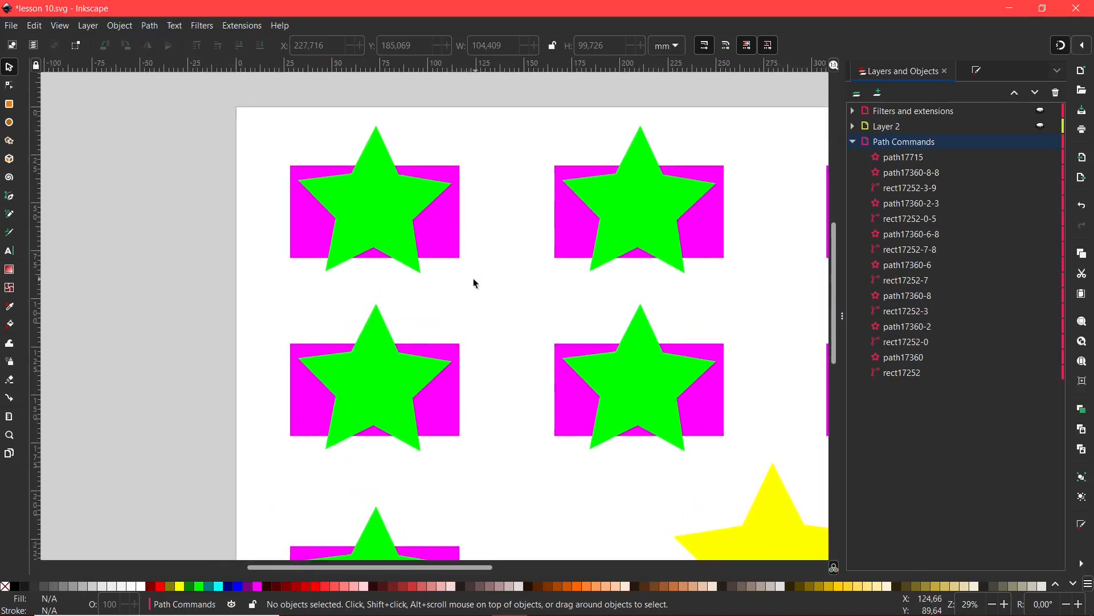
{"action": "left_click_drag", "start_coordinate": [236, 101], "coordinate": [505, 297]}
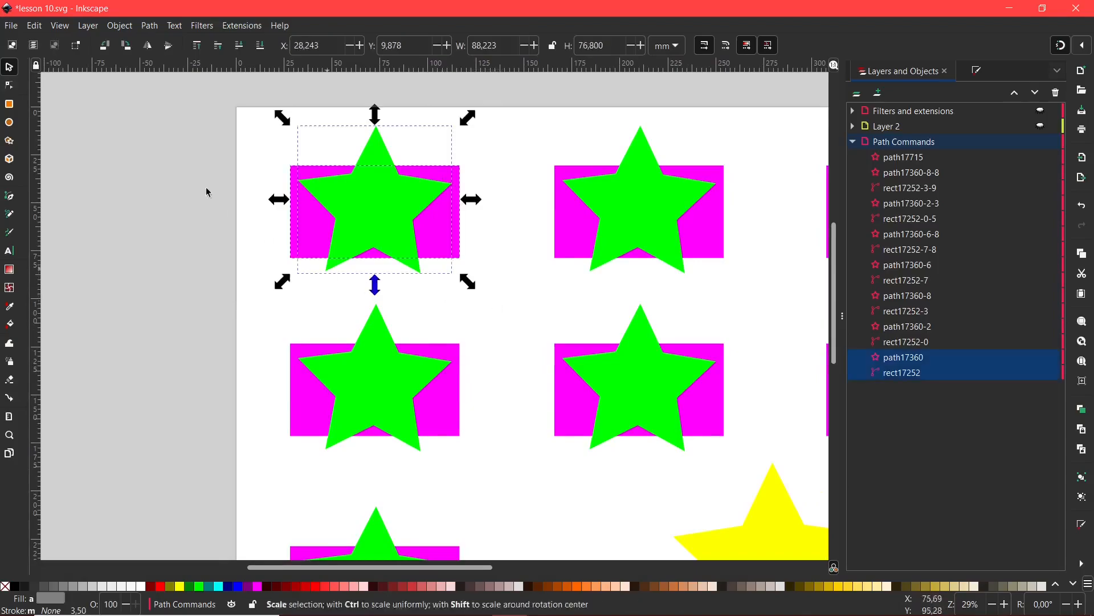
{"action": "left_click", "coordinate": [150, 27]}
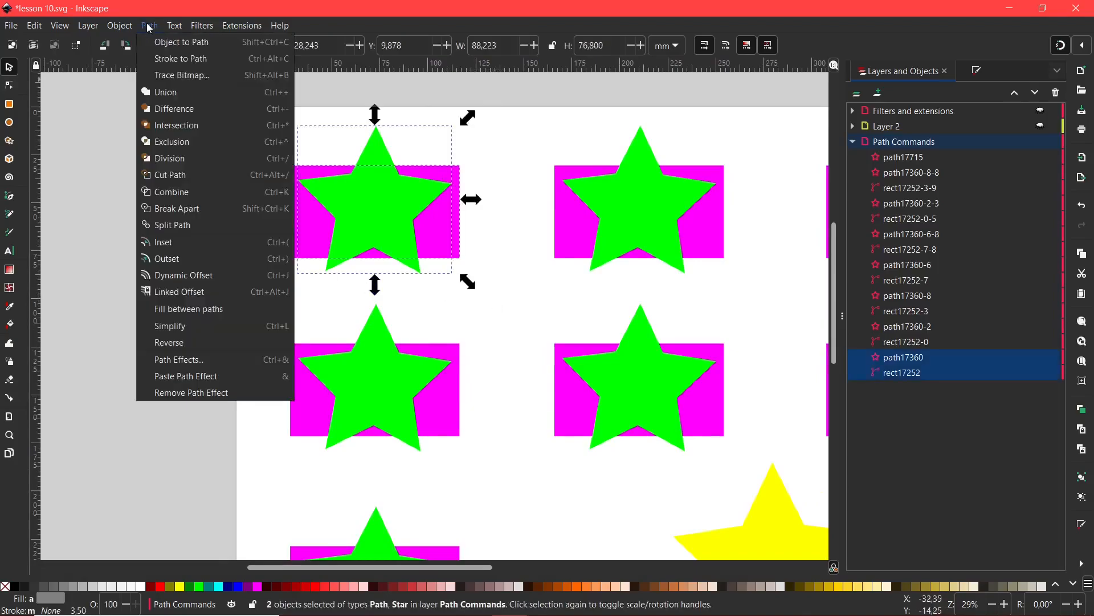
{"action": "left_click", "coordinate": [170, 101]}
{"action": "left_click", "coordinate": [530, 144]}
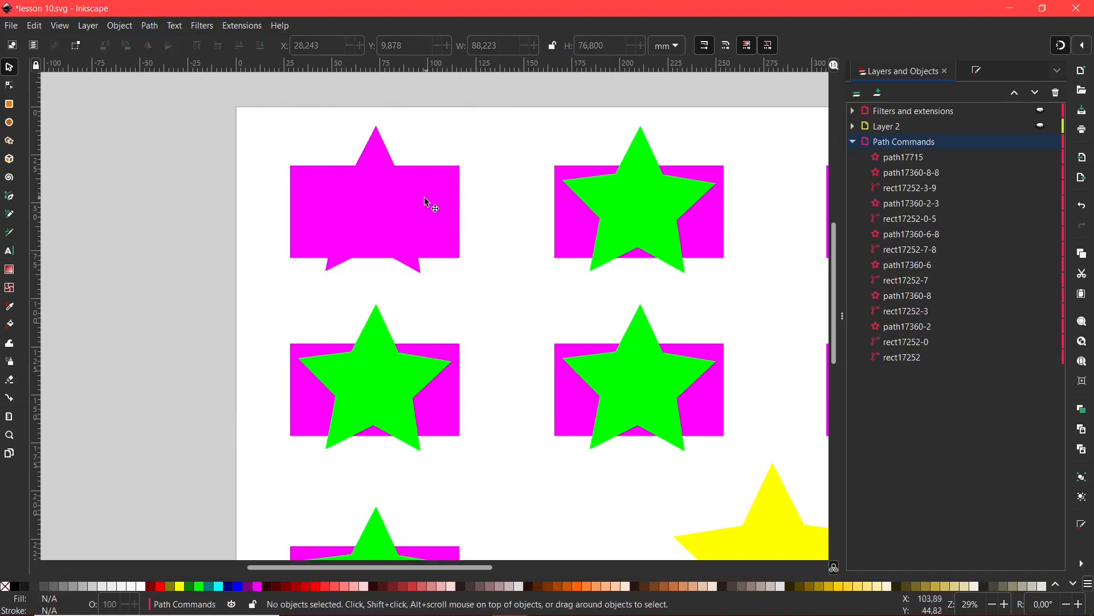
Examine the united star-and-rectangle shape as a single path by selecting and deselecting it
{"action": "left_click", "coordinate": [419, 237]}
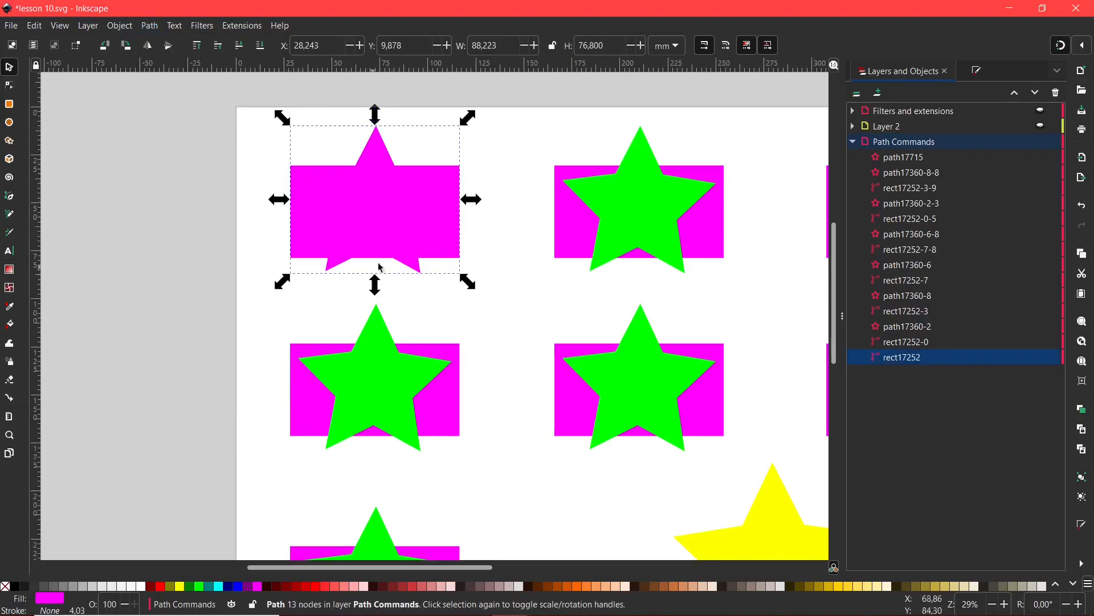
{"action": "key", "text": "Escape"}
{"action": "key", "text": "n"}
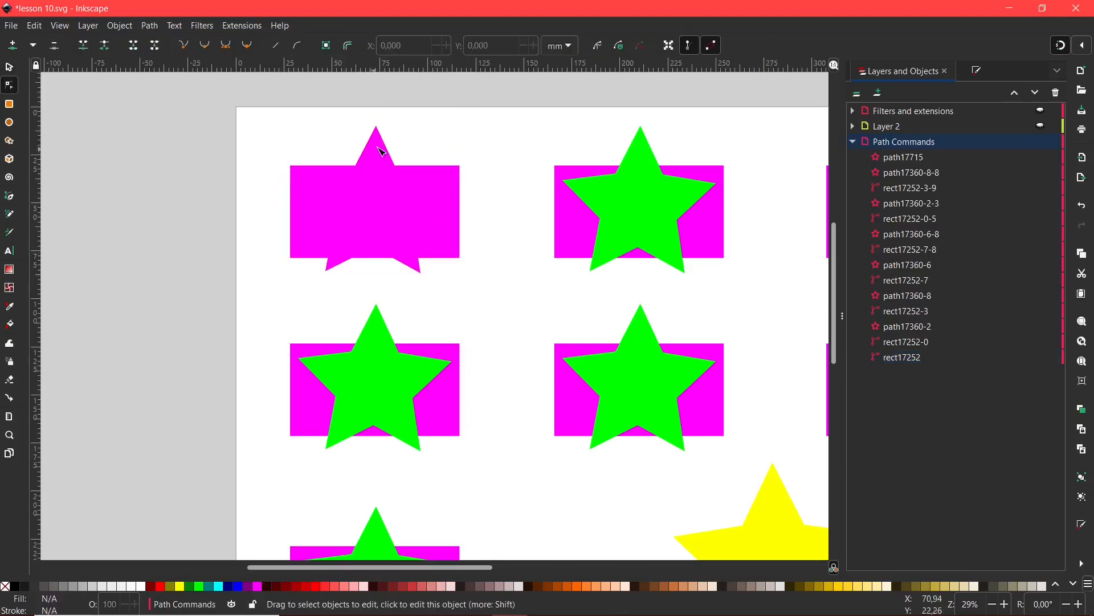
{"action": "left_click", "coordinate": [3, 73]}
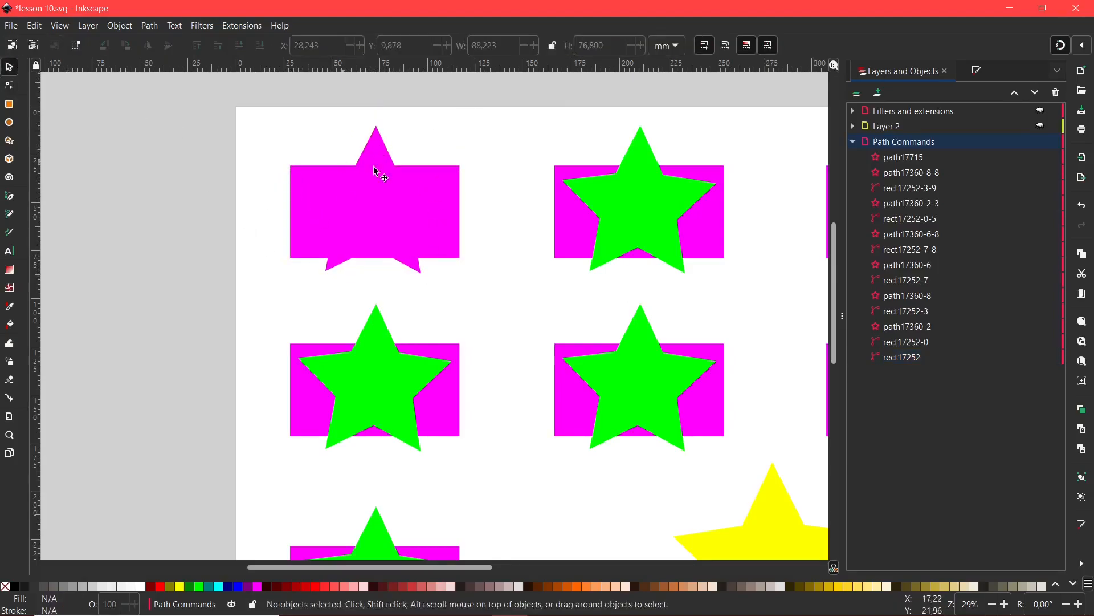
{"action": "left_click", "coordinate": [376, 220]}
{"action": "left_click", "coordinate": [259, 174]}
{"action": "left_click", "coordinate": [426, 201]}
{"action": "left_click", "coordinate": [501, 237]}
Cut the second green star in the upper row out of its magenta rectangle with Difference and select the resulting shape
{"action": "scroll", "coordinate": [570, 262], "scroll_direction": "right", "scroll_amount": 5}
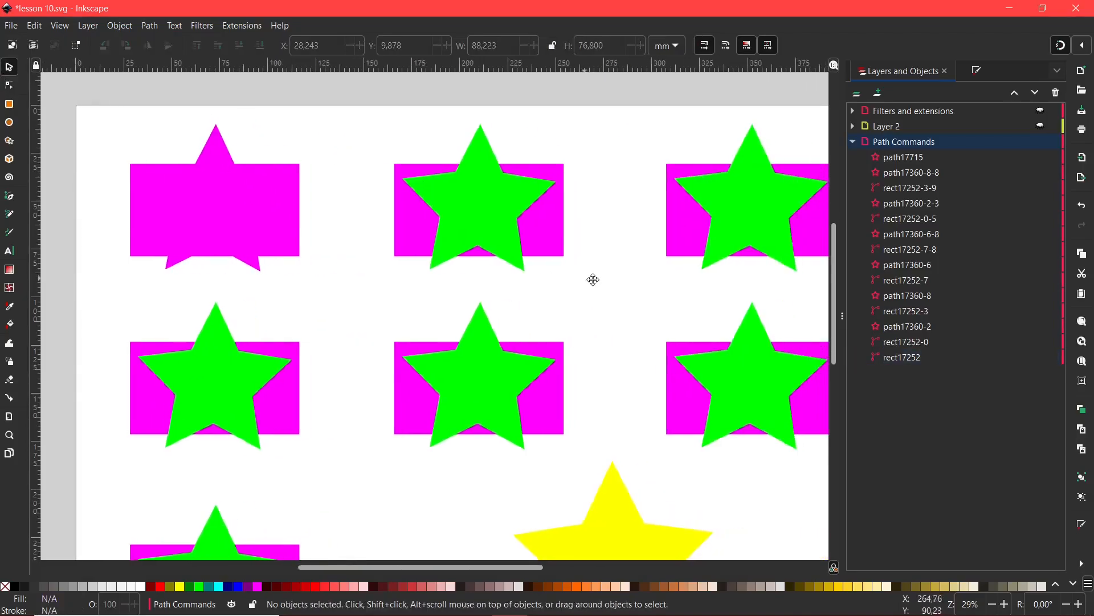
{"action": "left_click_drag", "start_coordinate": [378, 103], "coordinate": [617, 293]}
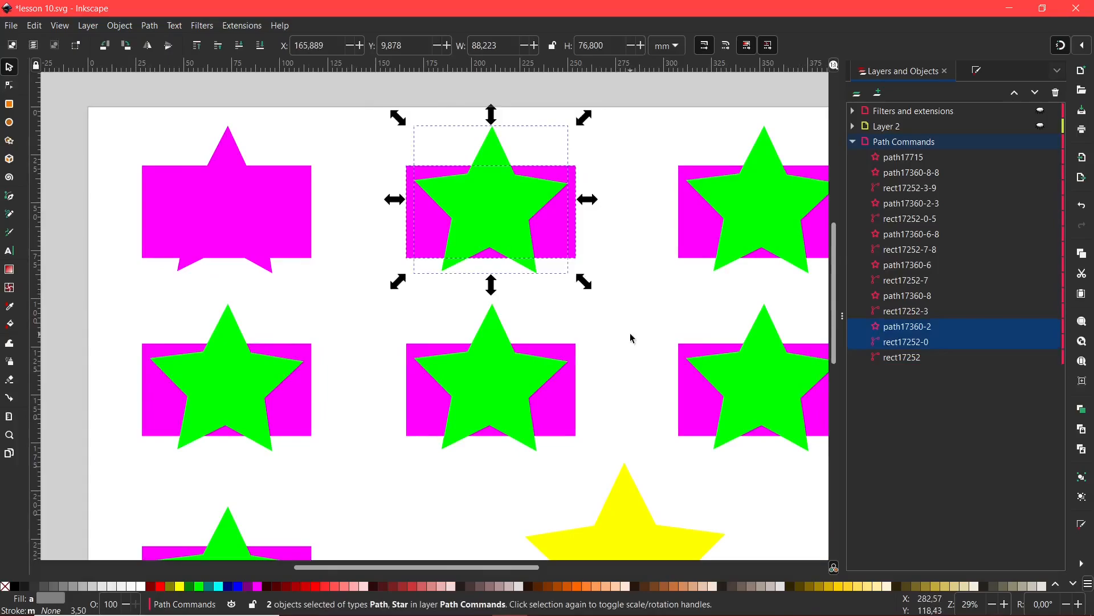
{"action": "left_click", "coordinate": [149, 26]}
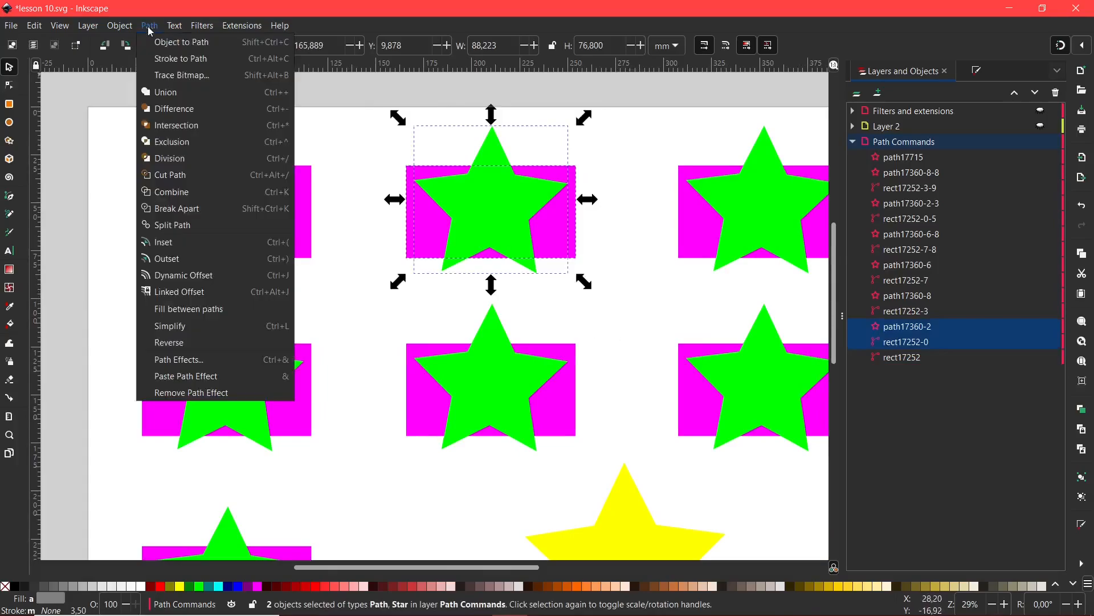
{"action": "left_click", "coordinate": [162, 114]}
{"action": "left_click", "coordinate": [342, 127]}
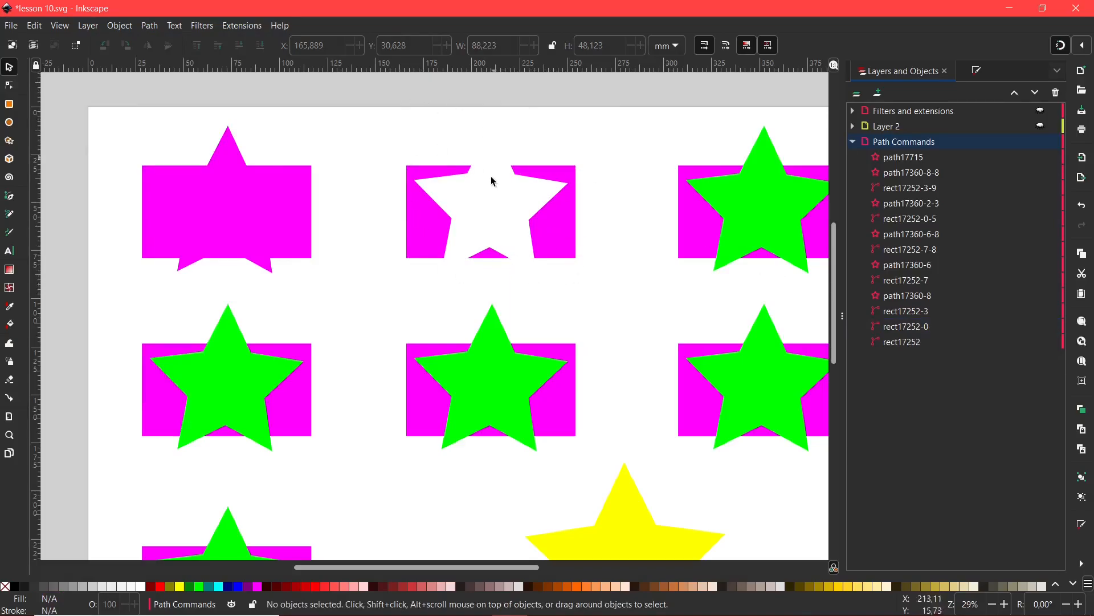
{"action": "left_click", "coordinate": [569, 235]}
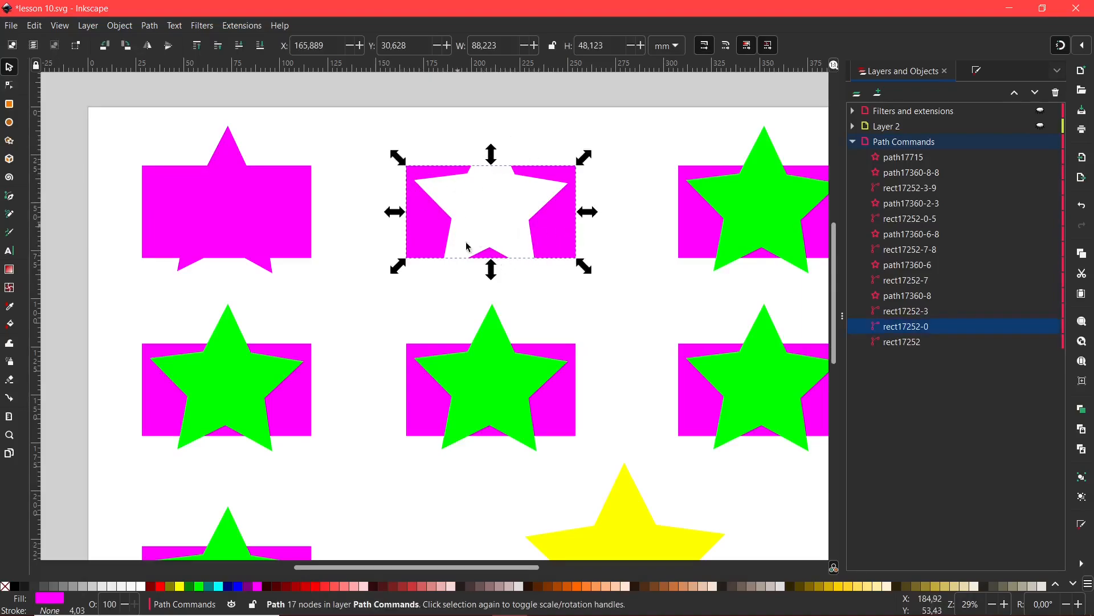
Intersect the third green star in the upper row with its magenta rectangle and select the resulting shape
{"action": "left_click", "coordinate": [534, 286]}
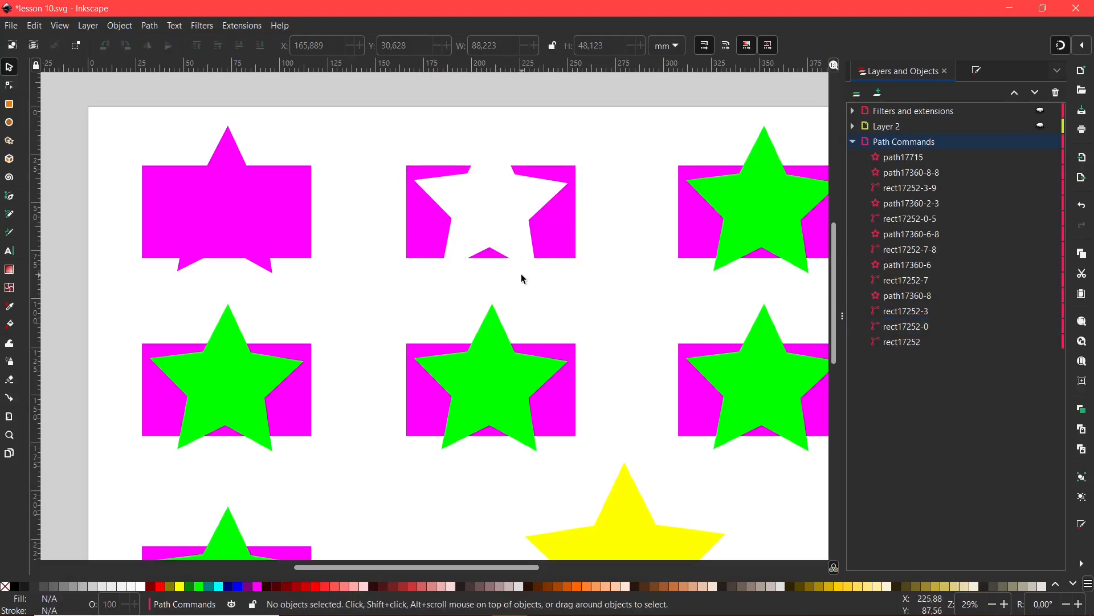
{"action": "scroll", "coordinate": [513, 261], "scroll_direction": "right", "scroll_amount": 3}
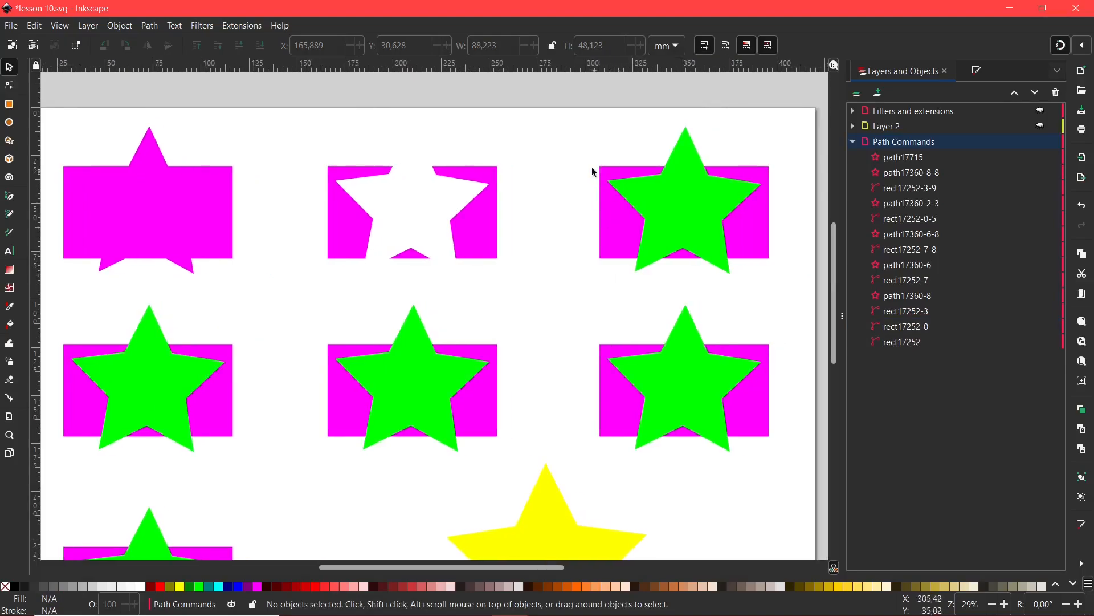
{"action": "left_click_drag", "start_coordinate": [569, 109], "coordinate": [791, 293]}
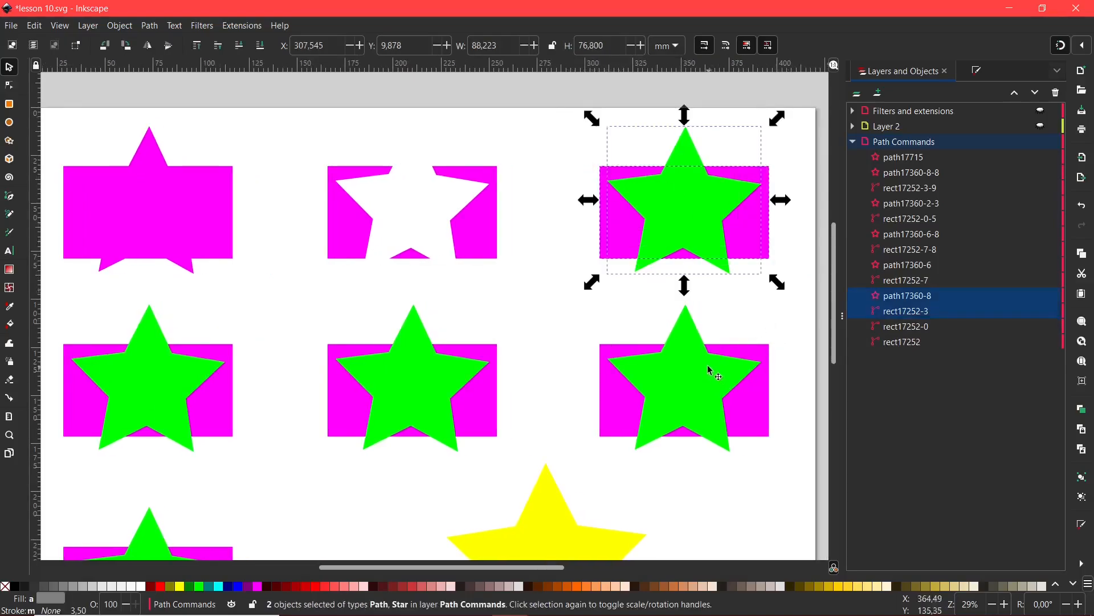
{"action": "left_click", "coordinate": [150, 26]}
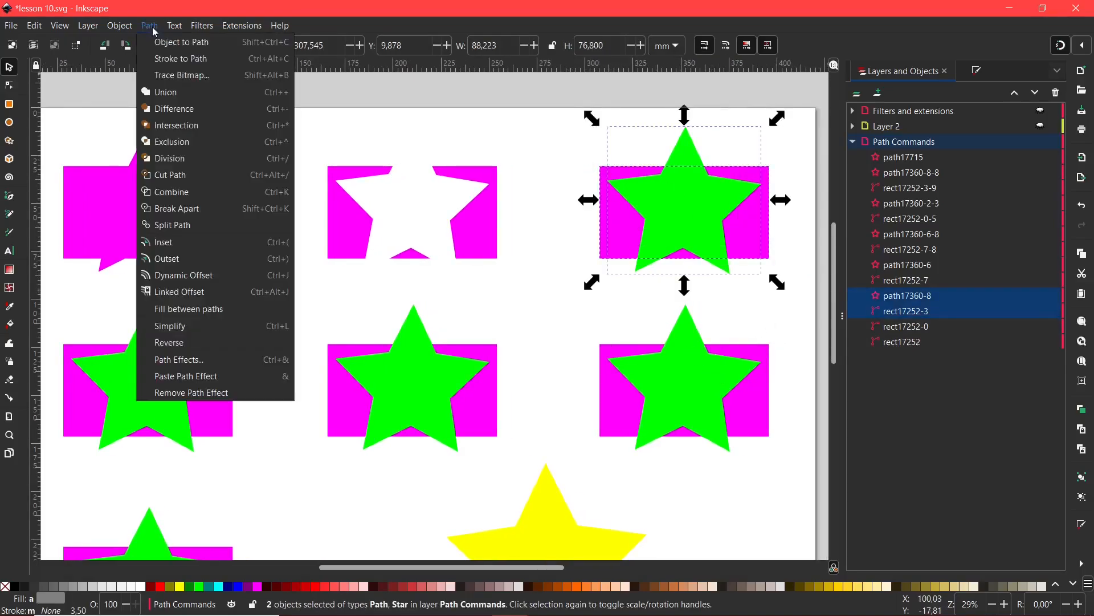
{"action": "left_click", "coordinate": [234, 126]}
{"action": "left_click", "coordinate": [754, 311]}
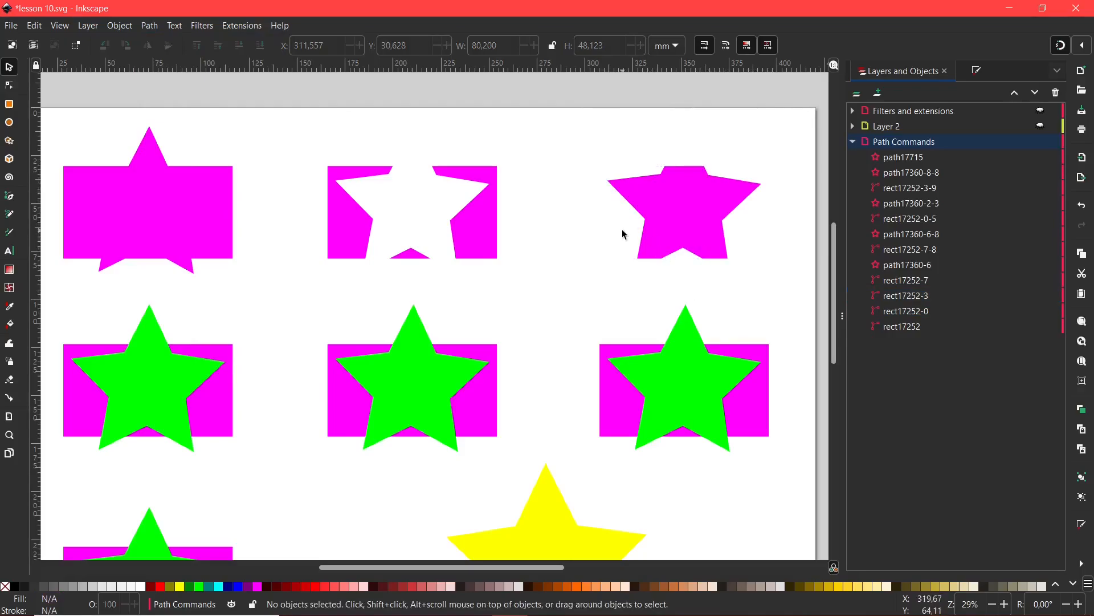
{"action": "left_click", "coordinate": [678, 230]}
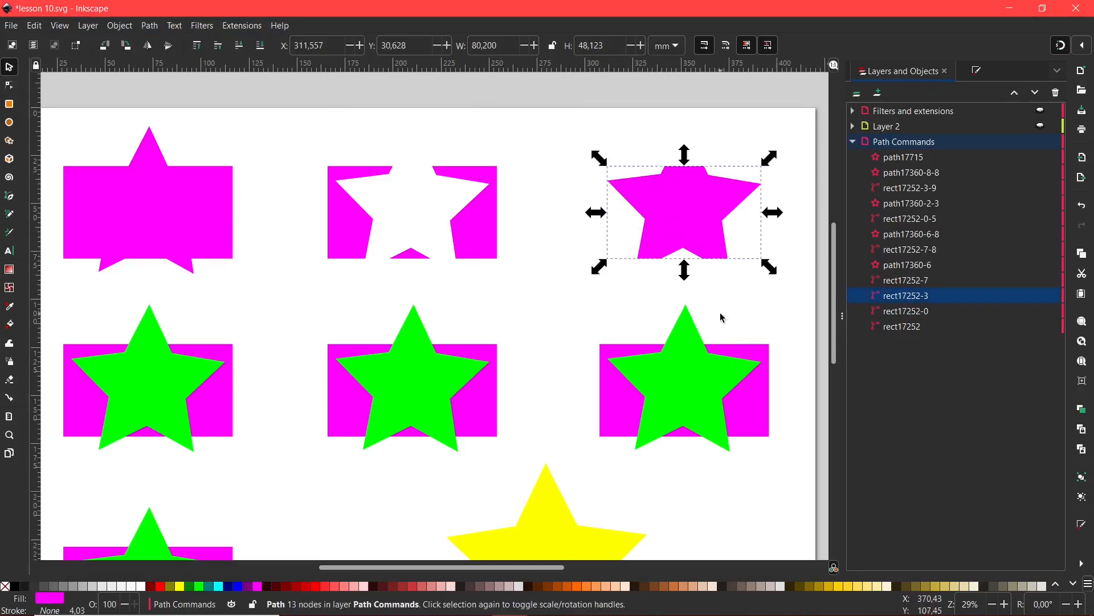
Apply Exclusion to the first green star and magenta rectangle in the middle row
{"action": "scroll", "coordinate": [570, 315], "scroll_direction": "left", "scroll_amount": 4}
{"action": "scroll", "coordinate": [570, 314], "scroll_direction": "down", "scroll_amount": 1}
{"action": "scroll", "coordinate": [431, 316], "scroll_direction": "left", "scroll_amount": 2}
{"action": "scroll", "coordinate": [432, 317], "scroll_direction": "down", "scroll_amount": 1}
{"action": "left_click_drag", "start_coordinate": [262, 225], "coordinate": [537, 412]}
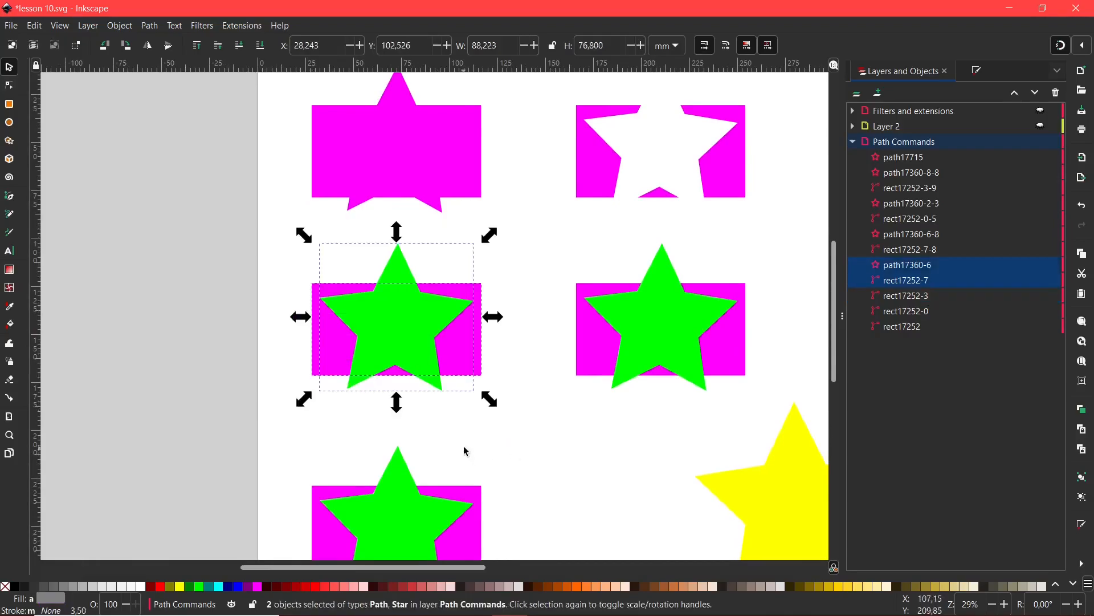
{"action": "left_click", "coordinate": [152, 30]}
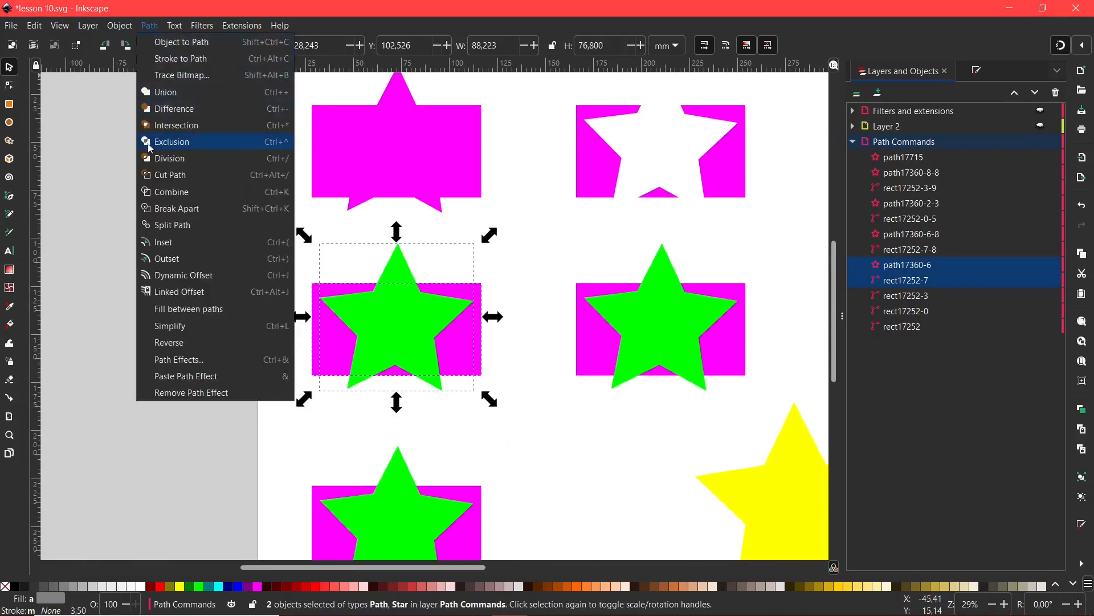
{"action": "left_click", "coordinate": [220, 152]}
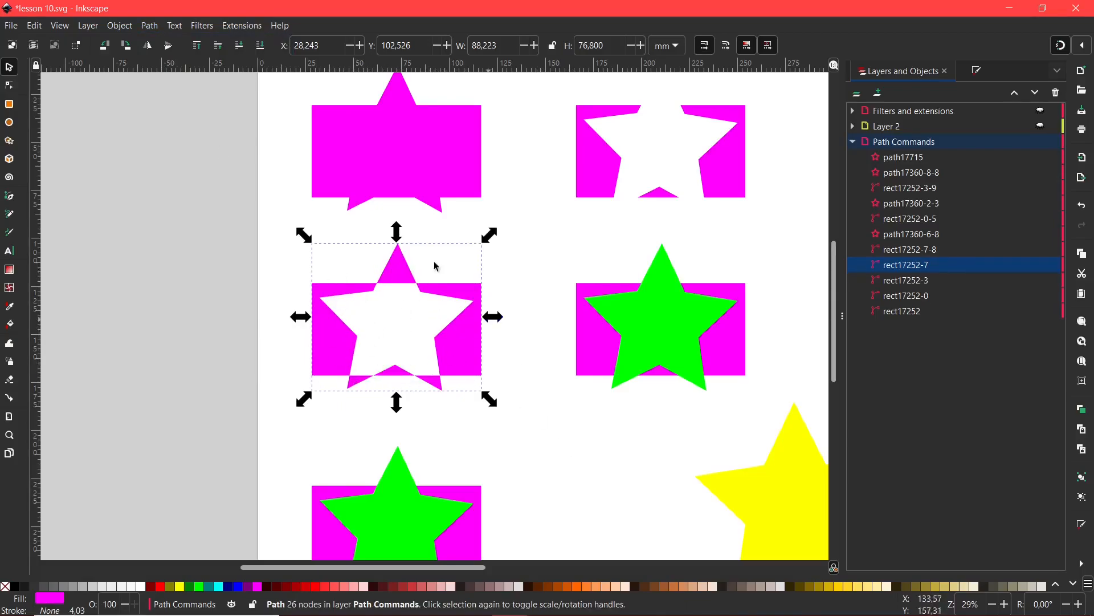
Apply Division to the second green star and magenta rectangle in the middle row
{"action": "scroll", "coordinate": [656, 414], "scroll_direction": "right", "scroll_amount": 3}
{"action": "left_click_drag", "start_coordinate": [429, 227], "coordinate": [687, 420]}
{"action": "left_click", "coordinate": [149, 26]}
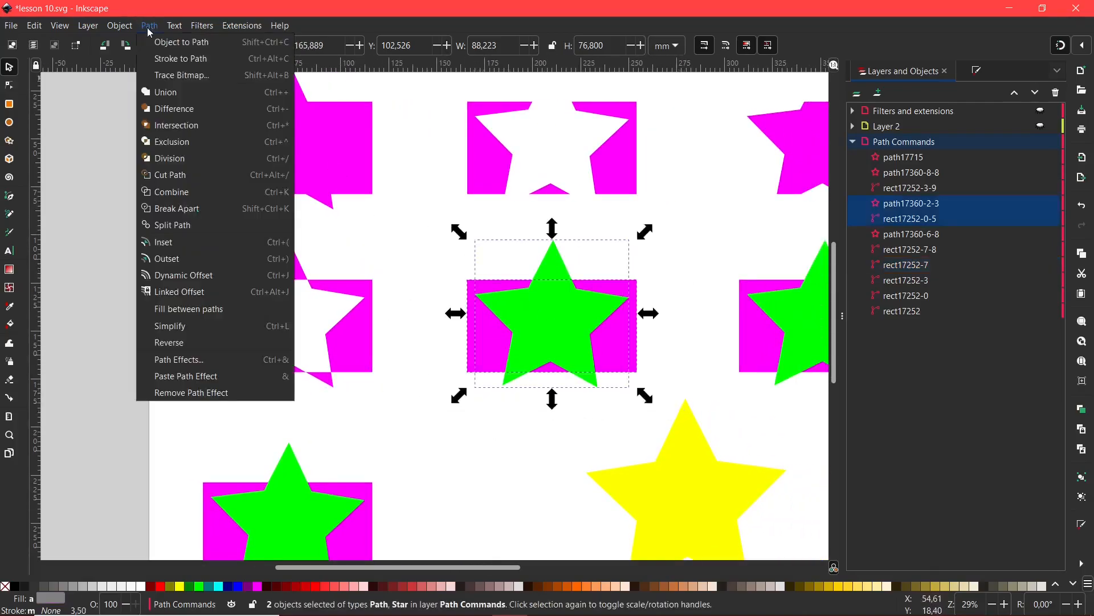
{"action": "left_click", "coordinate": [172, 163]}
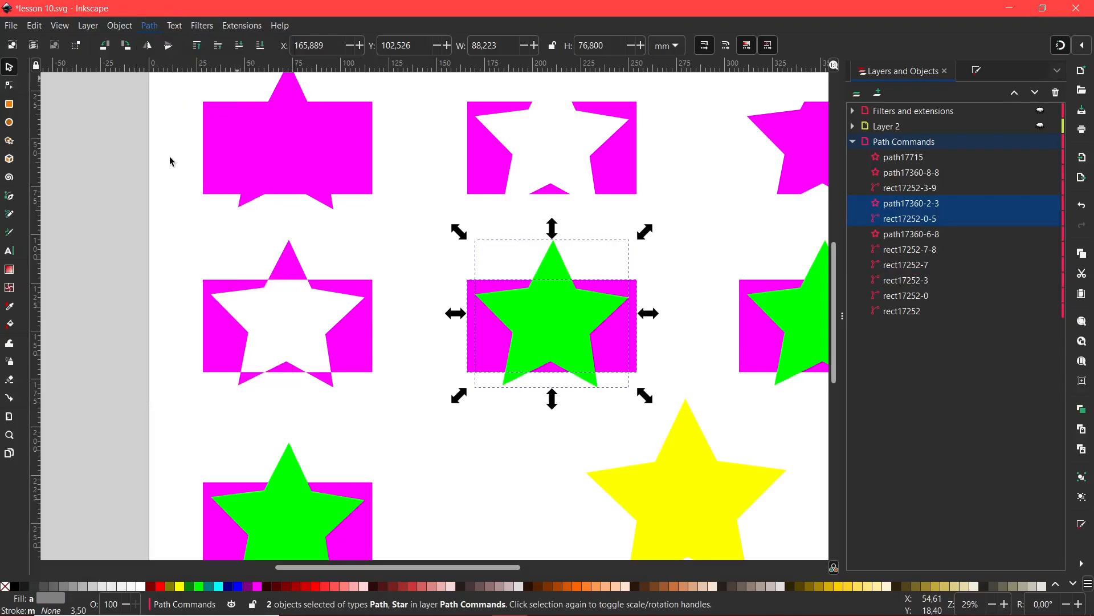
{"action": "scroll", "coordinate": [388, 292], "scroll_direction": "right", "scroll_amount": 2}
Move the star-shaped piece of the divided rectangle down and to the right, away from the remaining pieces, and clear the selection
{"action": "left_click", "coordinate": [394, 296]}
{"action": "left_click", "coordinate": [482, 303]}
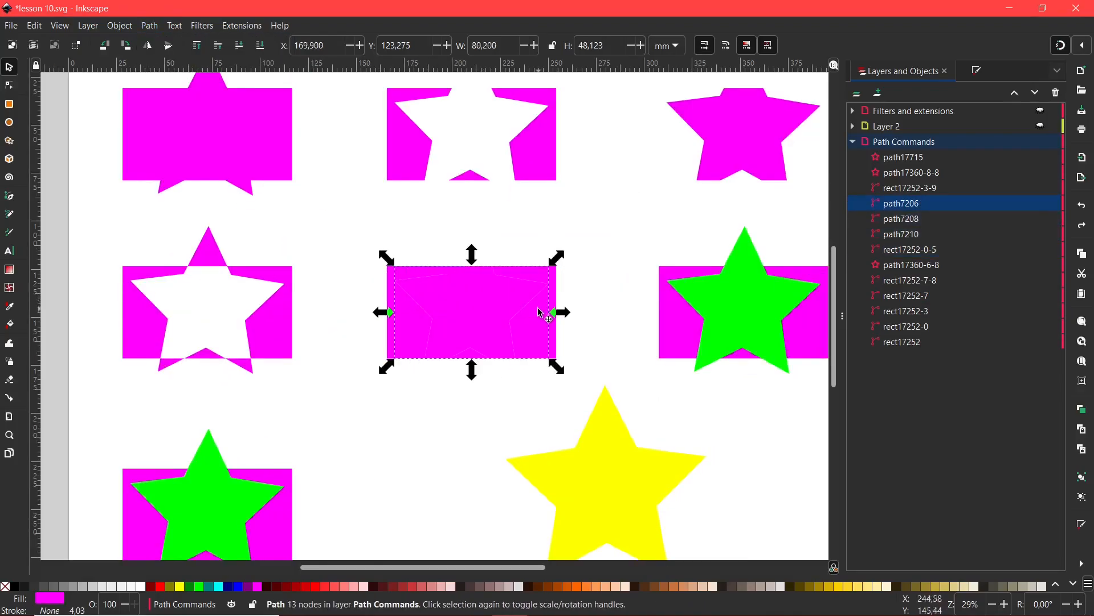
{"action": "left_click", "coordinate": [525, 322]}
{"action": "left_click", "coordinate": [470, 292]}
{"action": "left_click_drag", "start_coordinate": [469, 292], "coordinate": [494, 342]}
{"action": "left_click", "coordinate": [643, 356]}
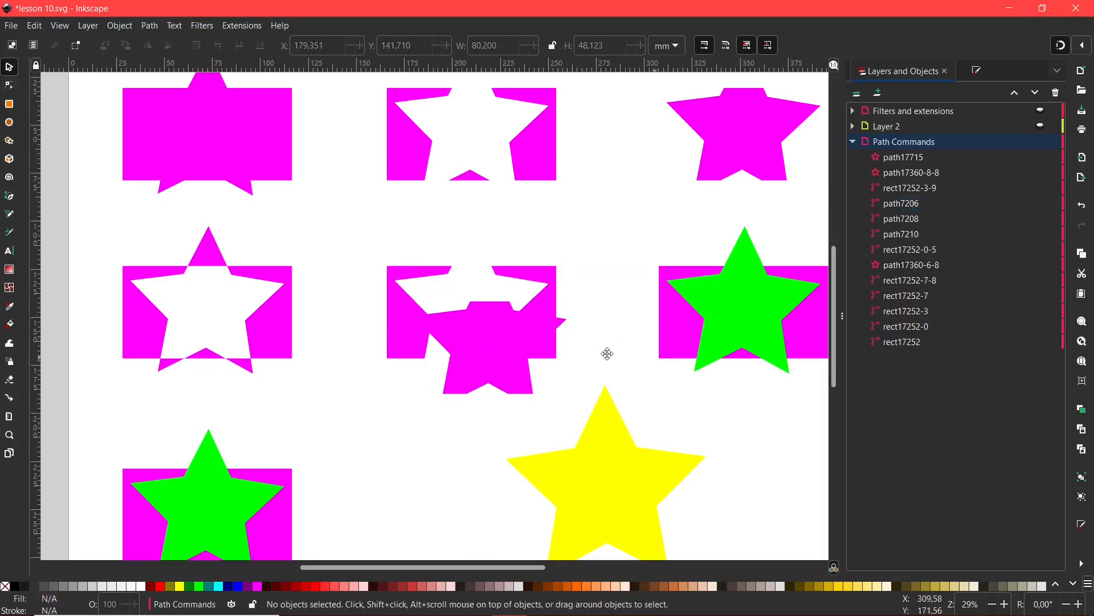
Apply Cut Path to the third green star and magenta rectangle in the middle row, and try selecting and moving the resulting segments
{"action": "scroll", "coordinate": [562, 269], "scroll_direction": "right", "scroll_amount": 5}
{"action": "left_click_drag", "start_coordinate": [492, 201], "coordinate": [699, 369]}
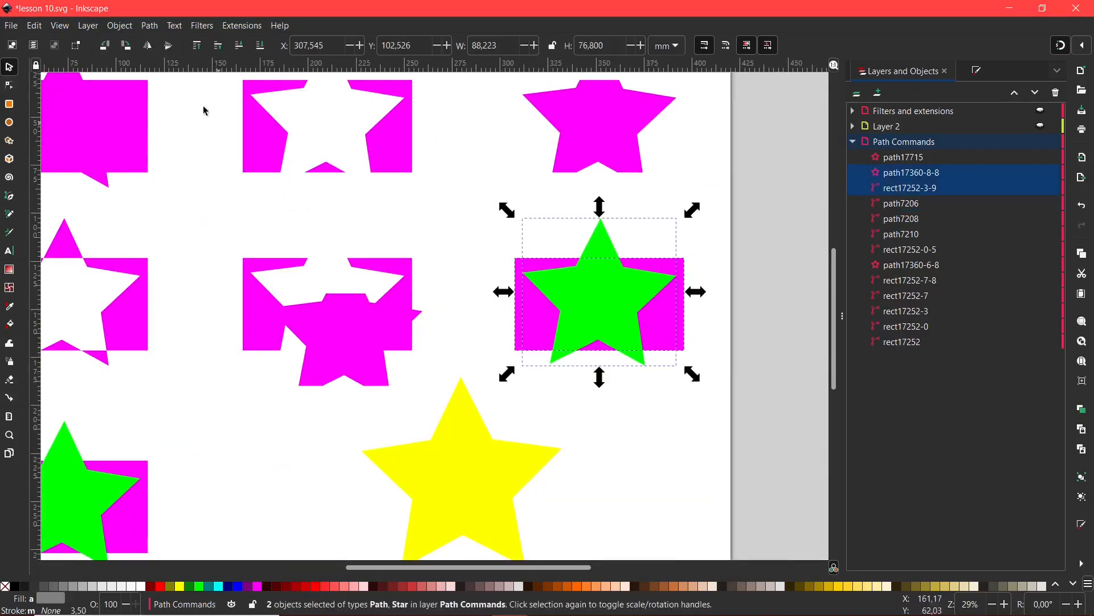
{"action": "left_click", "coordinate": [148, 27]}
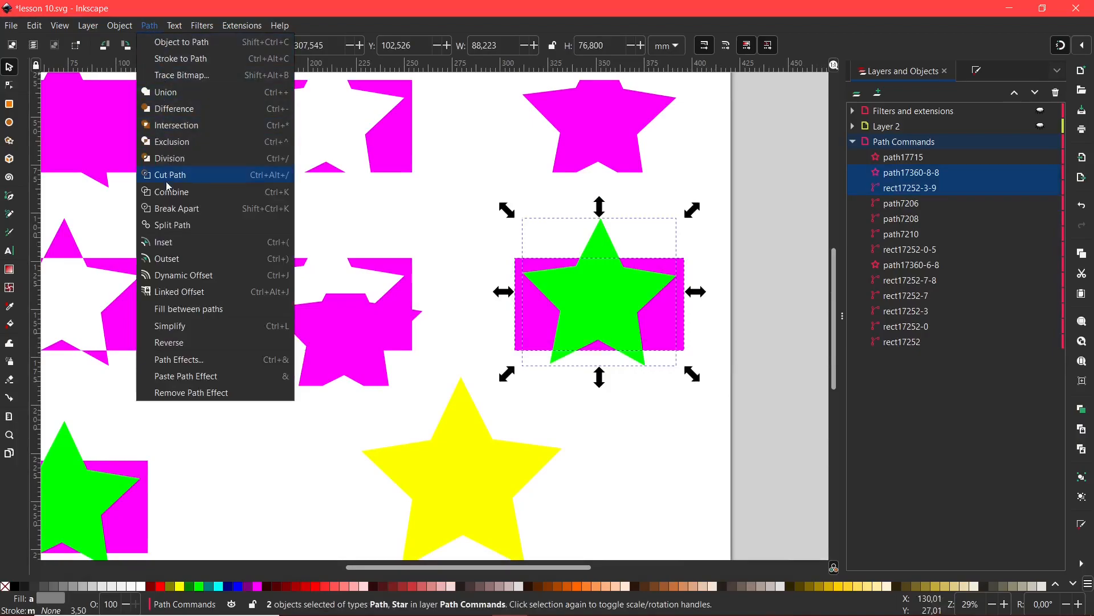
{"action": "left_click", "coordinate": [185, 175]}
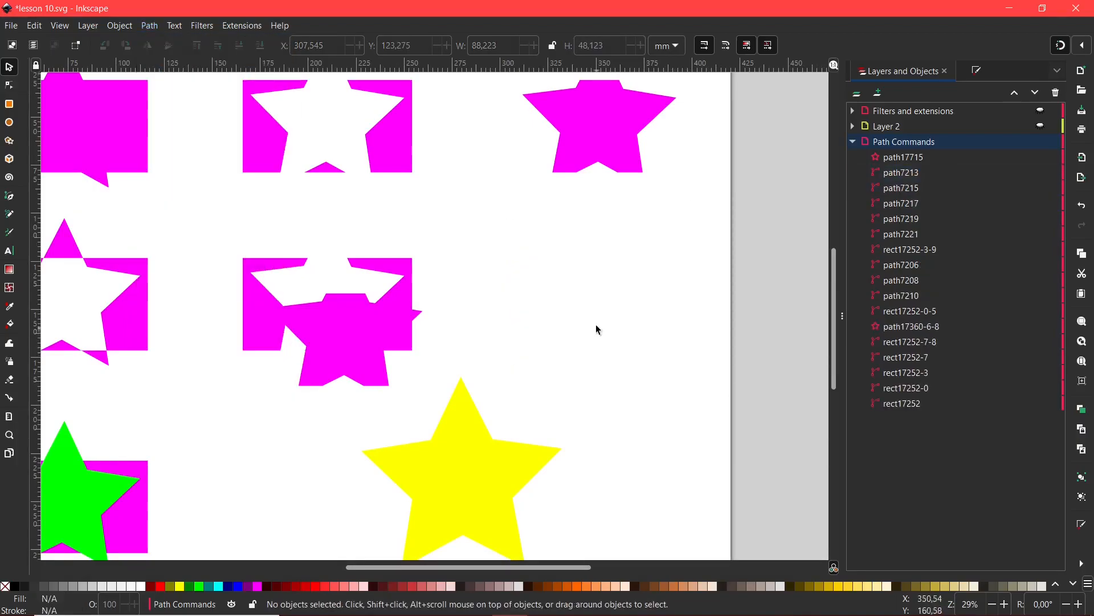
{"action": "left_click_drag", "start_coordinate": [549, 254], "coordinate": [647, 338]}
{"action": "left_click", "coordinate": [520, 284]}
{"action": "left_click_drag", "start_coordinate": [478, 230], "coordinate": [723, 376]}
{"action": "left_click_drag", "start_coordinate": [588, 318], "coordinate": [607, 329]}
Combine the bottom-row green star and magenta rectangle into one path and select the result
{"action": "scroll", "coordinate": [98, 289], "scroll_direction": "down", "scroll_amount": 4}
{"action": "scroll", "coordinate": [98, 288], "scroll_direction": "left", "scroll_amount": 6}
{"action": "left_click_drag", "start_coordinate": [86, 303], "coordinate": [356, 503]}
{"action": "left_click", "coordinate": [150, 26]}
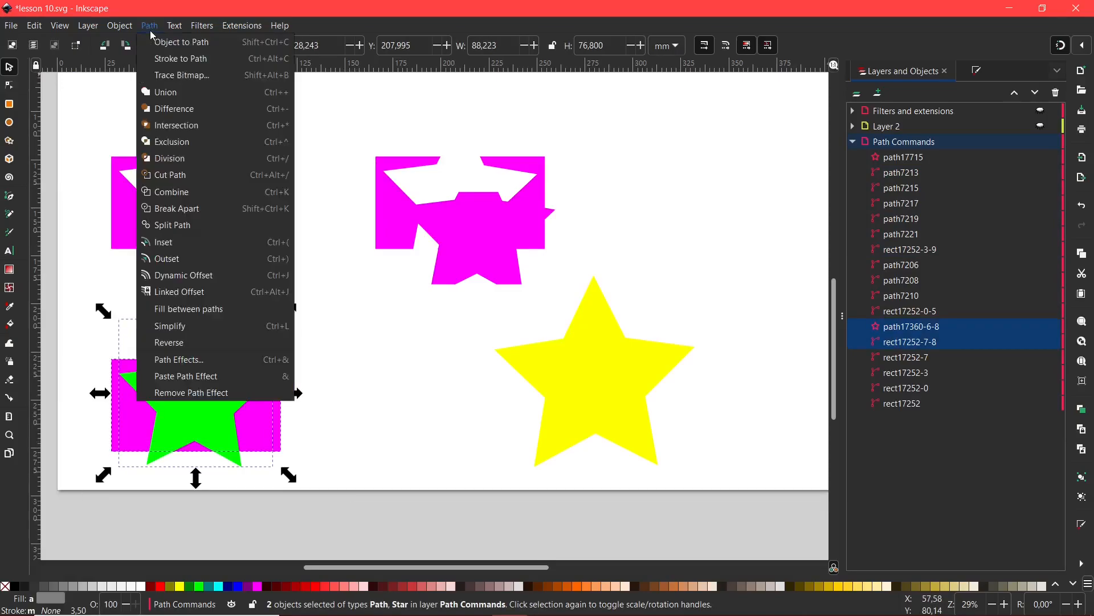
{"action": "left_click", "coordinate": [174, 192]}
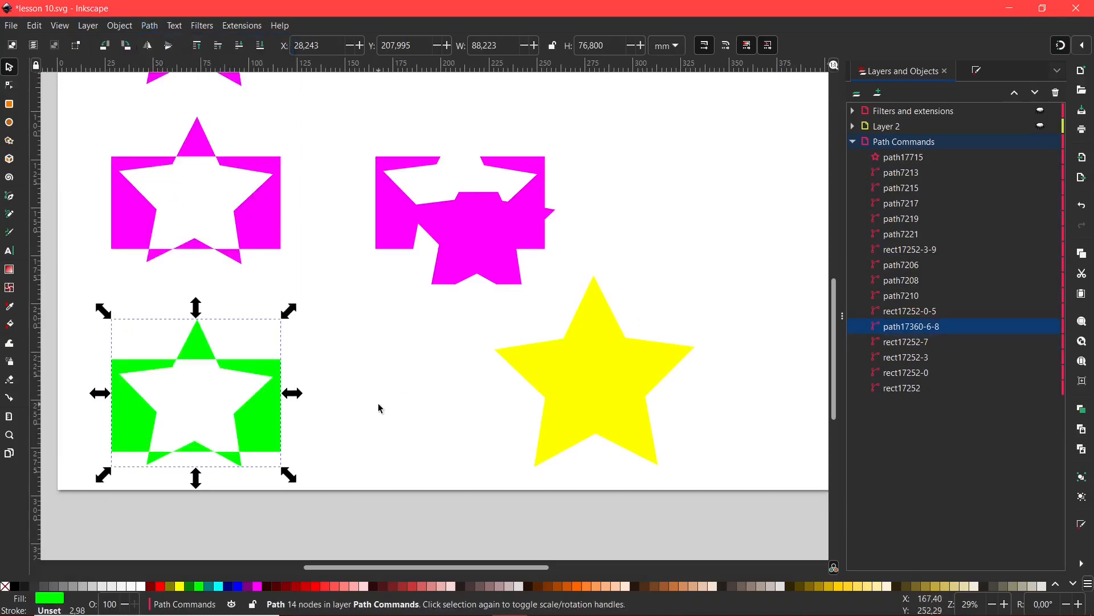
{"action": "left_click", "coordinate": [401, 455]}
{"action": "left_click", "coordinate": [117, 432]}
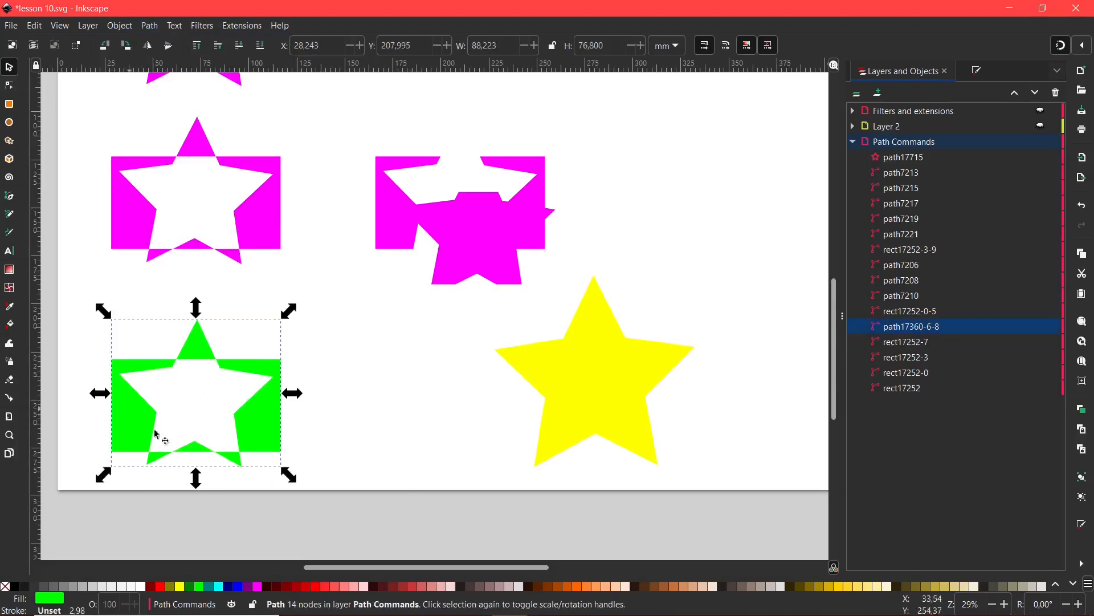
Examine the nodes of the combined green path, then return to object selection and deselect it
{"action": "double_click", "coordinate": [206, 344]}
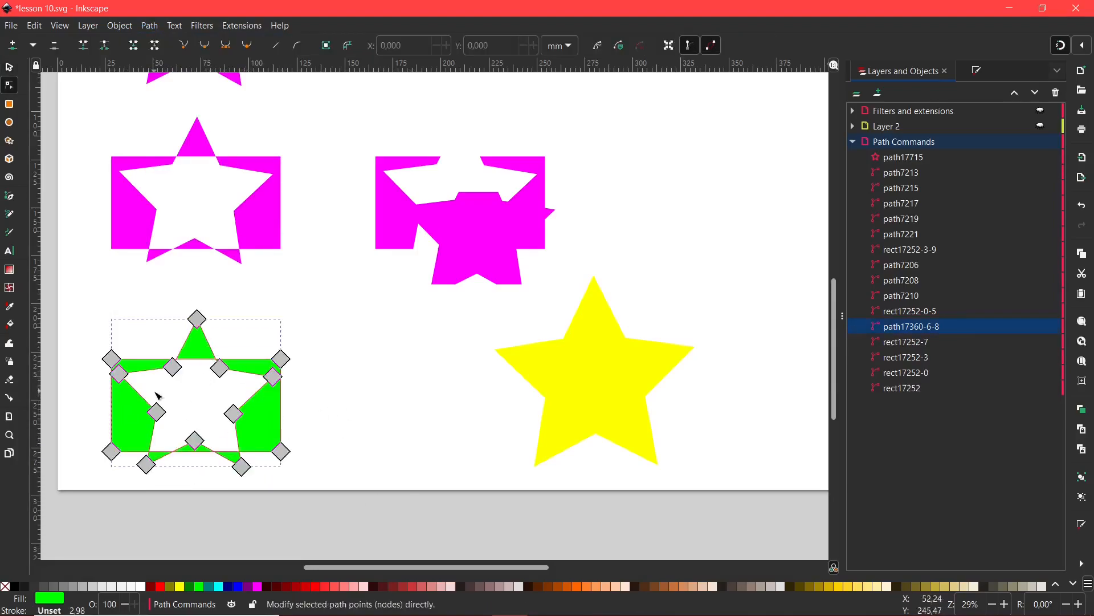
{"action": "left_click", "coordinate": [134, 332]}
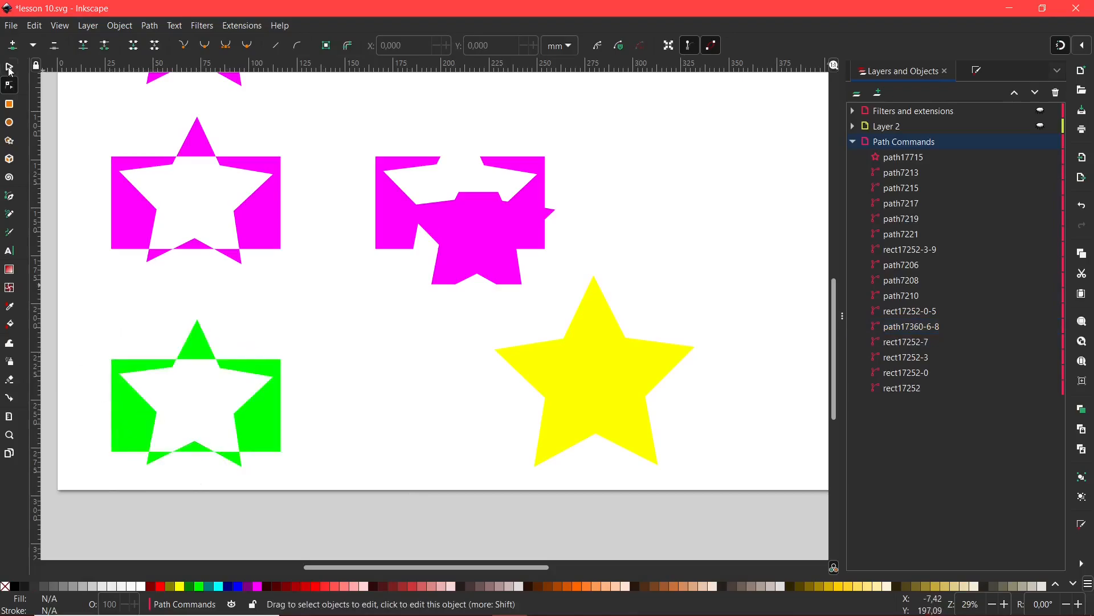
{"action": "key", "text": "s"}
{"action": "left_click", "coordinate": [129, 439]}
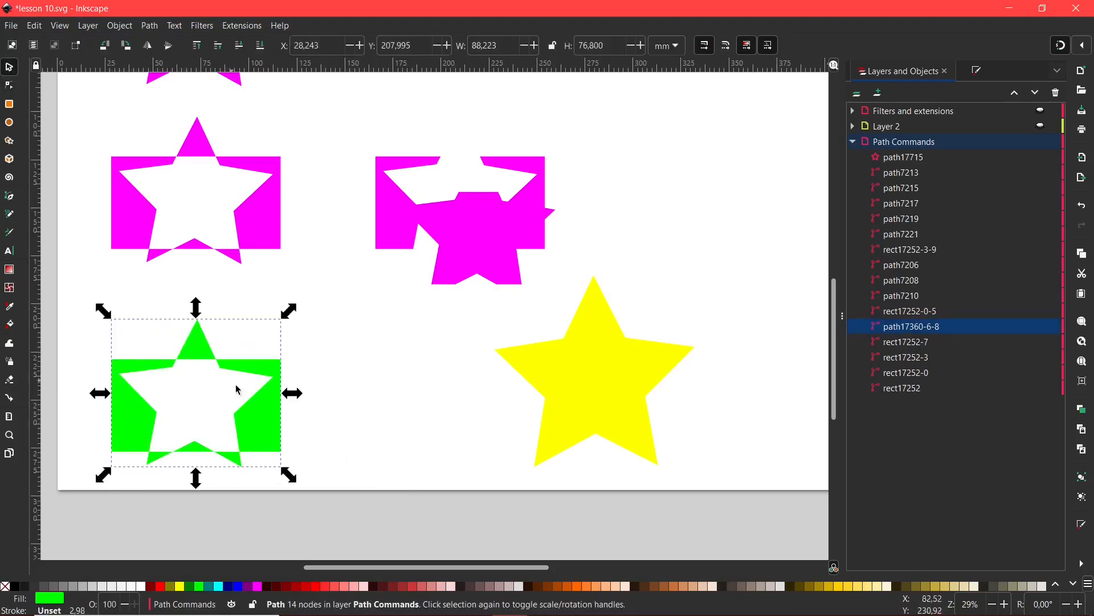
{"action": "left_click", "coordinate": [387, 440]}
Shrink the yellow star by applying Inset twice
{"action": "key", "text": "5"}
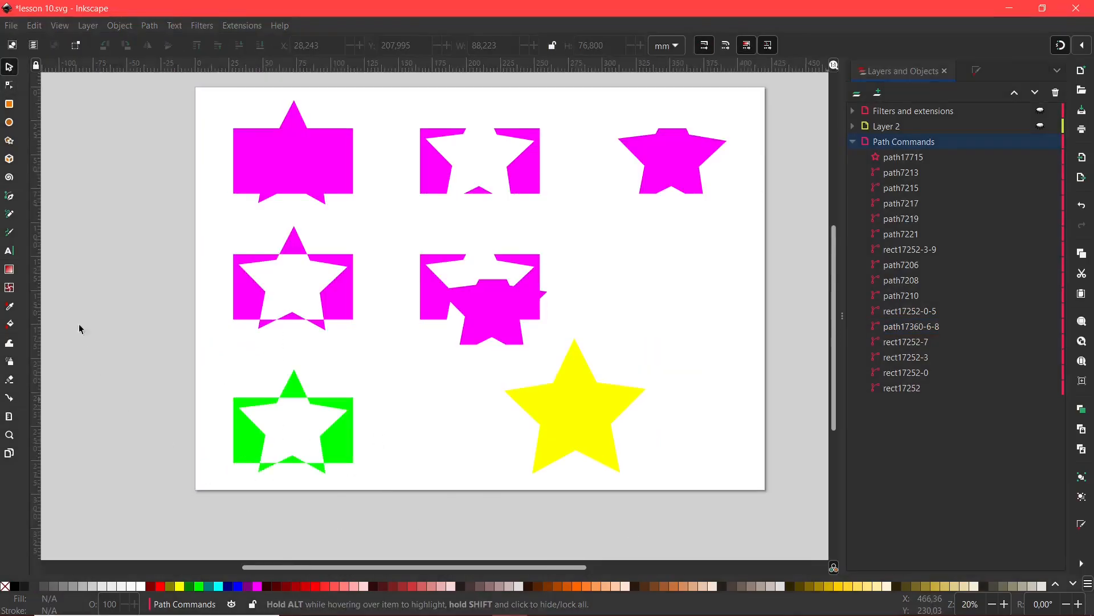
{"action": "left_click_drag", "start_coordinate": [659, 380], "coordinate": [638, 397]}
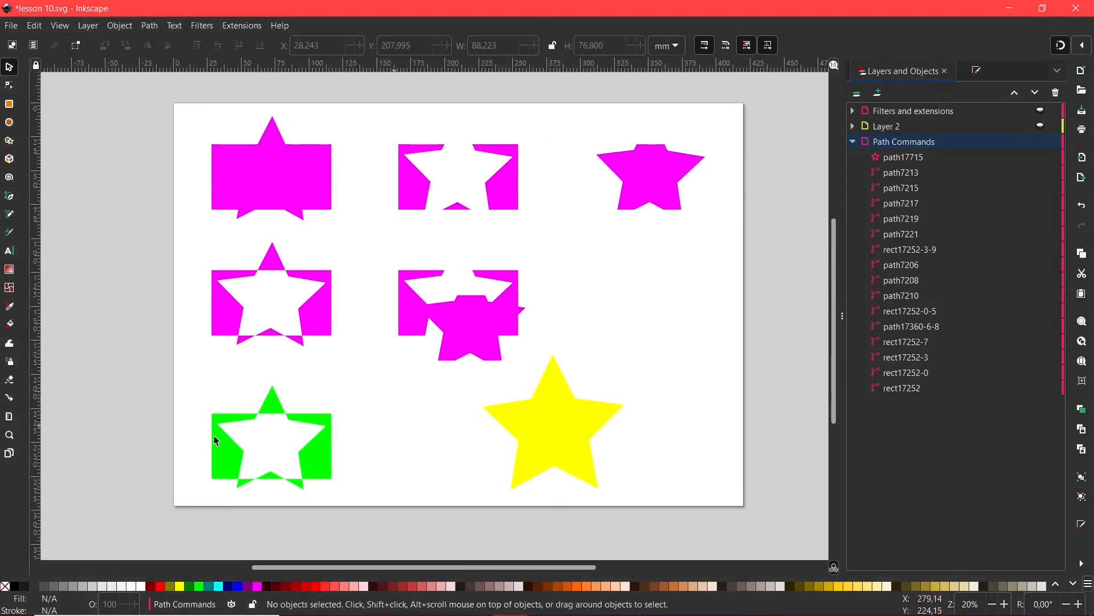
{"action": "left_click", "coordinate": [563, 431]}
{"action": "scroll", "coordinate": [627, 450], "scroll_direction": "up", "scroll_amount": 2}
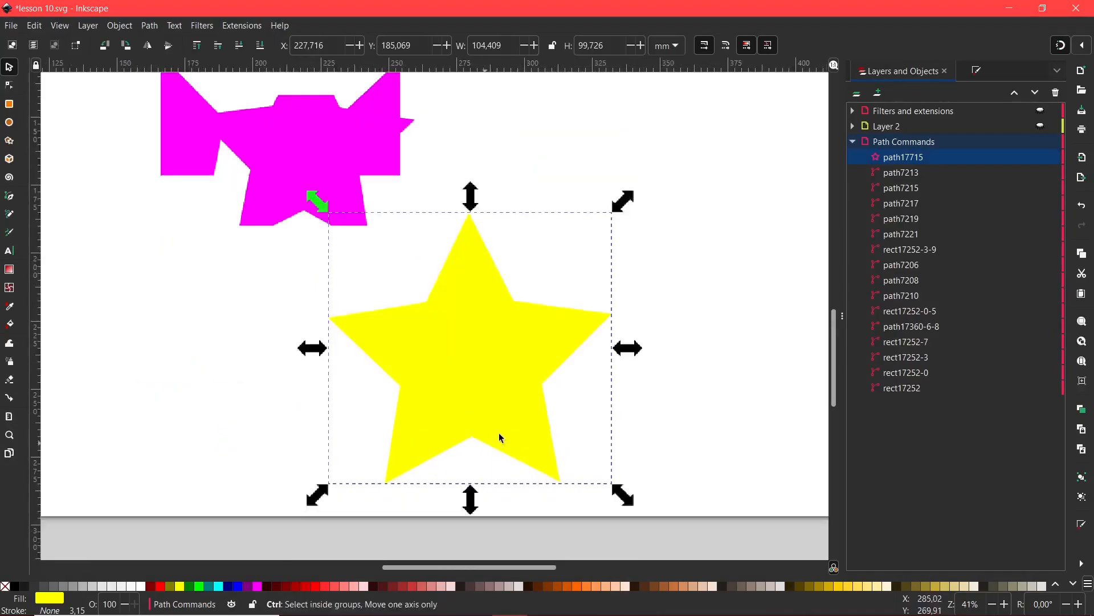
{"action": "left_click", "coordinate": [149, 25]}
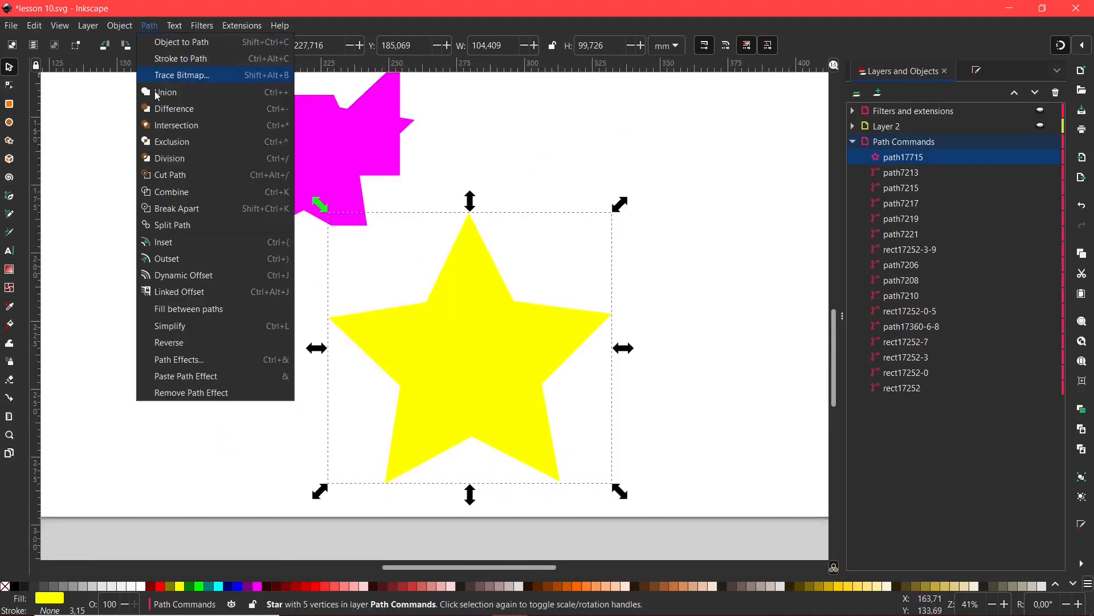
{"action": "left_click", "coordinate": [165, 243]}
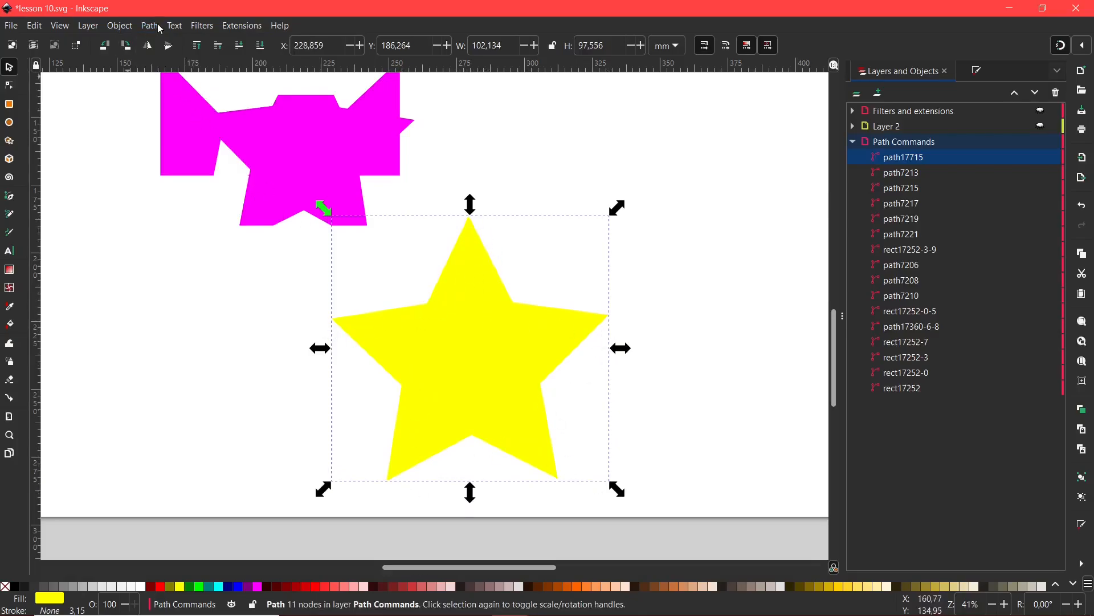
{"action": "left_click", "coordinate": [119, 26]}
{"action": "left_click", "coordinate": [119, 26]}
{"action": "left_click", "coordinate": [151, 26]}
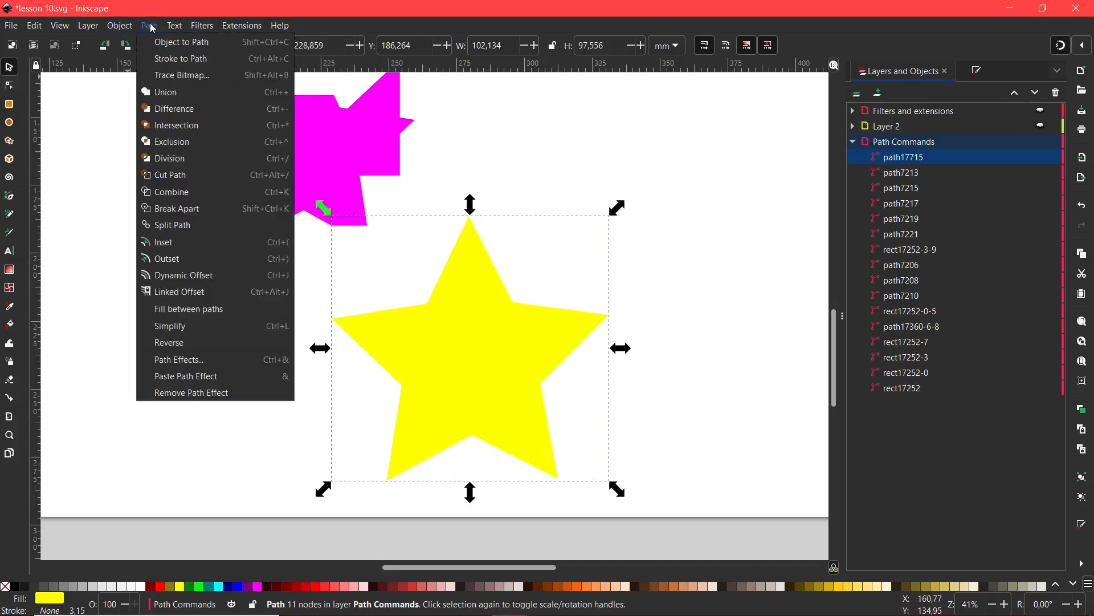
{"action": "left_click", "coordinate": [168, 243]}
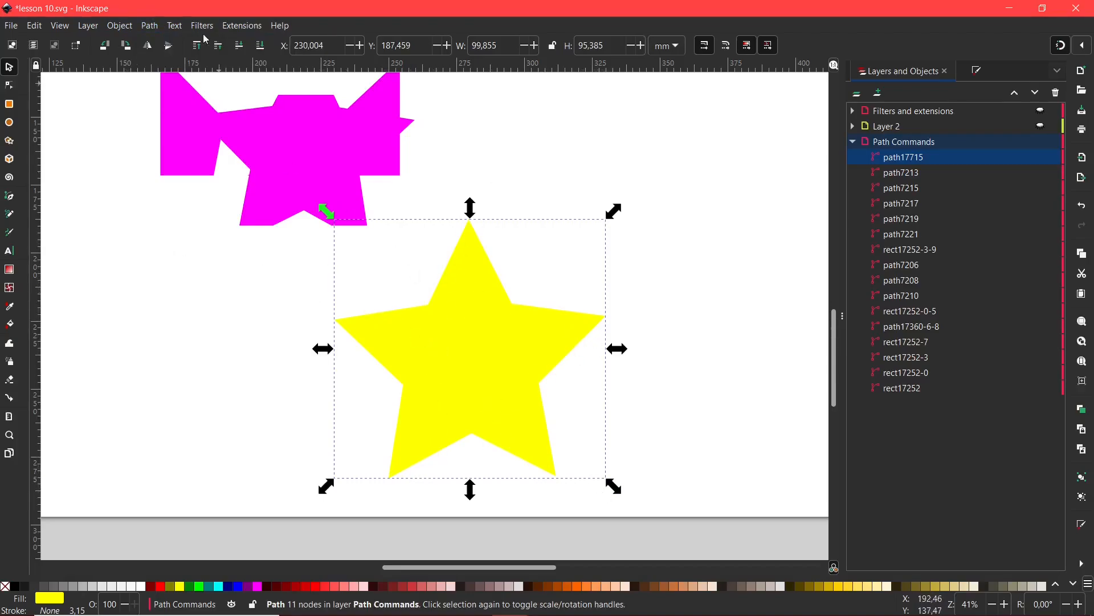
Enlarge the yellow star by applying Outset twice
{"action": "left_click", "coordinate": [150, 26]}
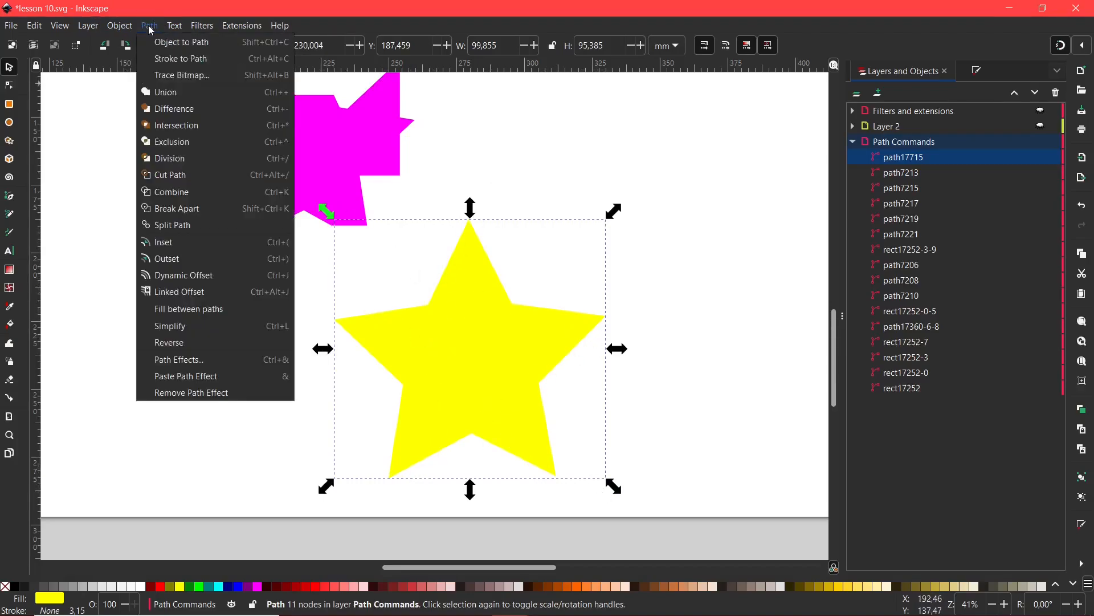
{"action": "left_click", "coordinate": [177, 264]}
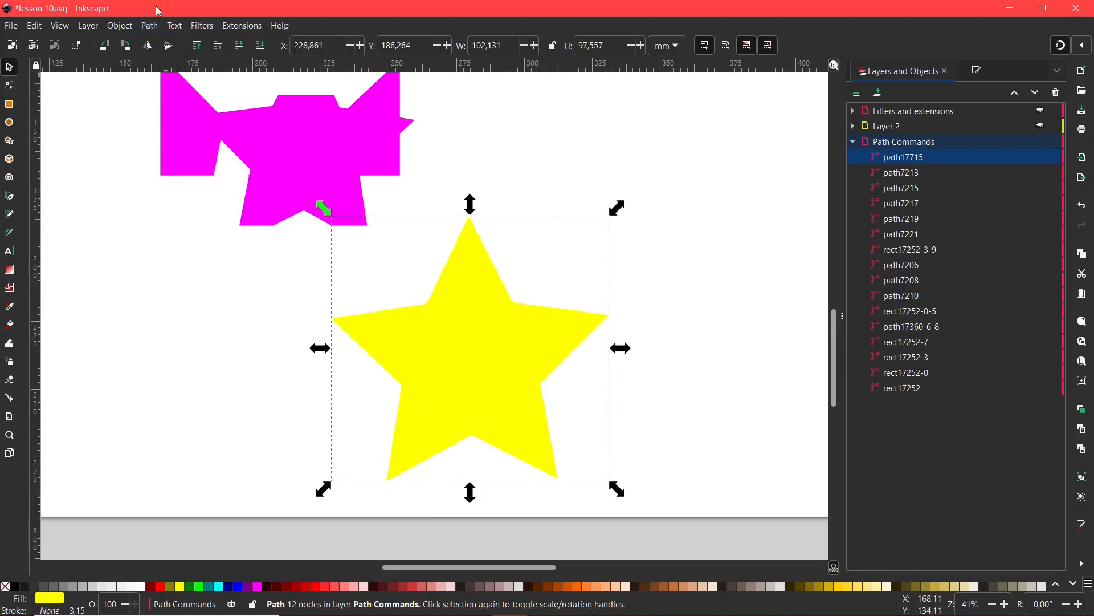
{"action": "left_click", "coordinate": [150, 26]}
{"action": "left_click", "coordinate": [177, 263]}
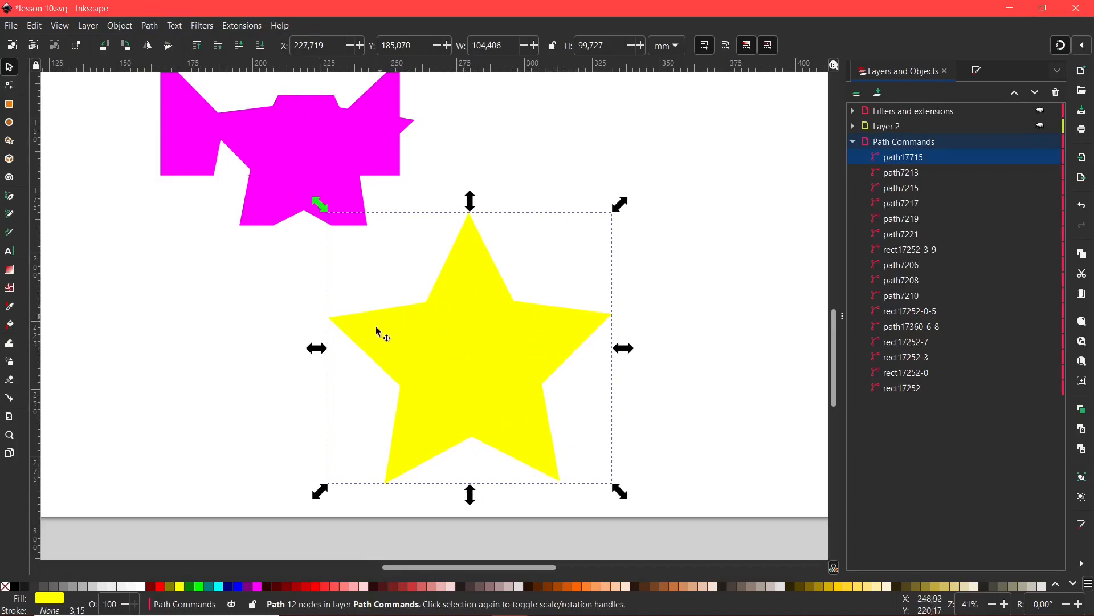
Apply Dynamic Offset to the yellow star and pull its offset handle inward to shrink the shape
{"action": "left_click", "coordinate": [149, 26]}
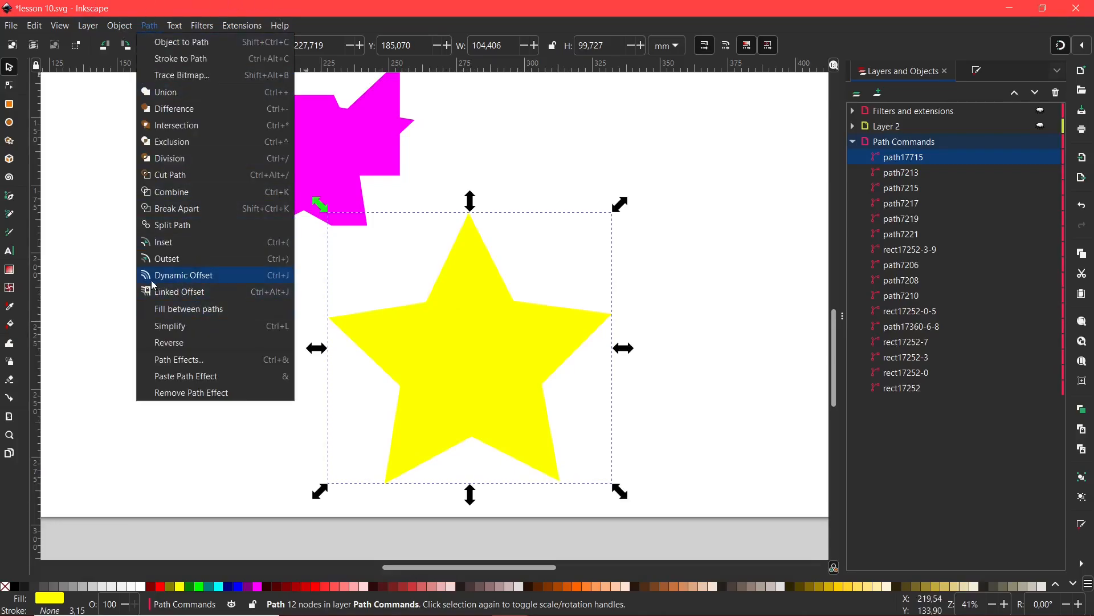
{"action": "left_click", "coordinate": [201, 276]}
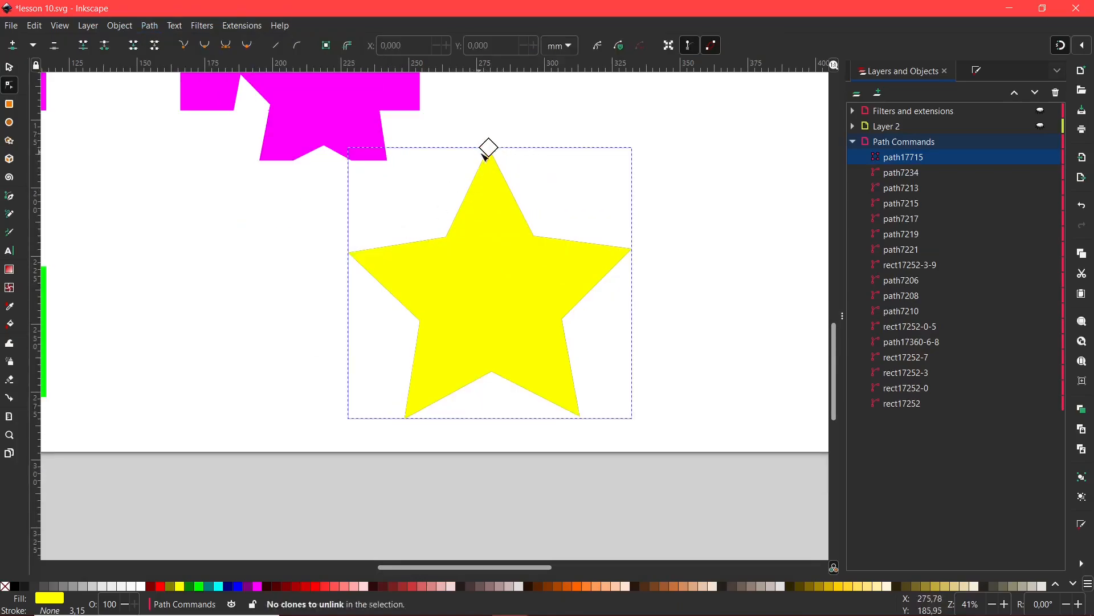
{"action": "left_click_drag", "start_coordinate": [490, 152], "coordinate": [487, 249]}
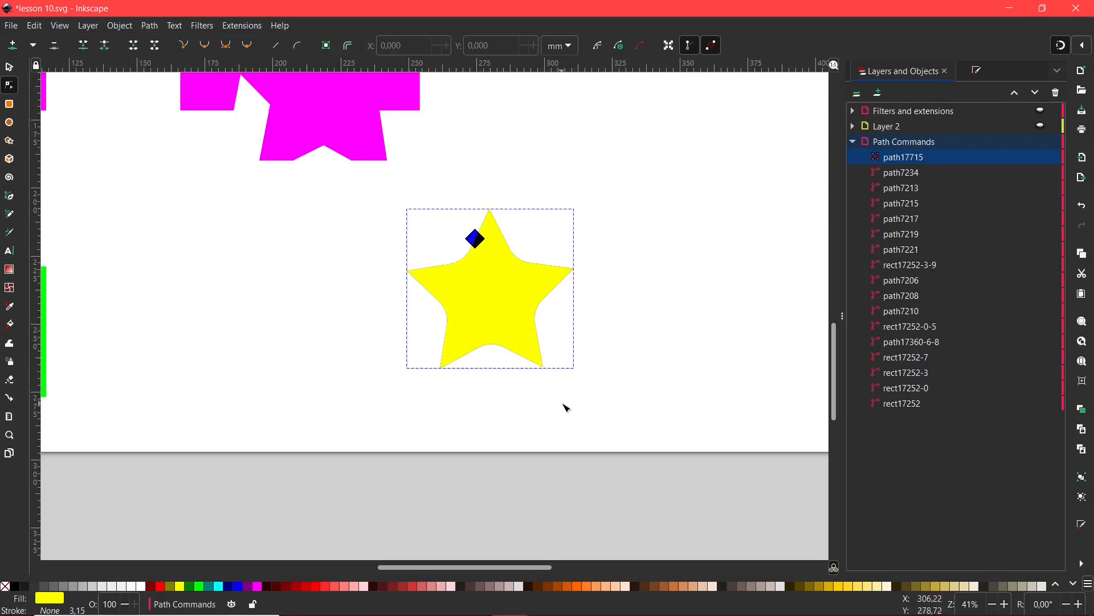
Try pulling the yellow star's dynamic offset handle outward and partly back, and undo the offset adjustments
{"action": "left_click_drag", "start_coordinate": [478, 238], "coordinate": [510, 111]}
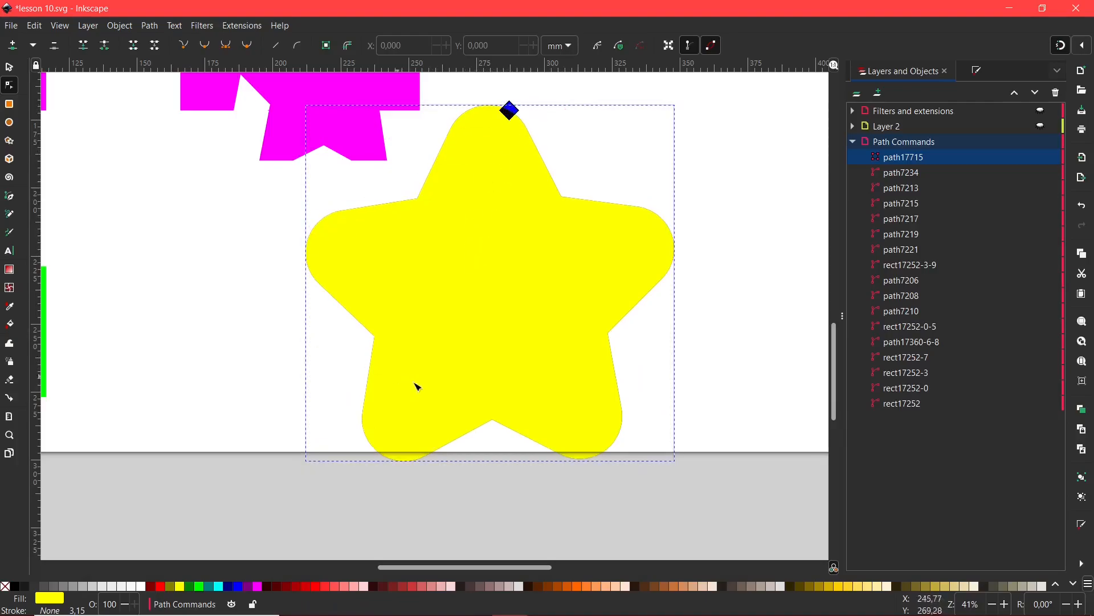
{"action": "left_click_drag", "start_coordinate": [509, 110], "coordinate": [506, 169]}
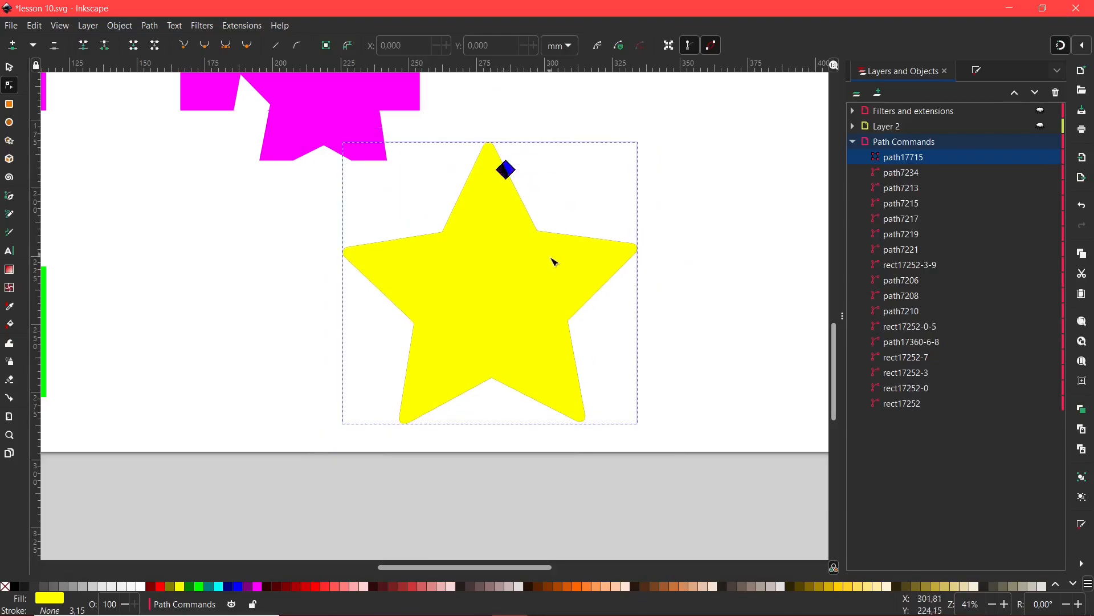
{"action": "key", "text": "ctrl+z"}
{"action": "key", "text": "ctrl+z"}
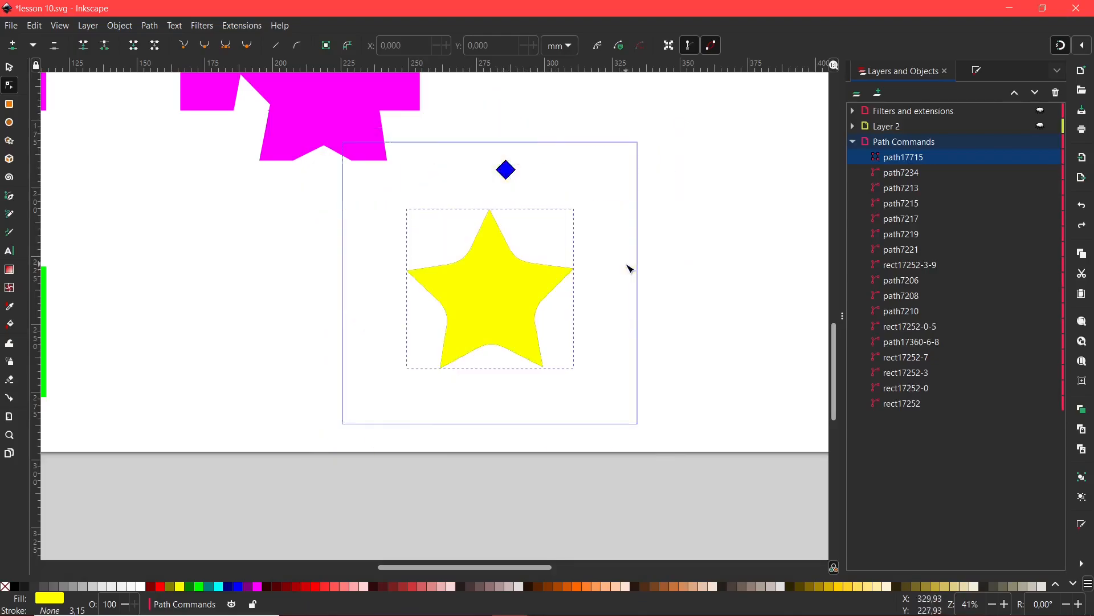
{"action": "key", "text": "ctrl+z"}
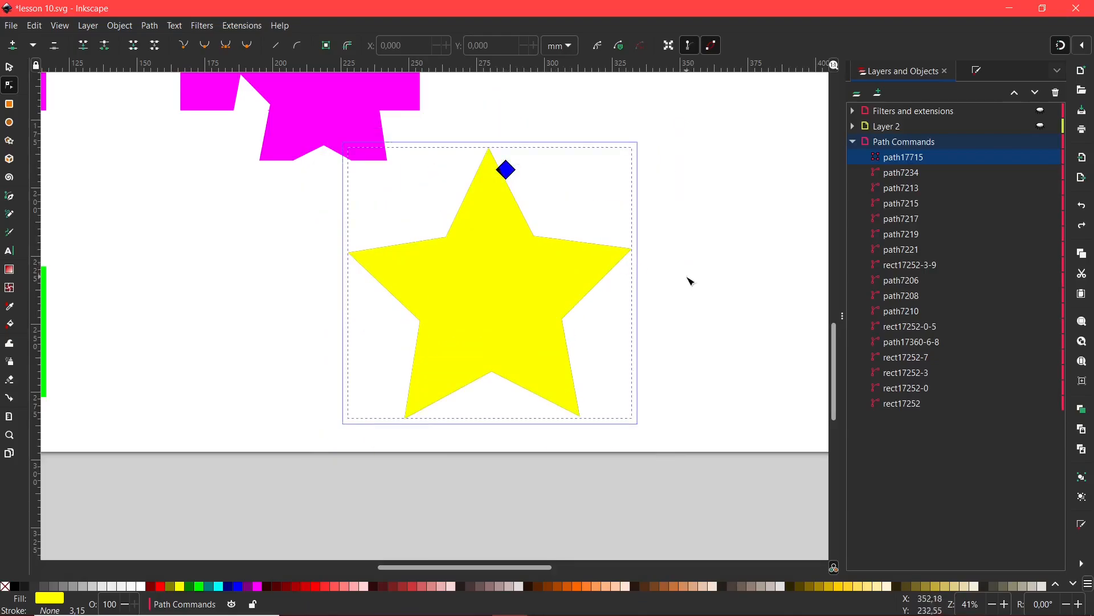
Reselect the yellow star and create a linked offset from it
{"action": "key", "text": "Escape"}
{"action": "left_click", "coordinate": [543, 317]}
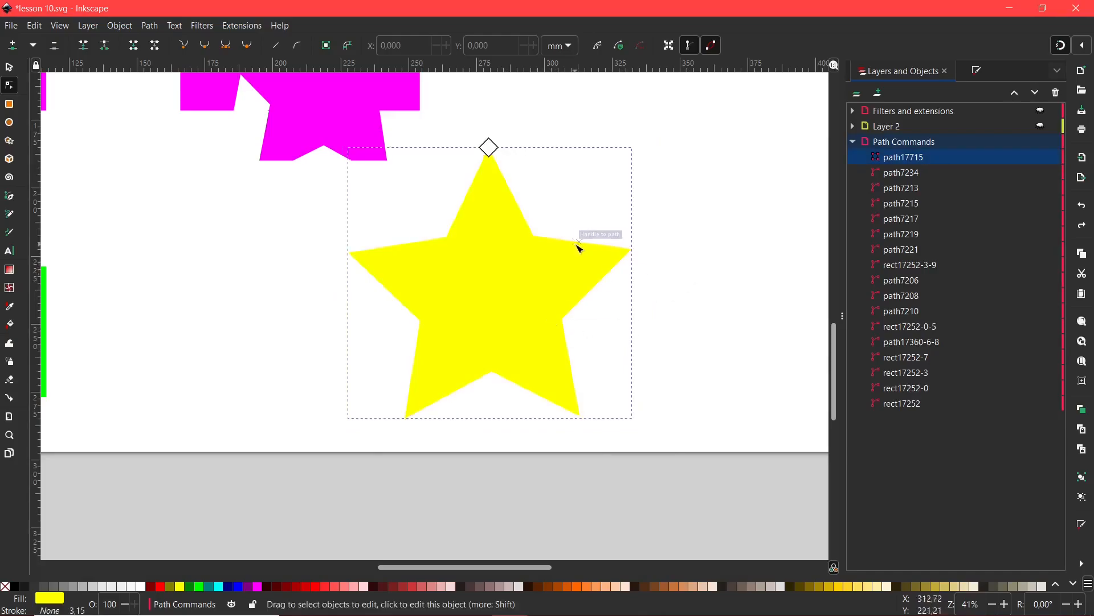
{"action": "left_click", "coordinate": [150, 26]}
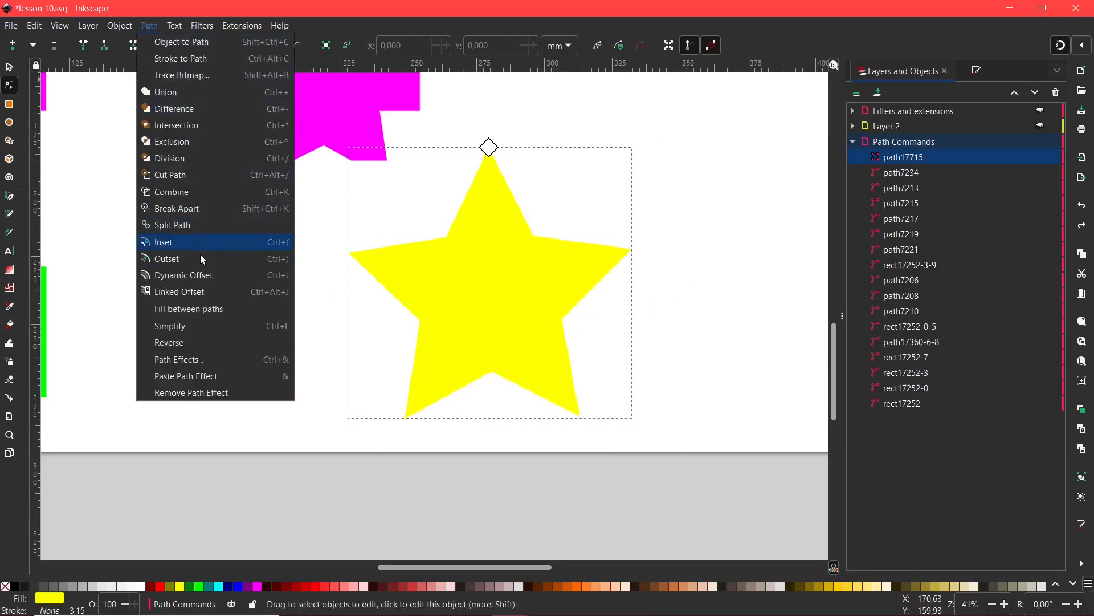
{"action": "left_click", "coordinate": [186, 295]}
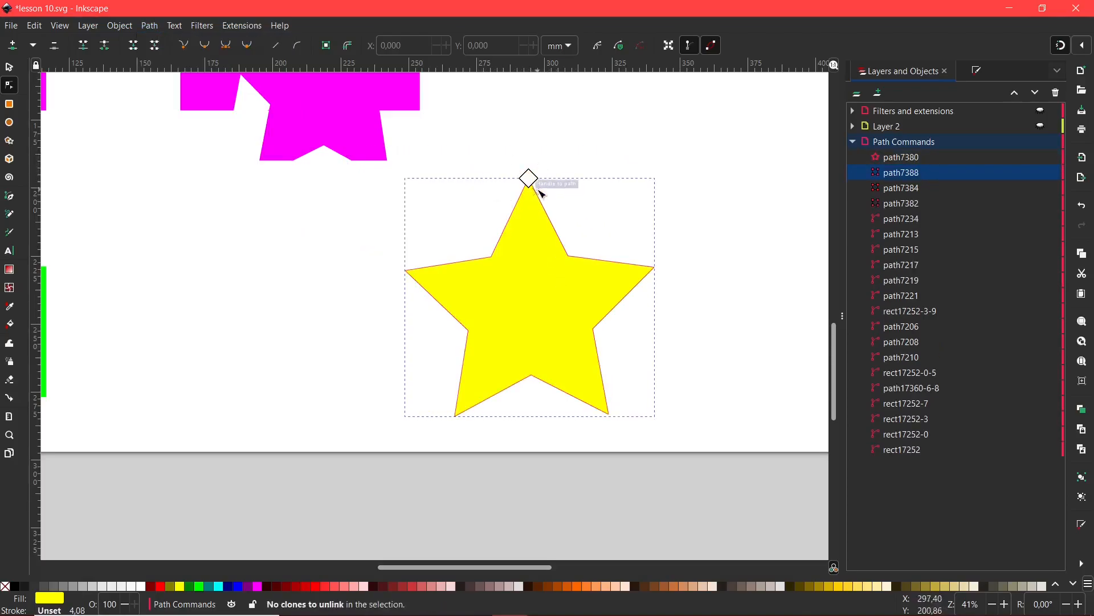
Pull the linked offset outward around the yellow star, fill it with #2B0000, and adjust it to a thin border
{"action": "left_click_drag", "start_coordinate": [530, 178], "coordinate": [527, 160]}
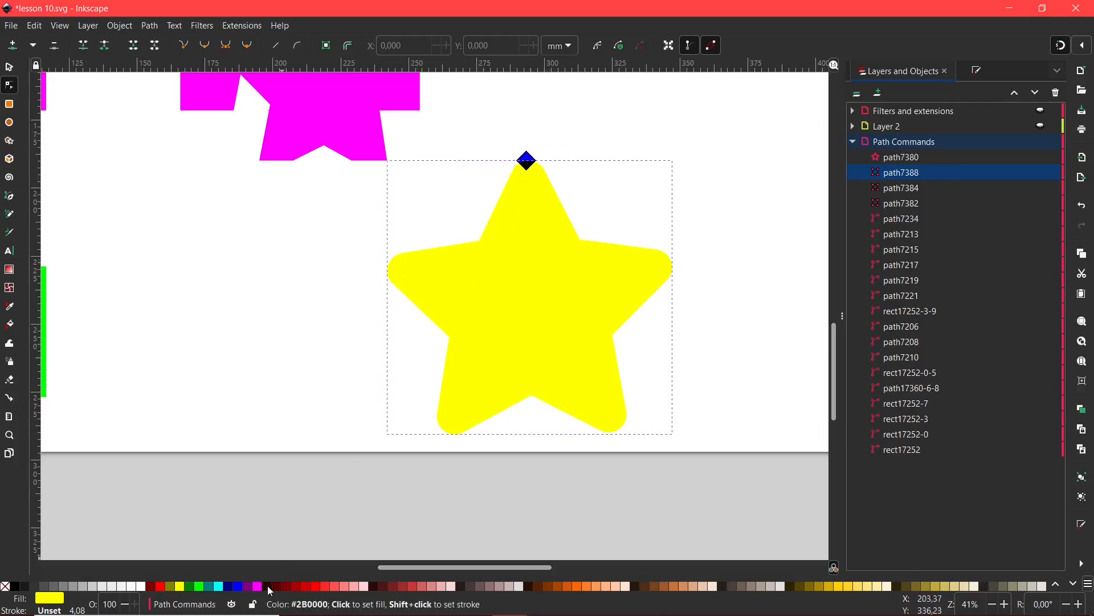
{"action": "left_click", "coordinate": [270, 587]}
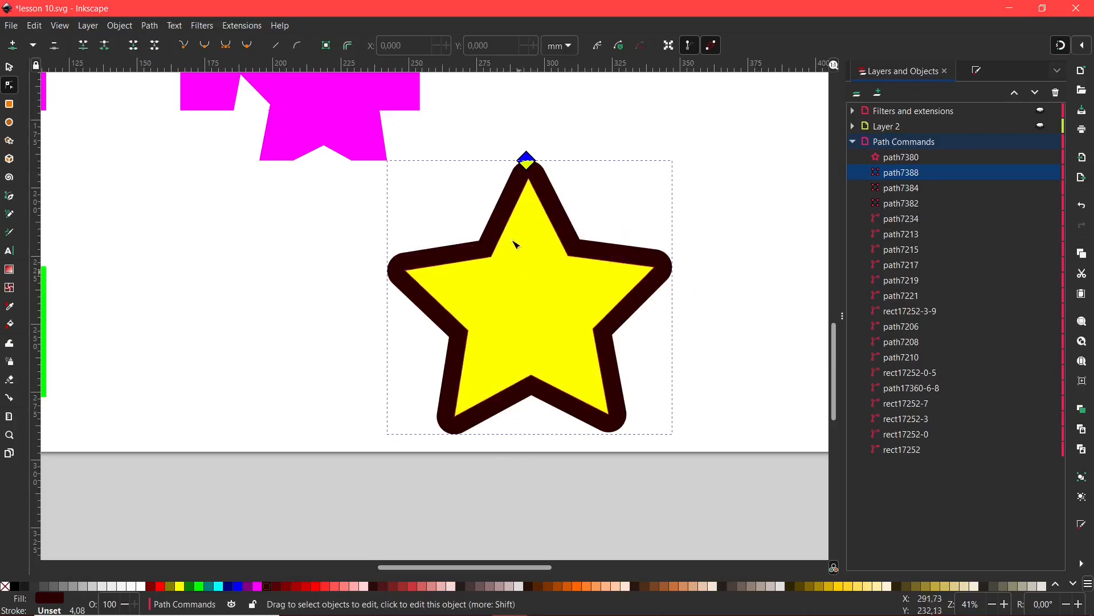
{"action": "left_click_drag", "start_coordinate": [529, 161], "coordinate": [535, 122]}
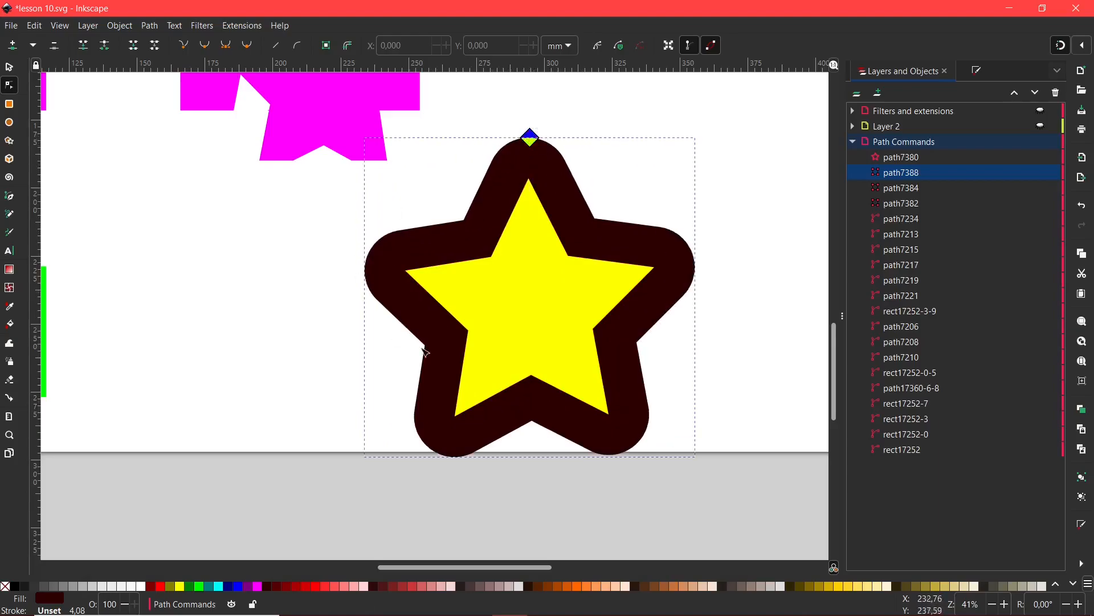
{"action": "left_click_drag", "start_coordinate": [530, 136], "coordinate": [532, 167]}
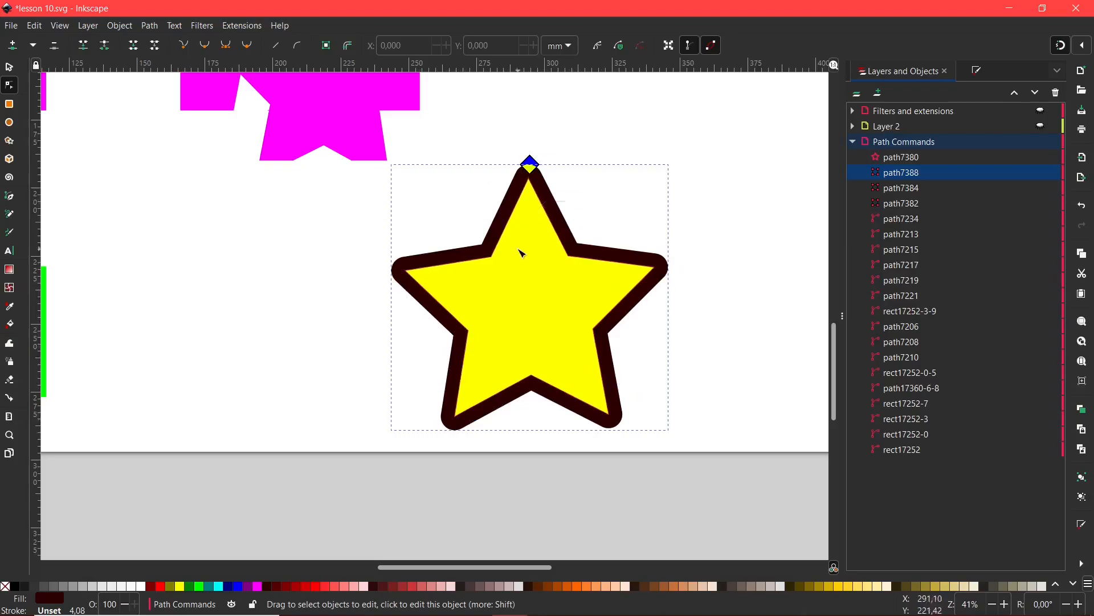
Move the original yellow star up and to the right, away from its dark linked offset, and select the offset
{"action": "left_click", "coordinate": [533, 282]}
{"action": "key", "text": "Escape"}
{"action": "left_click", "coordinate": [530, 300]}
{"action": "left_click", "coordinate": [10, 67]}
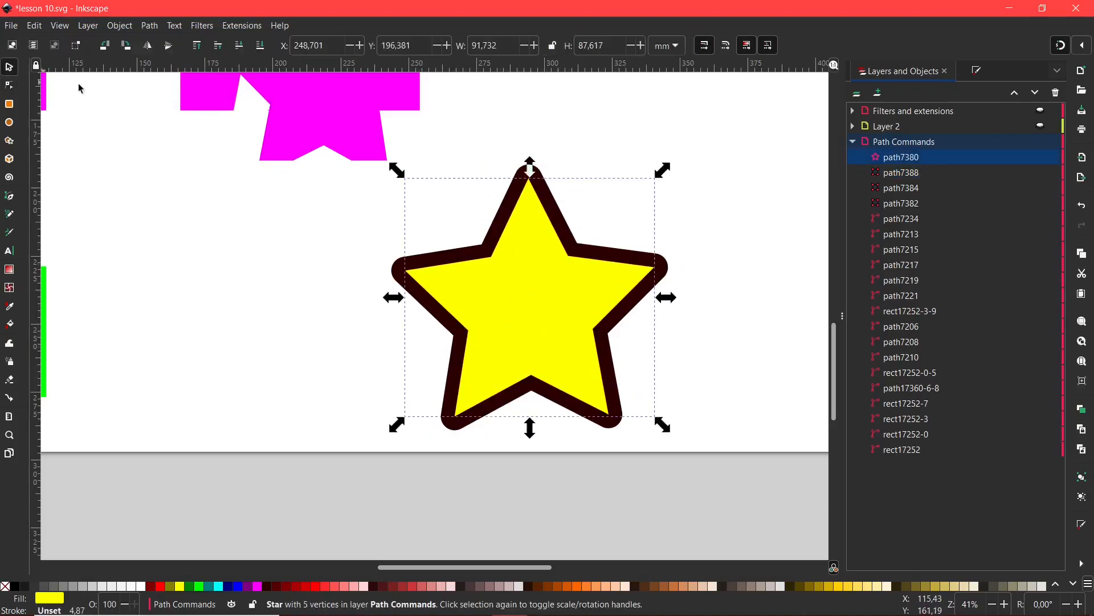
{"action": "left_click_drag", "start_coordinate": [512, 297], "coordinate": [617, 269]}
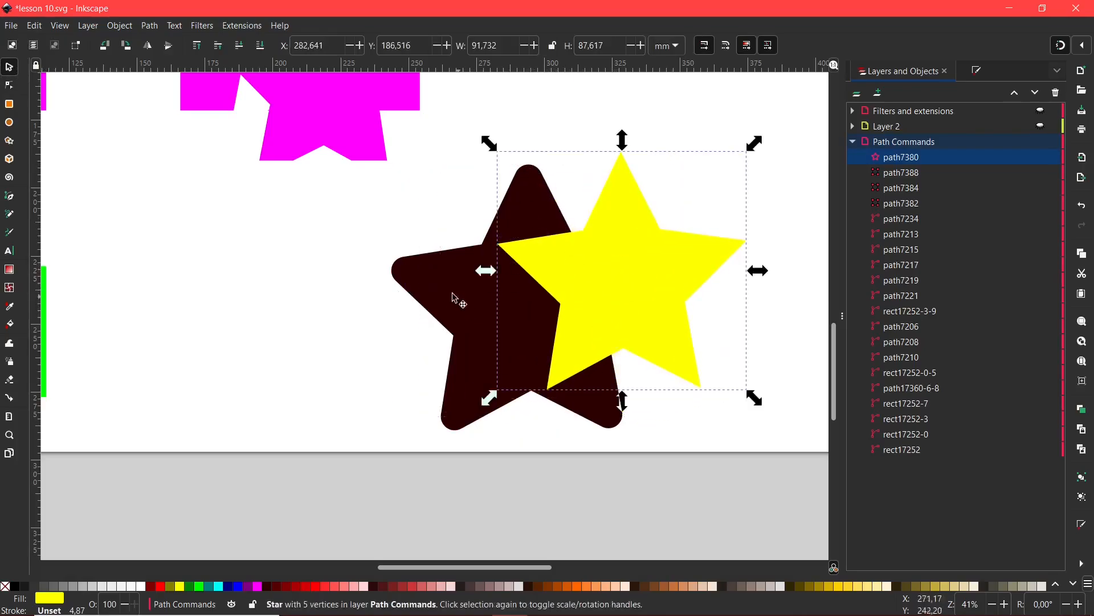
{"action": "left_click", "coordinate": [433, 294]}
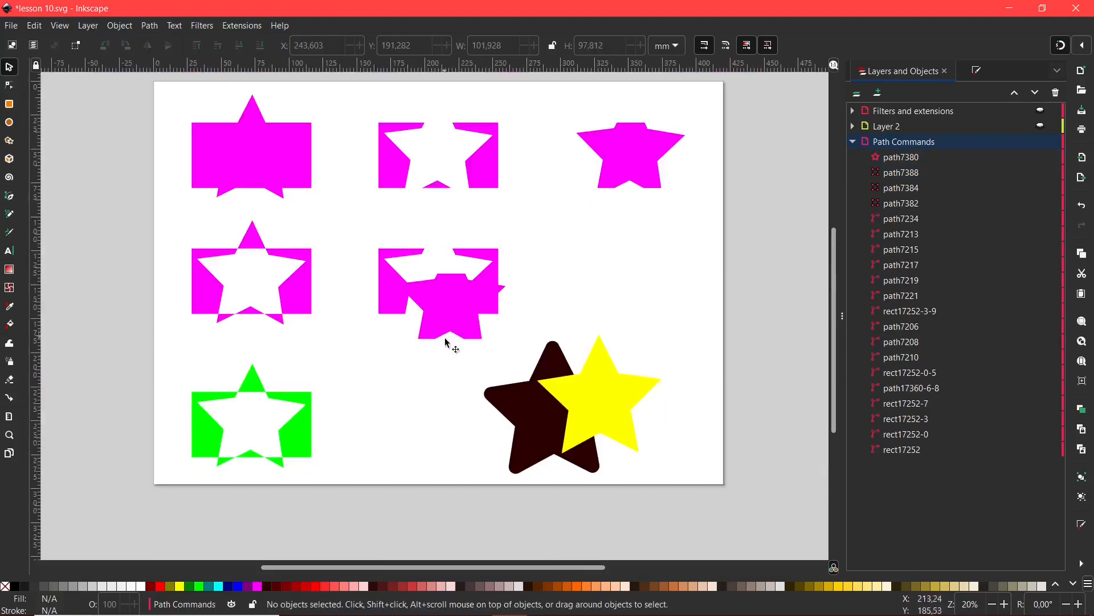
Collapse the Path Commands layer and hide it
{"action": "left_click_drag", "start_coordinate": [445, 337], "coordinate": [472, 368]}
{"action": "left_click_drag", "start_coordinate": [659, 316], "coordinate": [648, 310]}
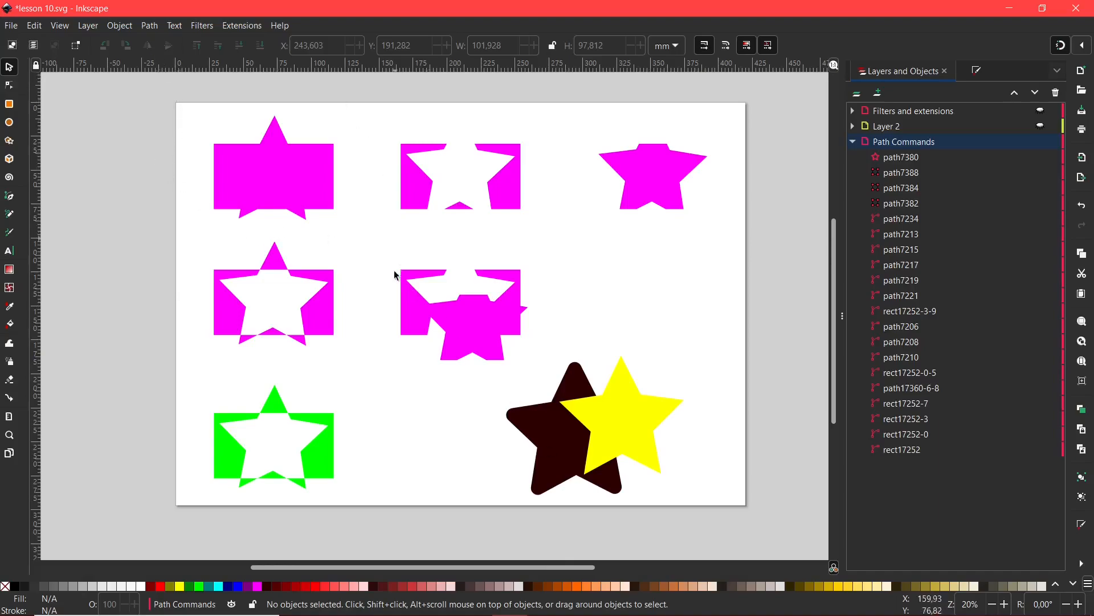
{"action": "left_click", "coordinate": [853, 142]}
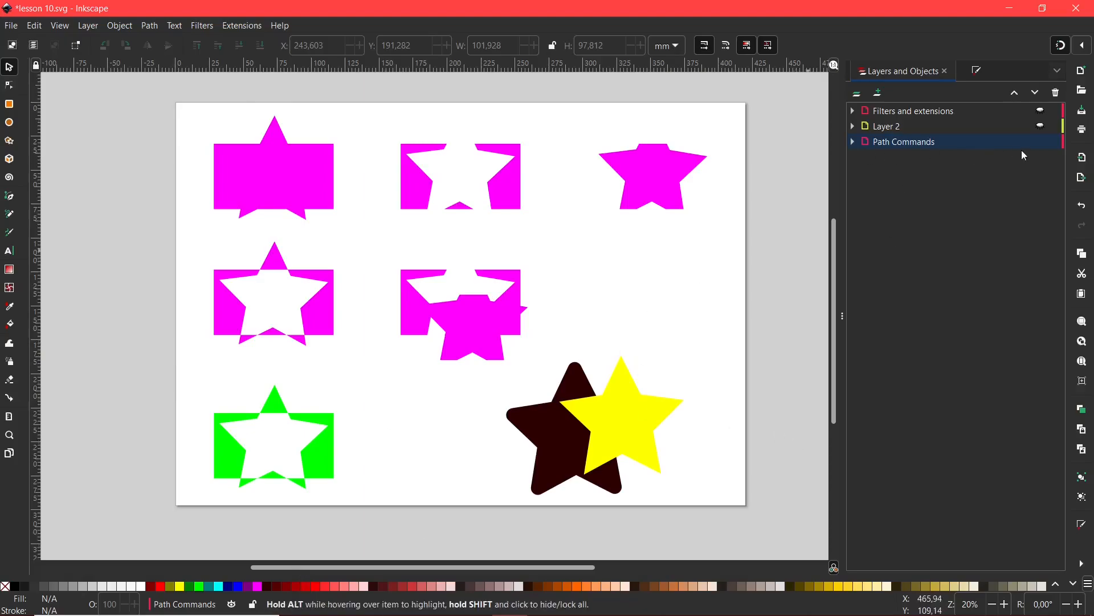
{"action": "left_click", "coordinate": [1041, 142]}
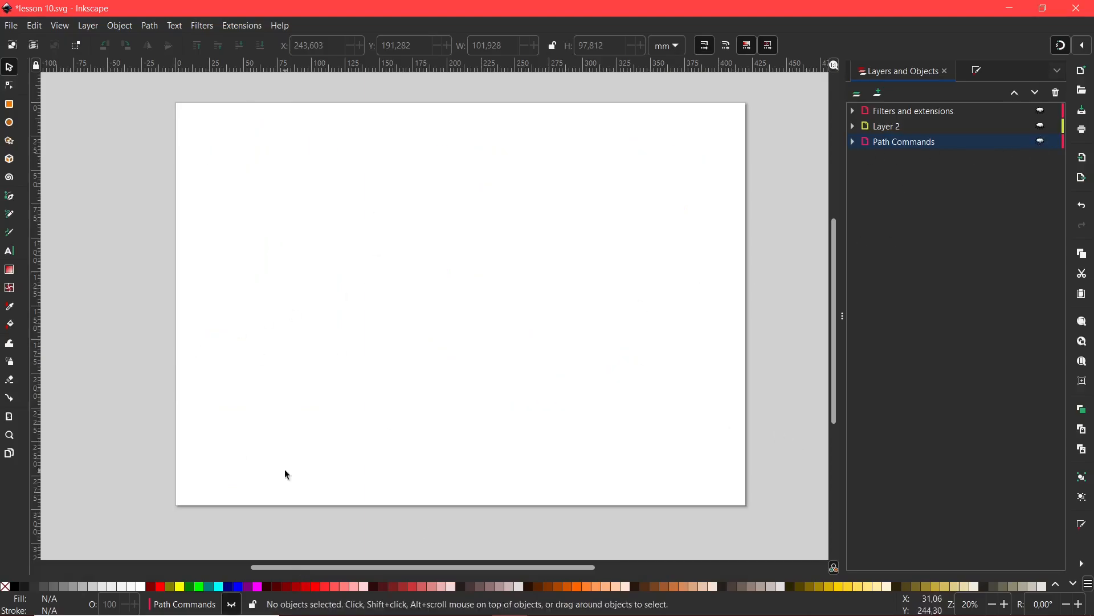
Add a new layer named Layer 1 above the Filters and extensions layer
{"action": "left_click", "coordinate": [902, 111]}
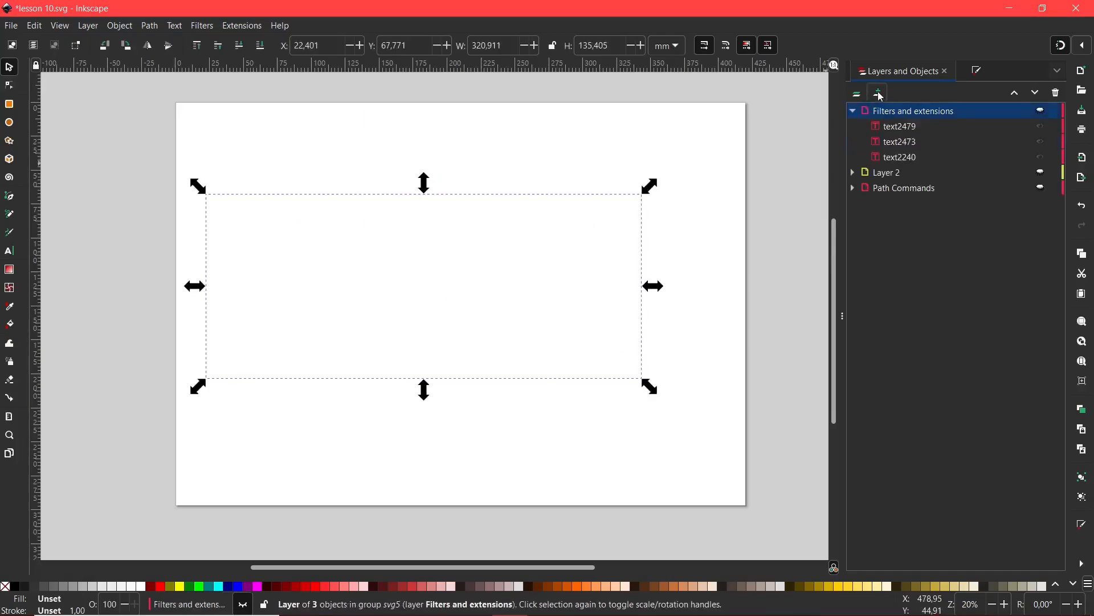
{"action": "left_click", "coordinate": [853, 110]}
{"action": "left_click", "coordinate": [880, 93]}
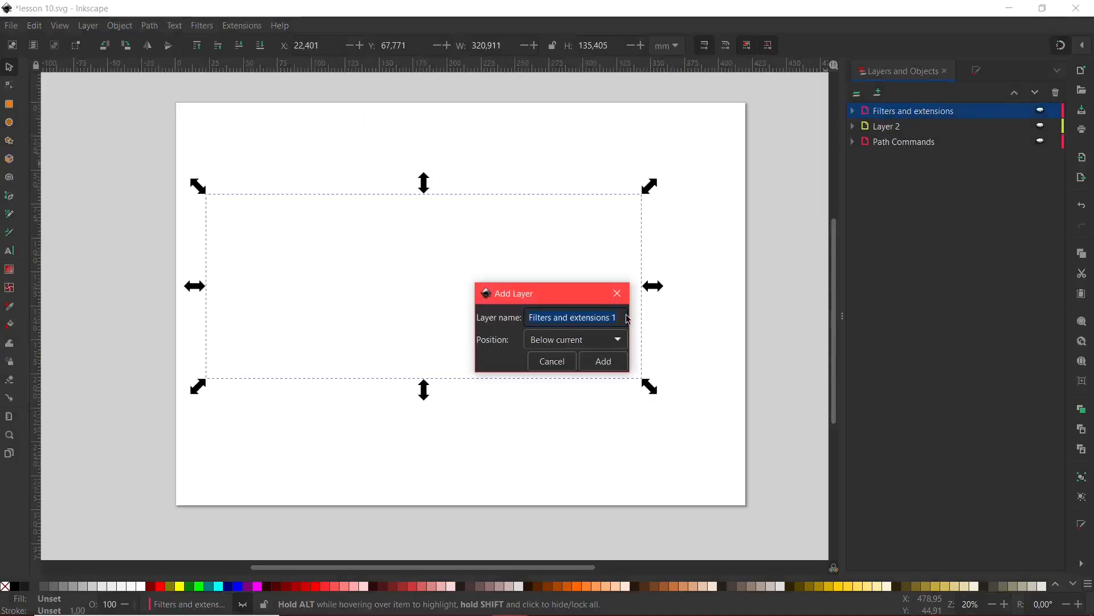
{"action": "type", "text": "Layer 1"}
{"action": "key", "text": "Return"}
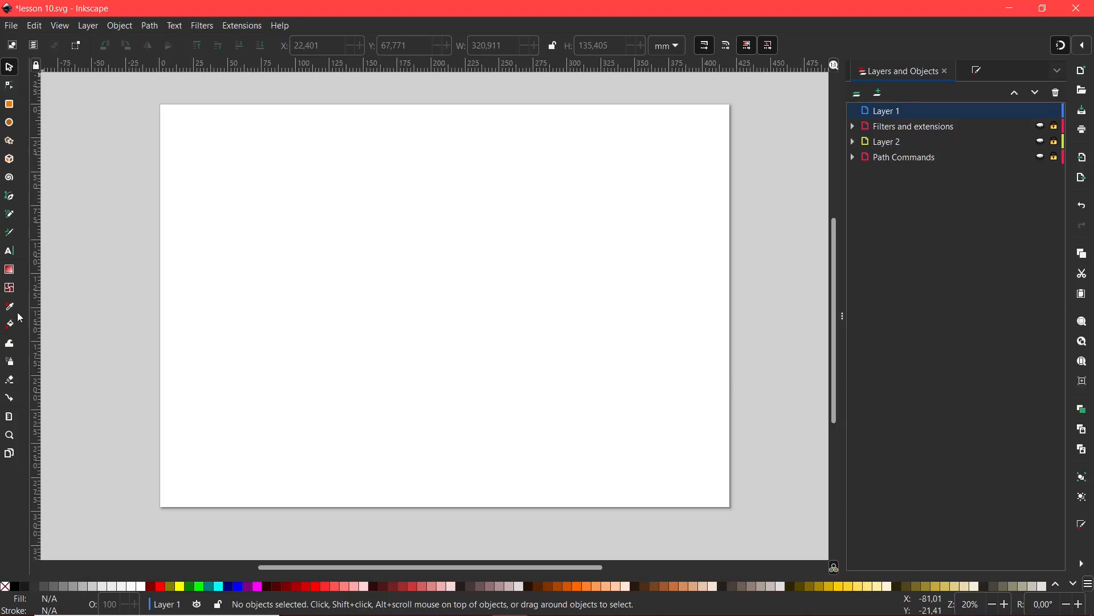
Draw a 3D box just right of the page centre, above the middle of the page
{"action": "left_click", "coordinate": [9, 160]}
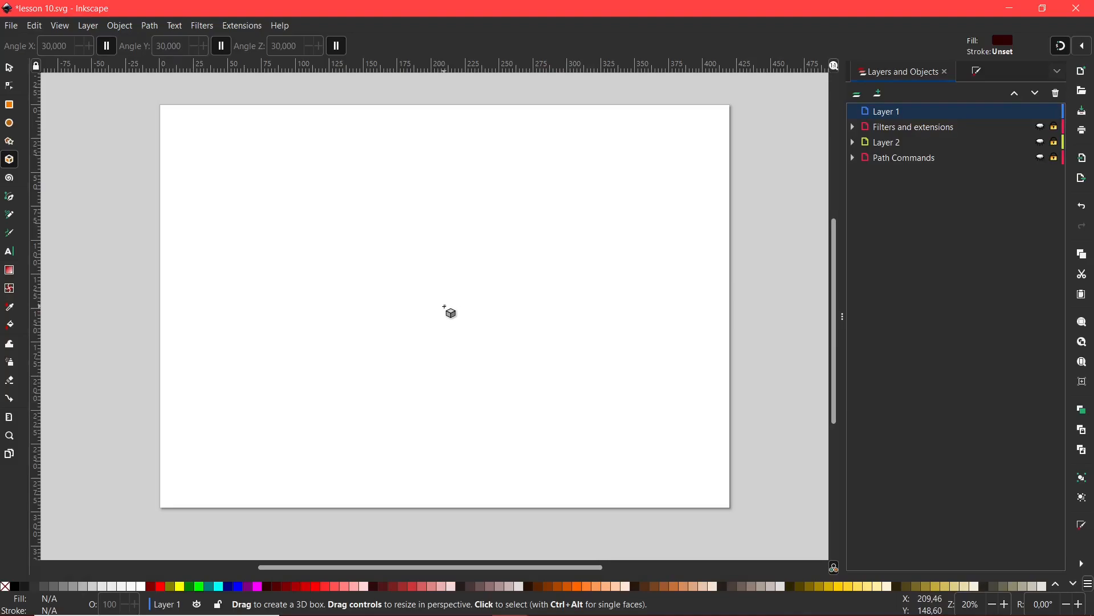
{"action": "left_click_drag", "start_coordinate": [445, 306], "coordinate": [513, 206]}
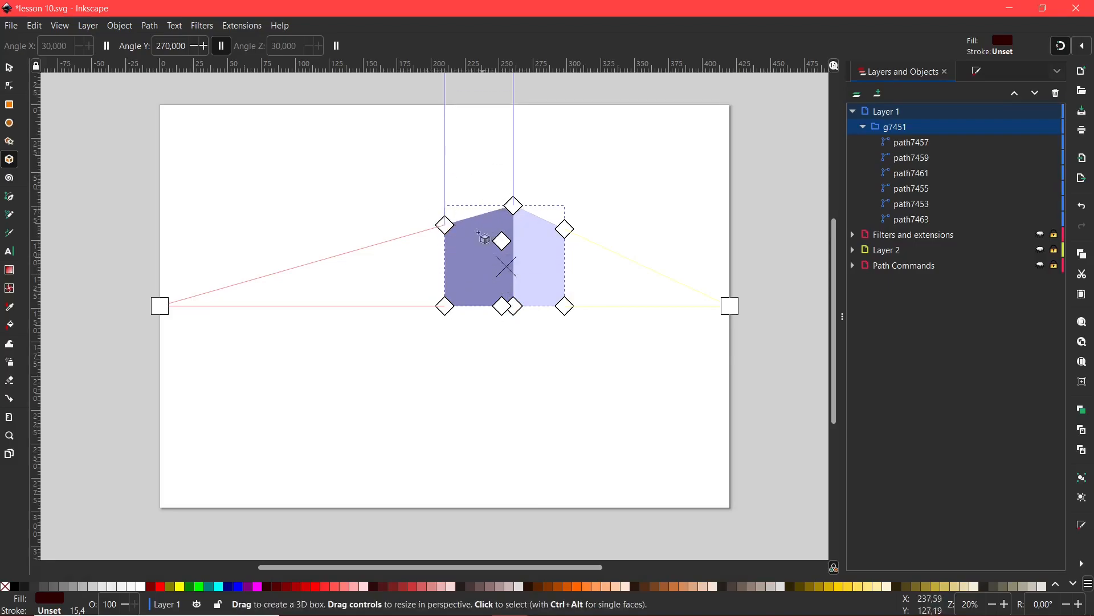
{"action": "left_click_drag", "start_coordinate": [473, 266], "coordinate": [475, 337]}
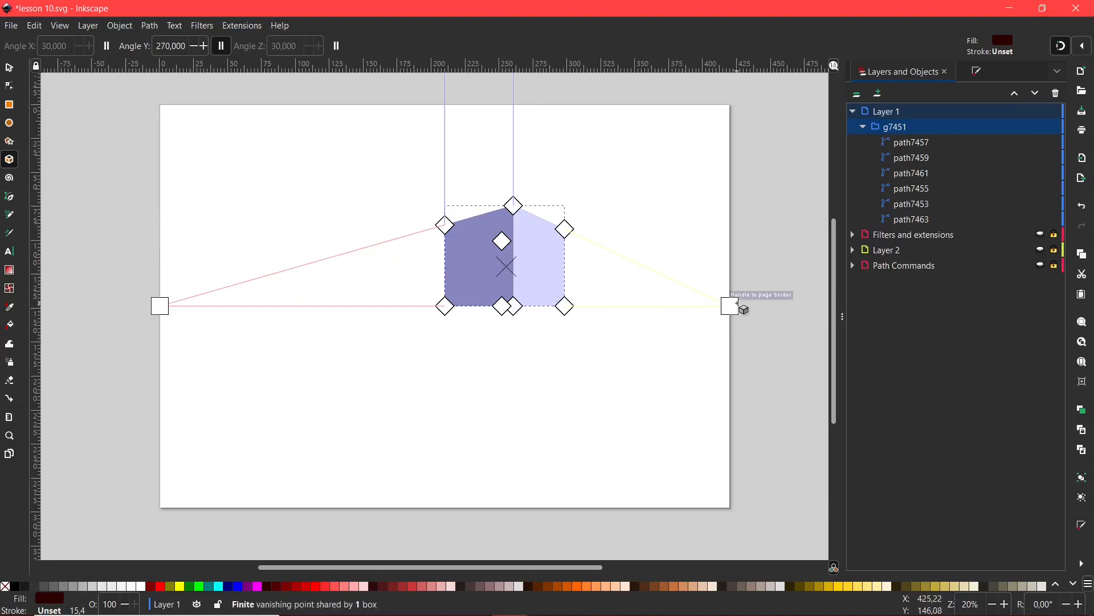
Change the box's perspective by moving its right vanishing point down and its left one outward and down
{"action": "left_click_drag", "start_coordinate": [736, 304], "coordinate": [690, 376]}
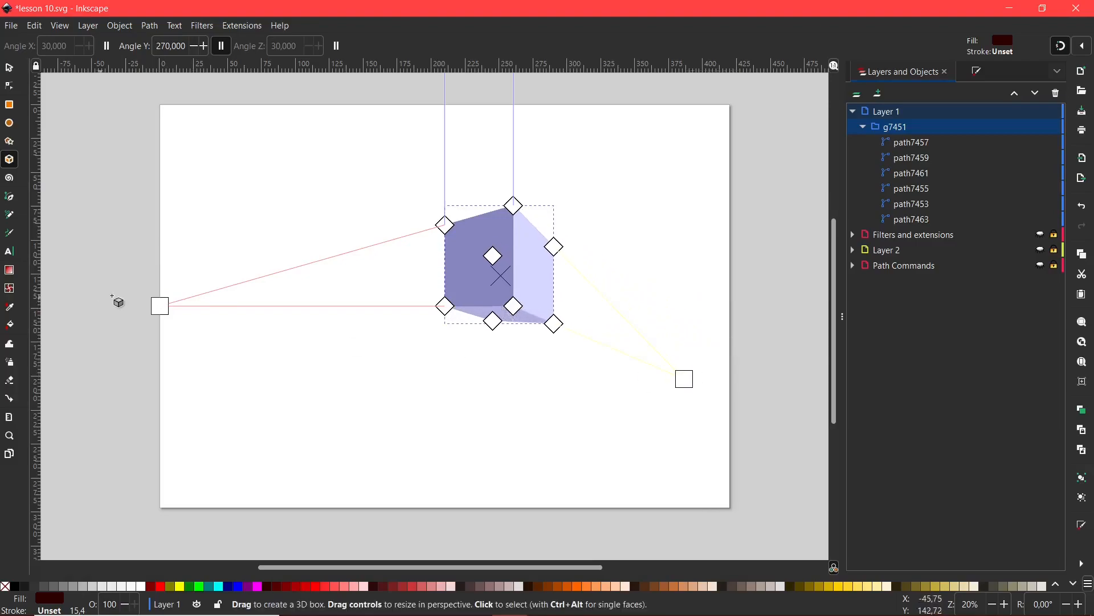
{"action": "left_click_drag", "start_coordinate": [162, 306], "coordinate": [101, 348]}
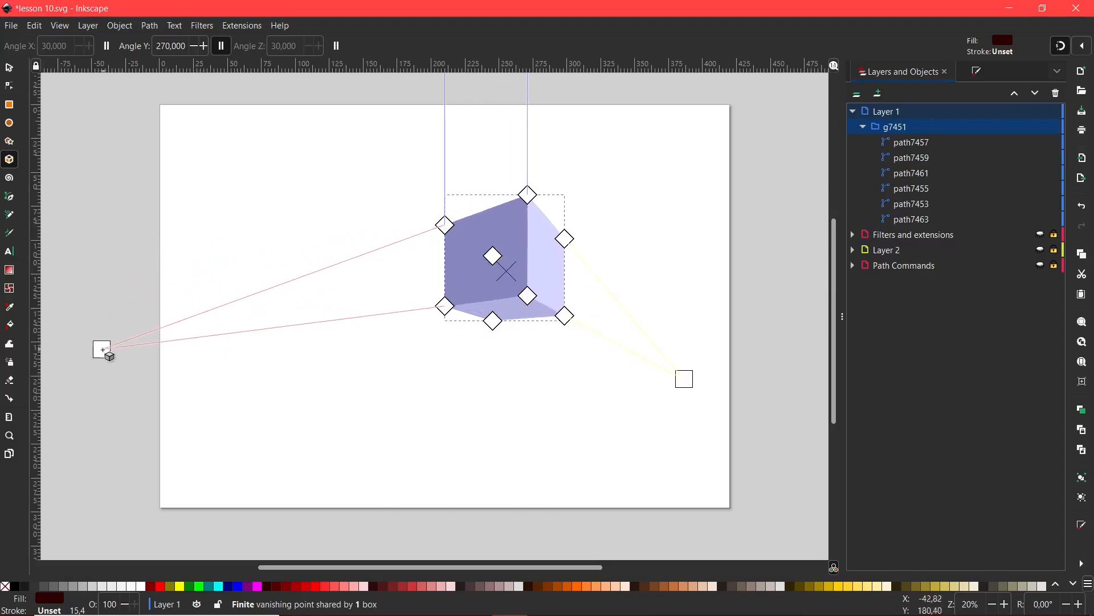
{"action": "left_click_drag", "start_coordinate": [690, 380], "coordinate": [704, 314]}
{"action": "mouse_move", "coordinate": [714, 408]}
{"action": "left_mouse_down"}
{"action": "mouse_move", "coordinate": [684, 464]}
{"action": "mouse_move", "coordinate": [718, 398]}
{"action": "mouse_move", "coordinate": [699, 412]}
{"action": "left_mouse_up"}
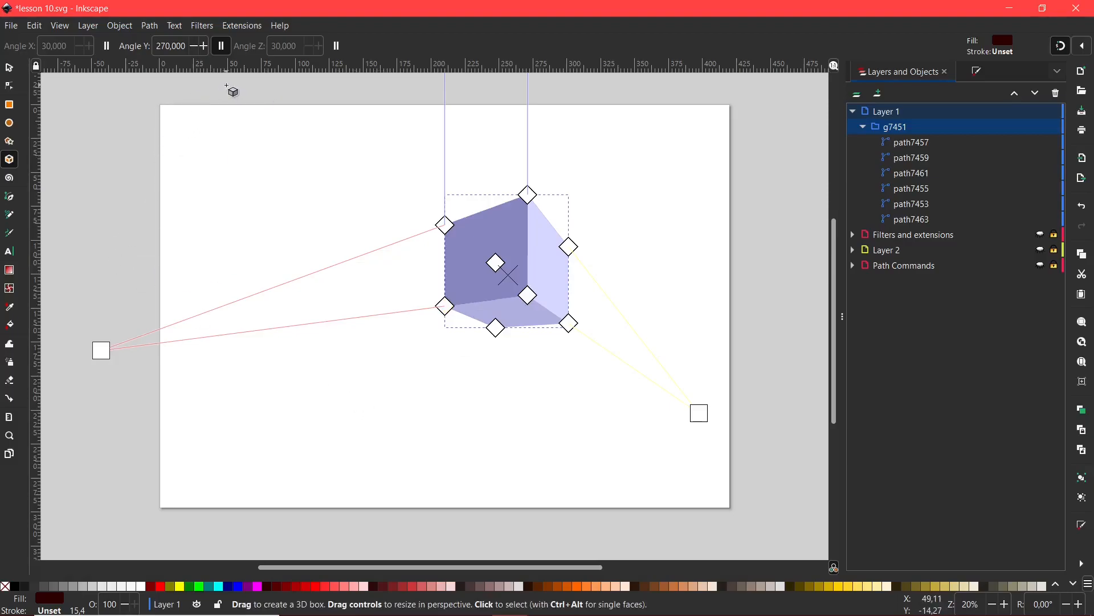
Make the box's Y-direction vanishing point finite and bring it into view above the page
{"action": "left_click", "coordinate": [223, 49]}
{"action": "left_click_drag", "start_coordinate": [574, 216], "coordinate": [559, 291]}
{"action": "scroll", "coordinate": [549, 275], "scroll_direction": "down", "scroll_amount": 1}
{"action": "scroll", "coordinate": [550, 275], "scroll_direction": "down", "scroll_amount": 1}
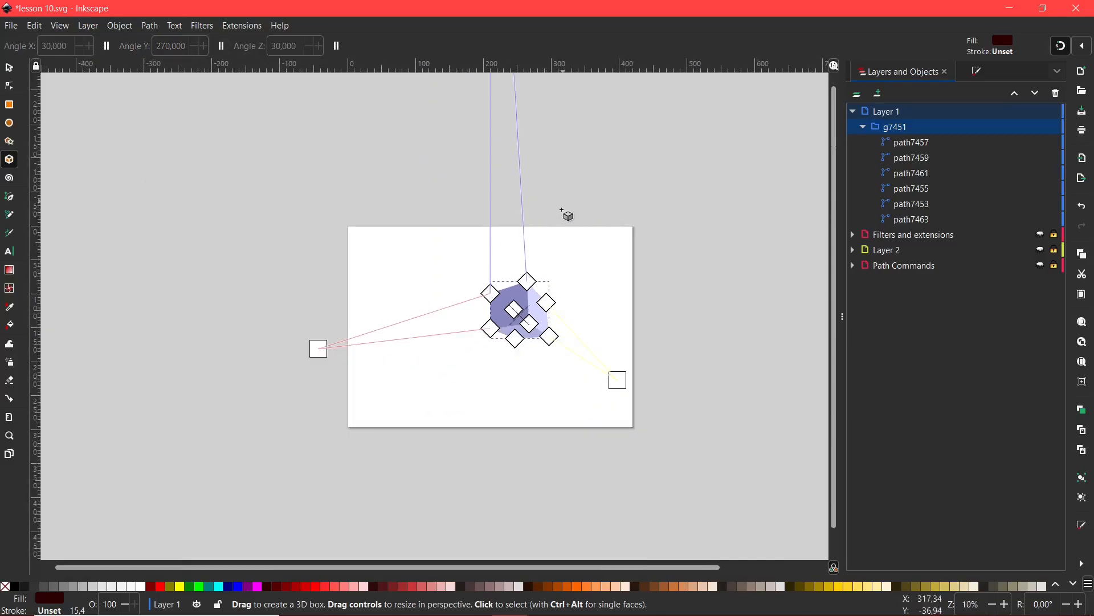
{"action": "left_click_drag", "start_coordinate": [566, 207], "coordinate": [530, 305]}
{"action": "scroll", "coordinate": [530, 306], "scroll_direction": "down", "scroll_amount": 1}
{"action": "scroll", "coordinate": [530, 305], "scroll_direction": "down", "scroll_amount": 2}
{"action": "left_click_drag", "start_coordinate": [562, 256], "coordinate": [543, 327]}
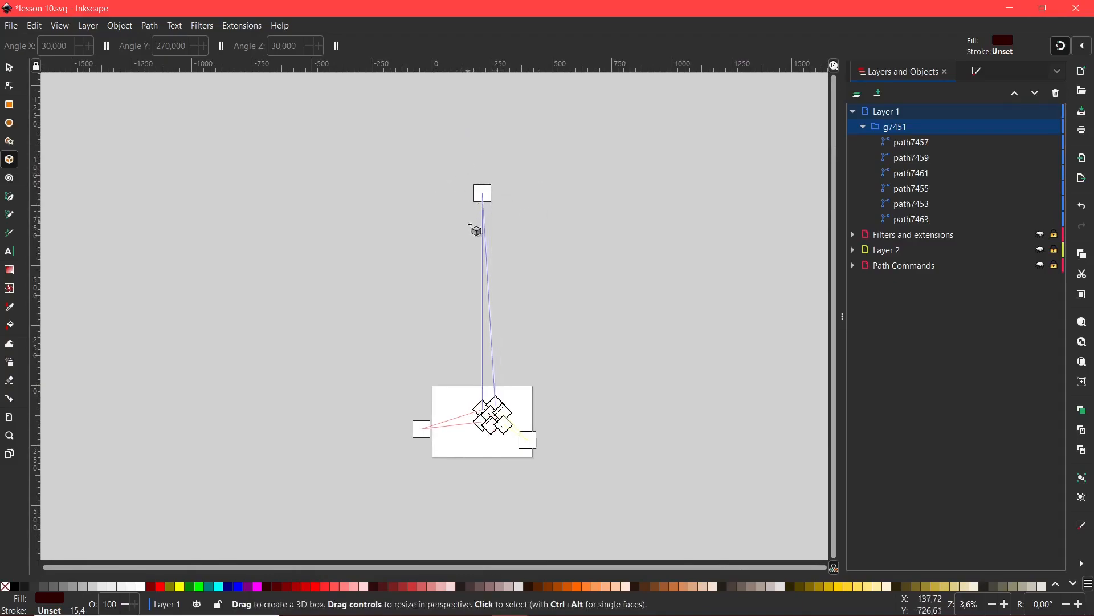
Bring the vertical vanishing point closer to the box, ending about 283 mm above the page's top edge
{"action": "left_click_drag", "start_coordinate": [483, 192], "coordinate": [556, 364]}
{"action": "scroll", "coordinate": [555, 362], "scroll_direction": "down", "scroll_amount": 2}
{"action": "scroll", "coordinate": [533, 377], "scroll_direction": "up", "scroll_amount": 3}
{"action": "scroll", "coordinate": [506, 377], "scroll_direction": "up", "scroll_amount": 5}
{"action": "scroll", "coordinate": [573, 361], "scroll_direction": "down", "scroll_amount": 5}
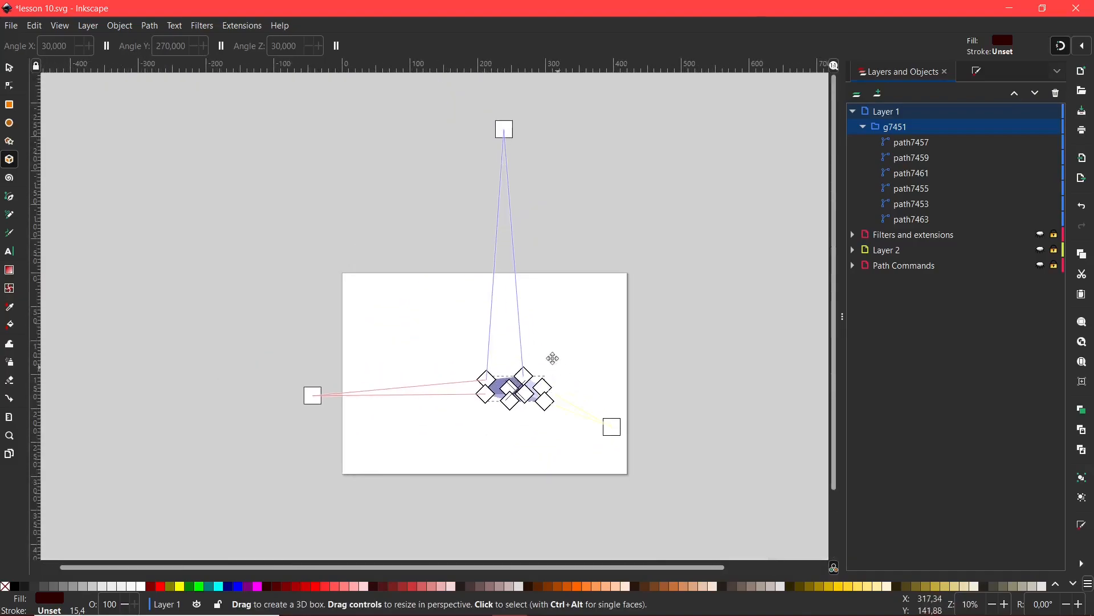
{"action": "left_click_drag", "start_coordinate": [505, 130], "coordinate": [496, 391]}
{"action": "left_click_drag", "start_coordinate": [495, 431], "coordinate": [472, 261]}
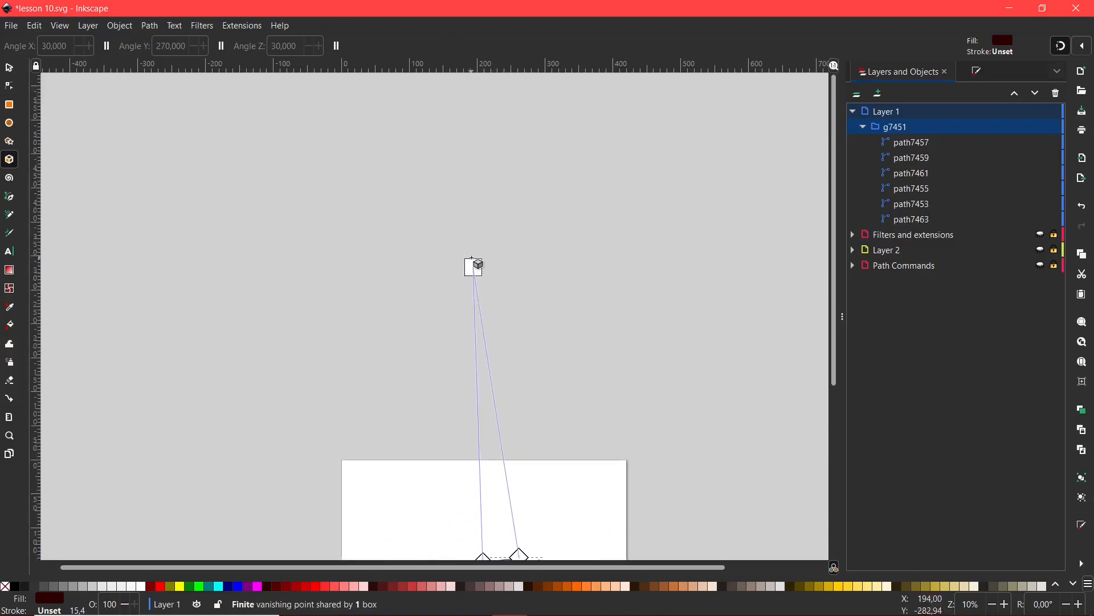
Move the box's left vanishing point inside the page and raise both side vanishing points to equal height above the box
{"action": "scroll", "coordinate": [623, 296], "scroll_direction": "down", "scroll_amount": 5}
{"action": "scroll", "coordinate": [550, 420], "scroll_direction": "up", "scroll_amount": 3}
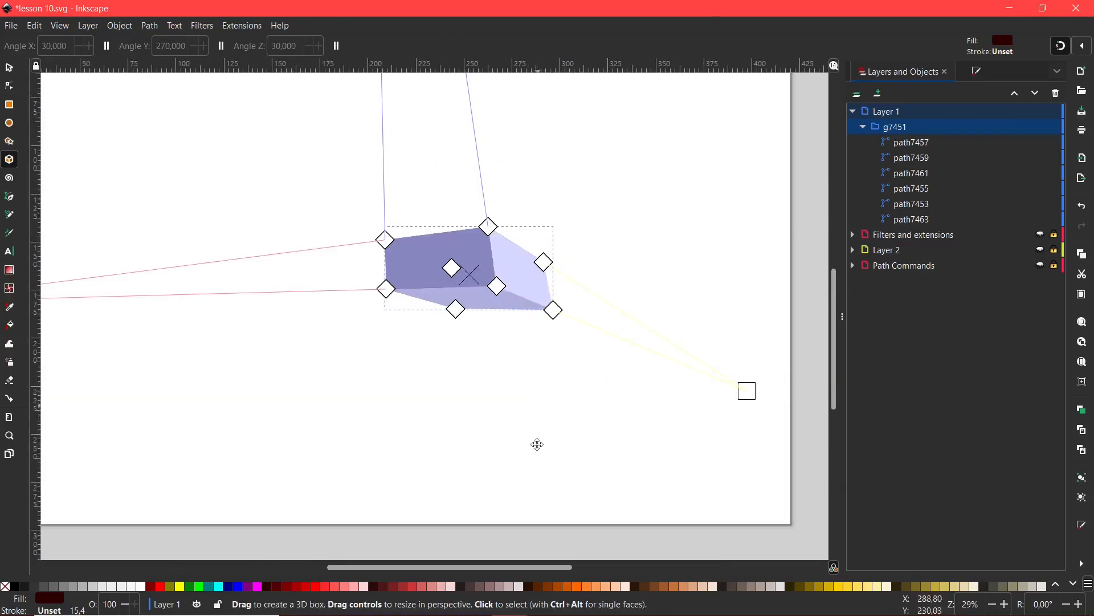
{"action": "scroll", "coordinate": [539, 412], "scroll_direction": "down", "scroll_amount": 1}
{"action": "left_click_drag", "start_coordinate": [687, 447], "coordinate": [680, 365]}
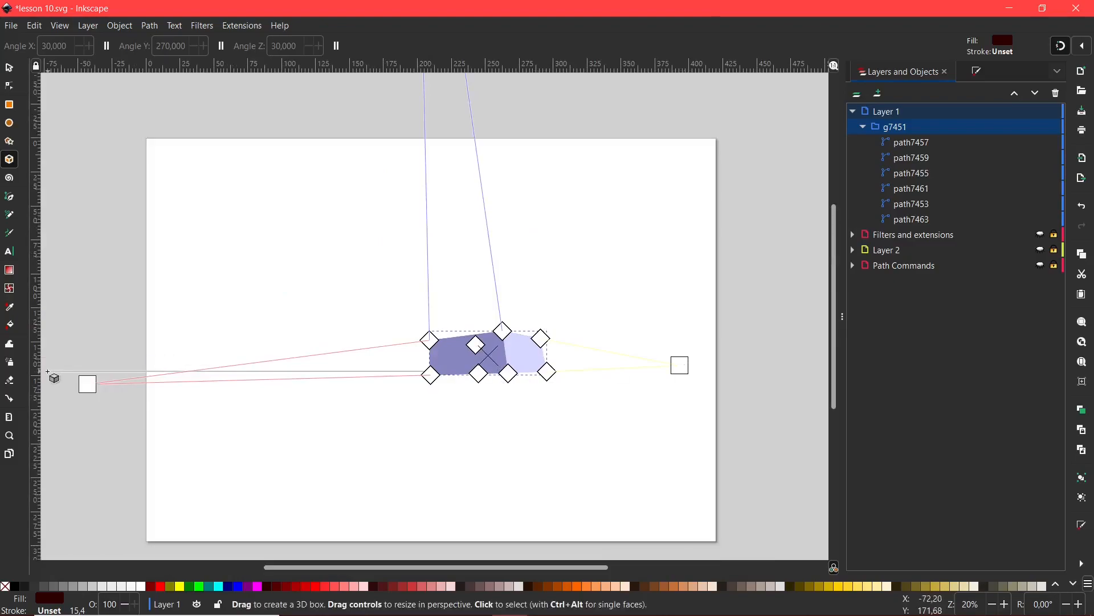
{"action": "left_click_drag", "start_coordinate": [86, 385], "coordinate": [198, 242]}
{"action": "left_click_drag", "start_coordinate": [684, 364], "coordinate": [683, 346]}
{"action": "left_click_drag", "start_coordinate": [682, 302], "coordinate": [692, 242]}
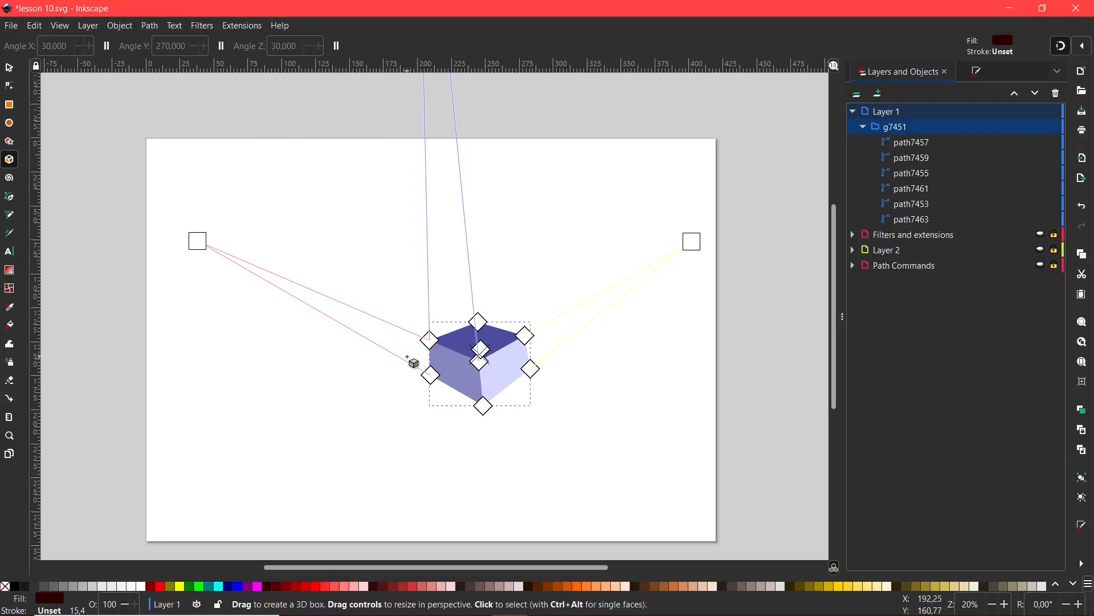
{"action": "scroll", "coordinate": [434, 356], "scroll_direction": "down", "scroll_amount": 3}
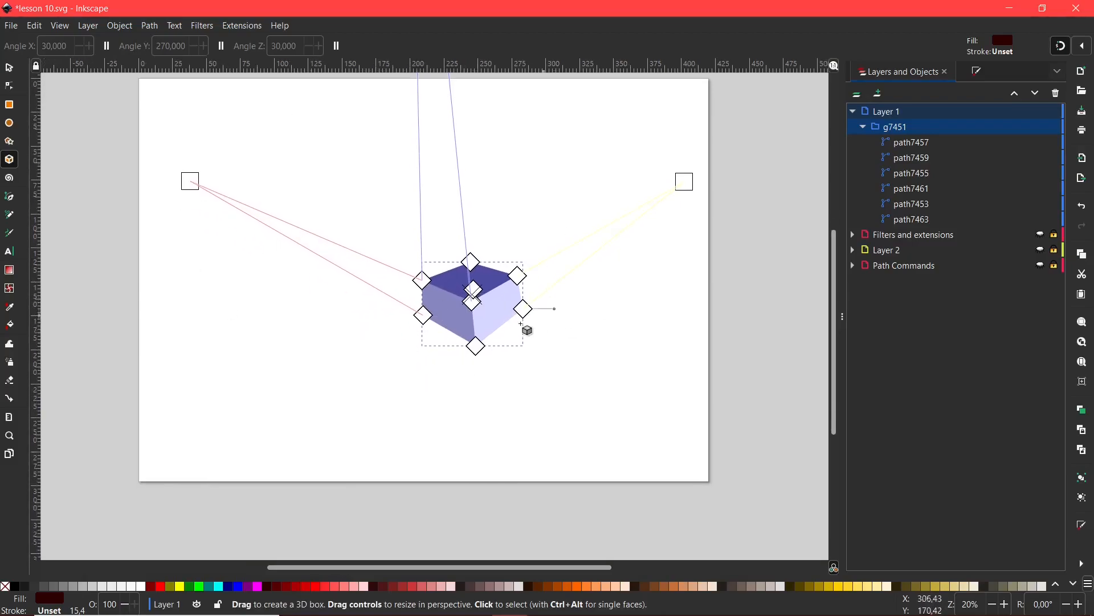
{"action": "scroll", "coordinate": [539, 322], "scroll_direction": "up", "scroll_amount": 2}
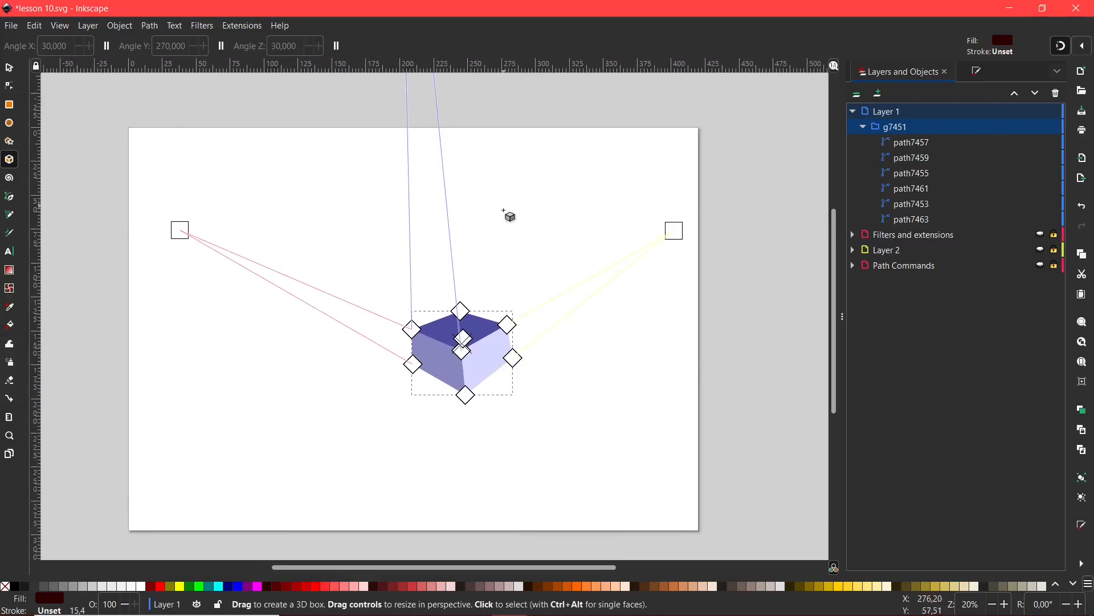
Draw two more 3D boxes, near the page's lower-left corner and upper middle, and select each box in turn to compare their perspective lines
{"action": "left_click_drag", "start_coordinate": [165, 385], "coordinate": [204, 501]}
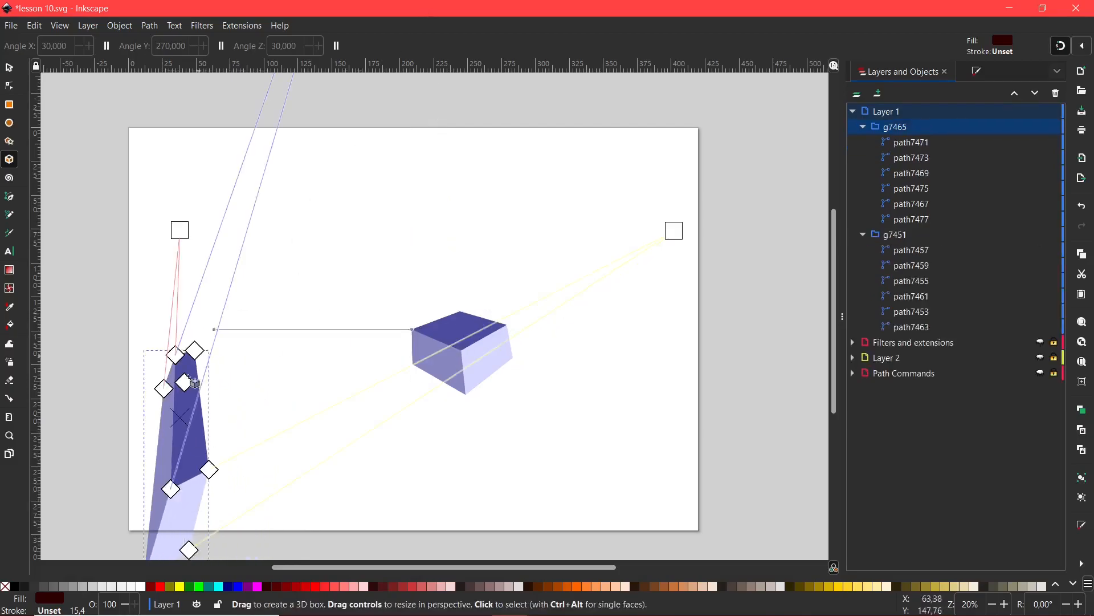
{"action": "left_click_drag", "start_coordinate": [312, 258], "coordinate": [354, 319]}
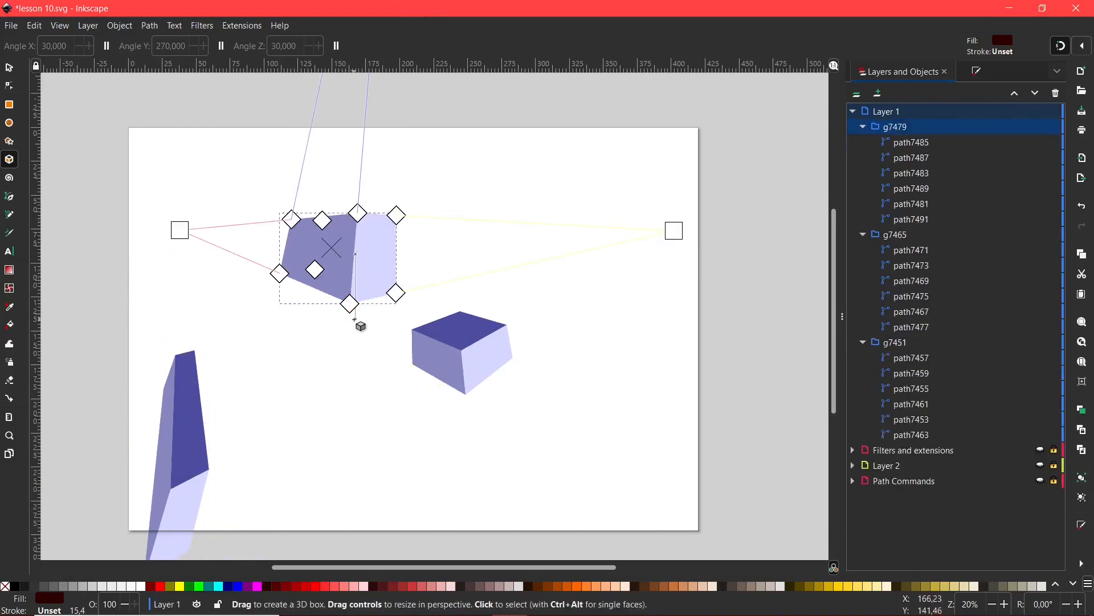
{"action": "left_click", "coordinate": [476, 360]}
{"action": "left_click", "coordinate": [166, 471]}
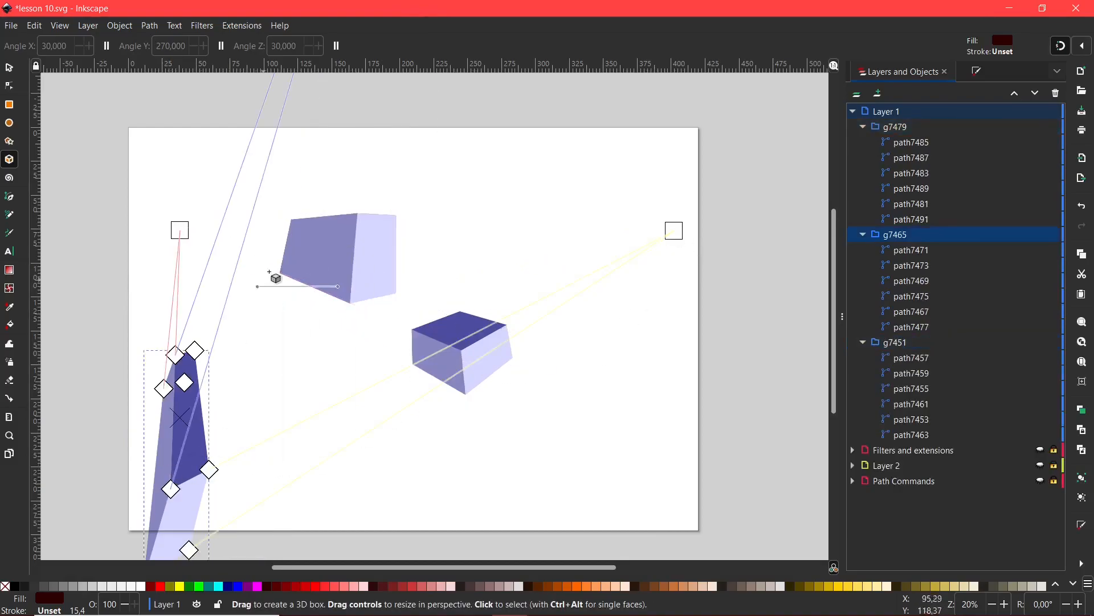
{"action": "left_click", "coordinate": [336, 233]}
{"action": "left_click", "coordinate": [491, 379]}
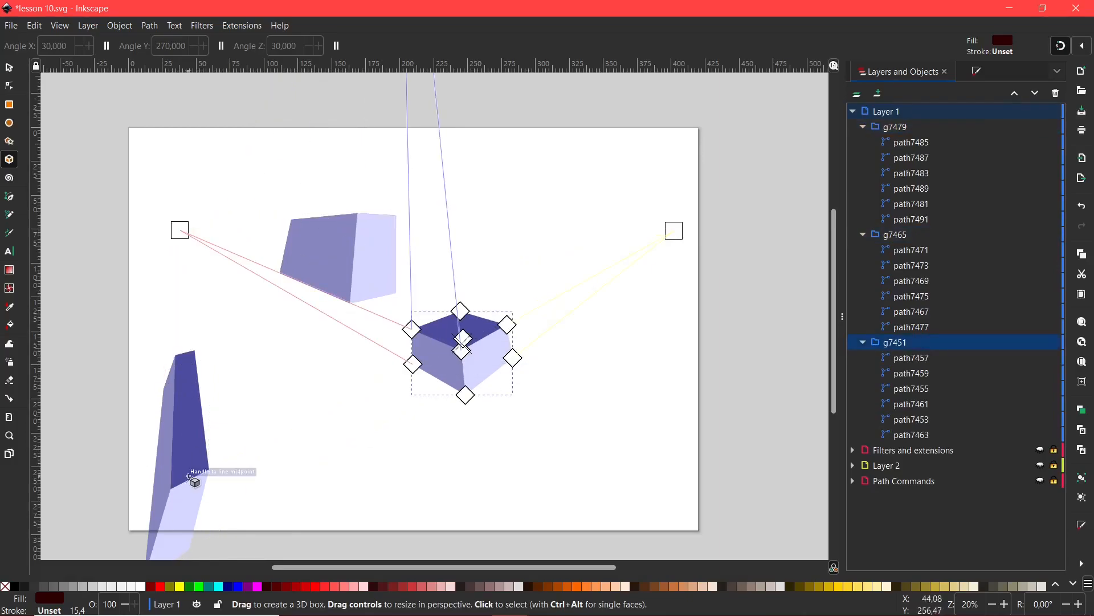
{"action": "left_click", "coordinate": [191, 467]}
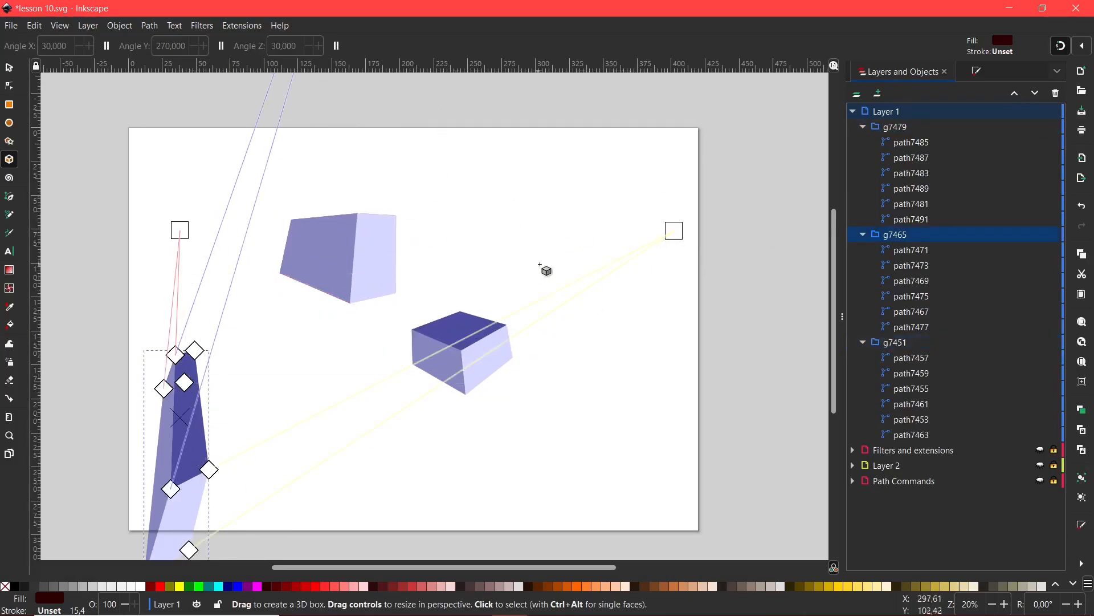
Draw a replacement 3D box near the middle of the page and make its X- and Y-direction vanishing points infinite
{"action": "left_click_drag", "start_coordinate": [413, 332], "coordinate": [516, 264]}
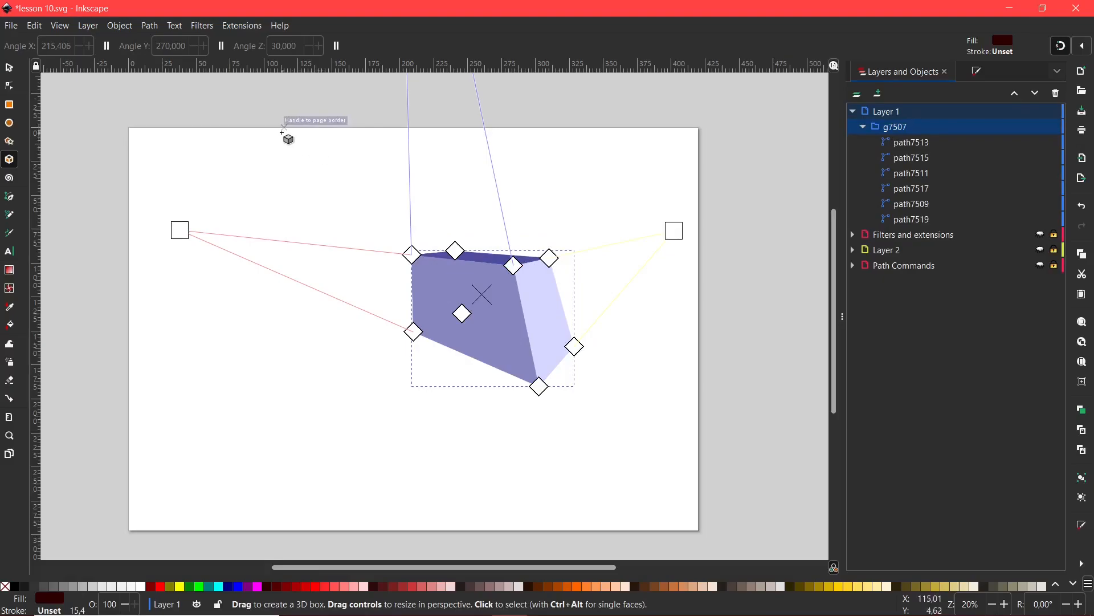
{"action": "left_click", "coordinate": [108, 45]}
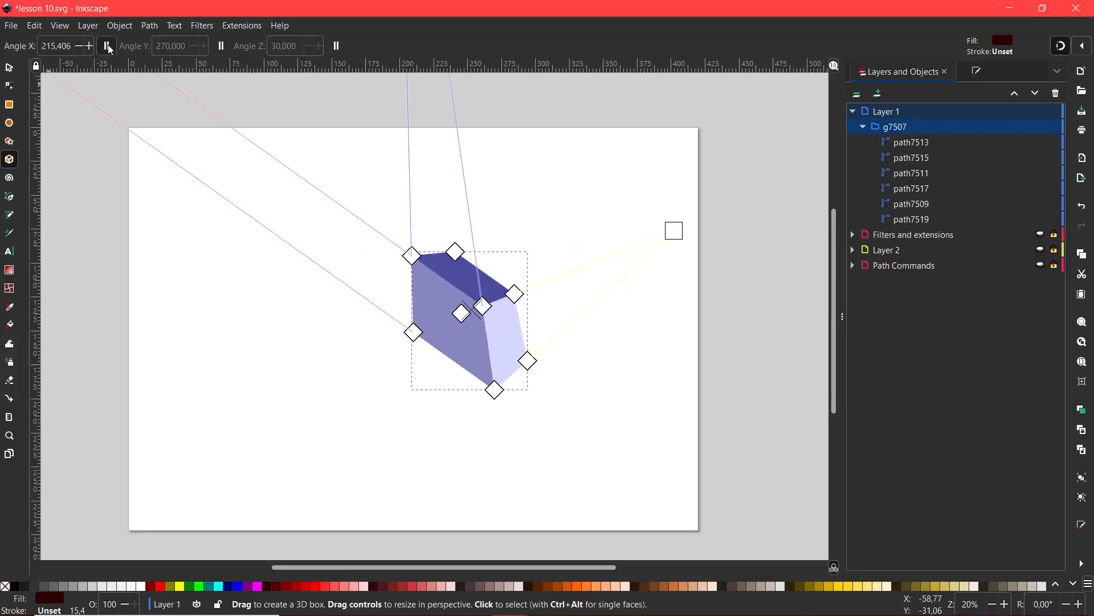
{"action": "left_click", "coordinate": [222, 48]}
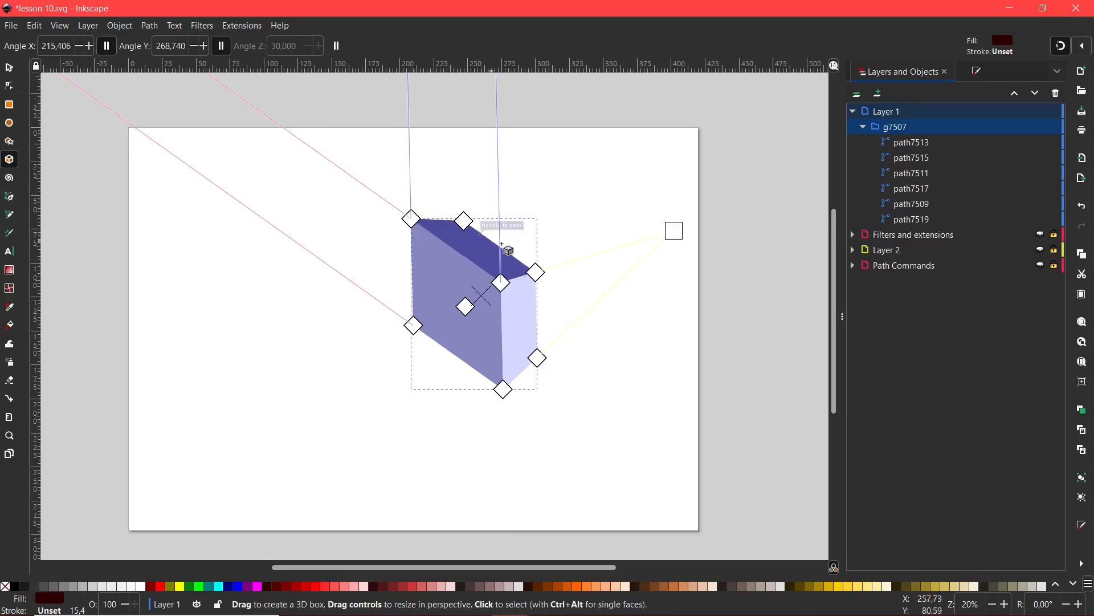
Raise the box's Z-direction vanishing point slightly and set its X angle to 180 and Y angle to 90
{"action": "left_click_drag", "start_coordinate": [674, 232], "coordinate": [683, 189]}
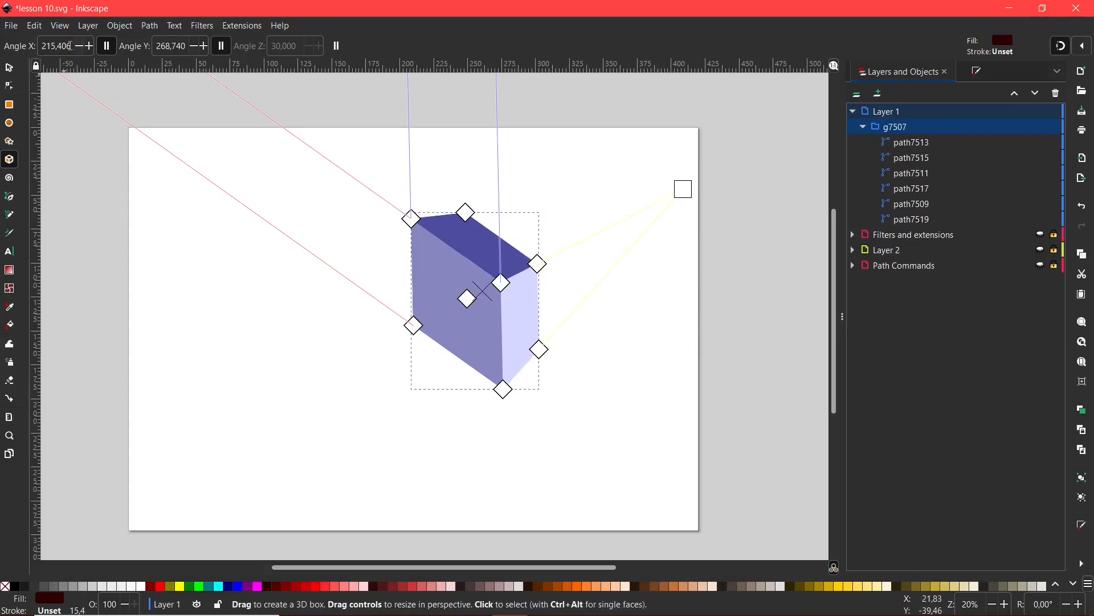
{"action": "type", "text": "180"}
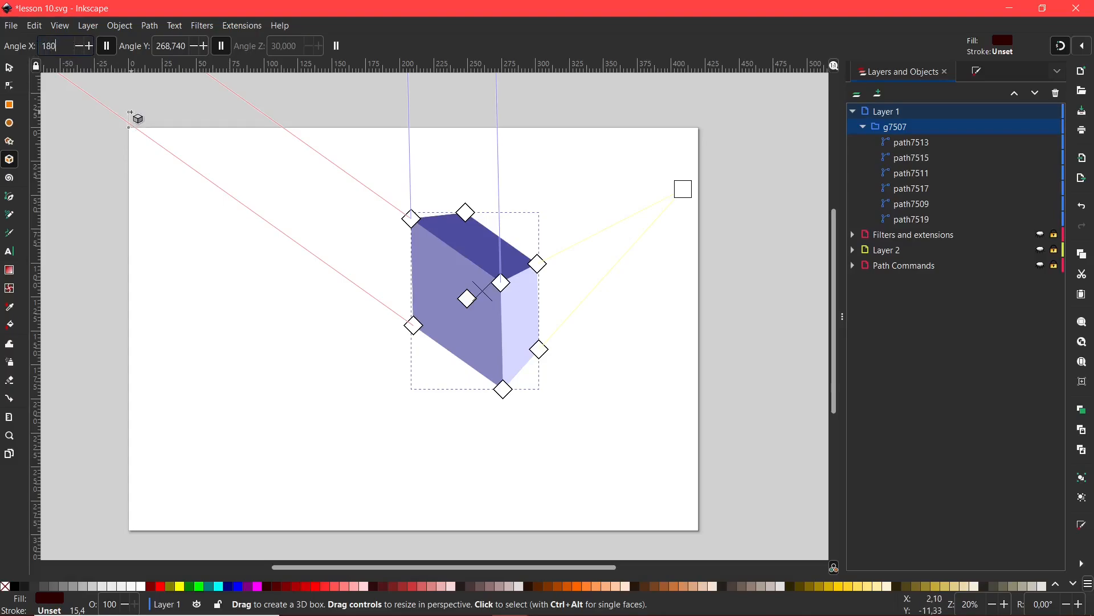
{"action": "key", "text": "Return"}
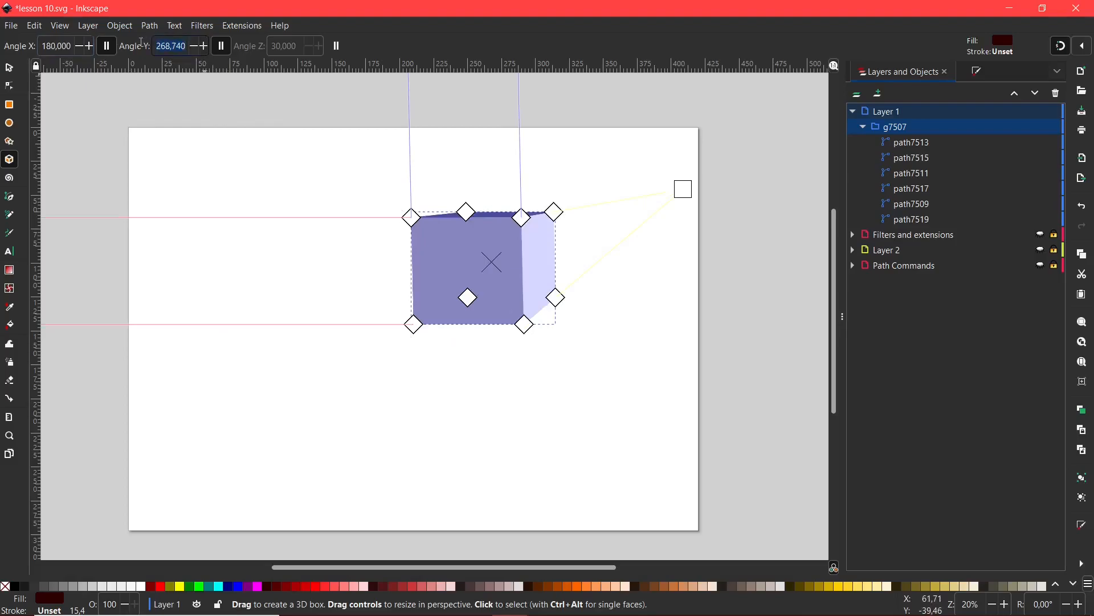
{"action": "key", "text": "Return"}
Move the box leftward and slightly down in perspective, then place its Z-direction vanishing point at the centre of its front face
{"action": "left_click_drag", "start_coordinate": [460, 277], "coordinate": [418, 175]}
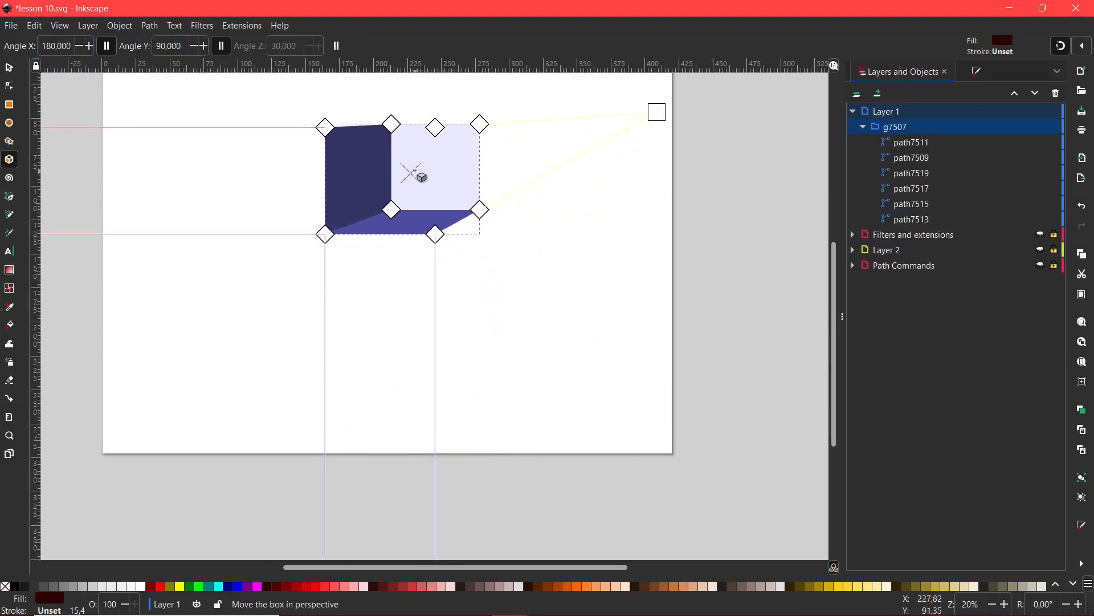
{"action": "left_click_drag", "start_coordinate": [550, 251], "coordinate": [578, 387]}
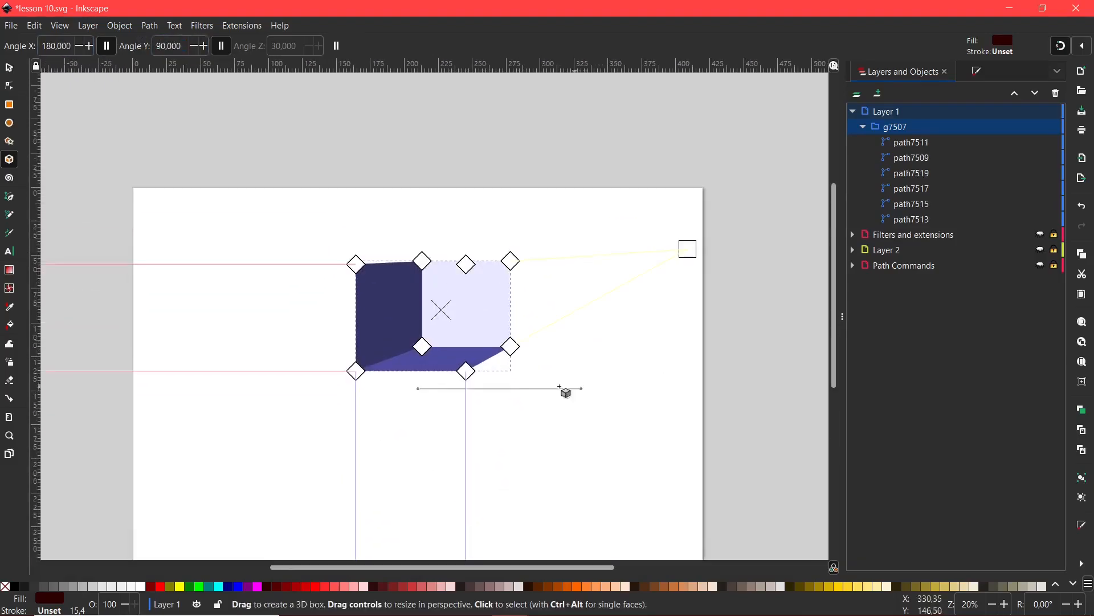
{"action": "mouse_move", "coordinate": [442, 310]}
{"action": "left_mouse_down"}
{"action": "mouse_move", "coordinate": [760, 319]}
{"action": "mouse_move", "coordinate": [435, 313]}
{"action": "mouse_move", "coordinate": [501, 313]}
{"action": "mouse_move", "coordinate": [450, 367]}
{"action": "mouse_move", "coordinate": [450, 305]}
{"action": "mouse_move", "coordinate": [601, 337]}
{"action": "mouse_move", "coordinate": [728, 308]}
{"action": "mouse_move", "coordinate": [769, 332]}
{"action": "mouse_move", "coordinate": [405, 315]}
{"action": "mouse_move", "coordinate": [439, 327]}
{"action": "left_mouse_up"}
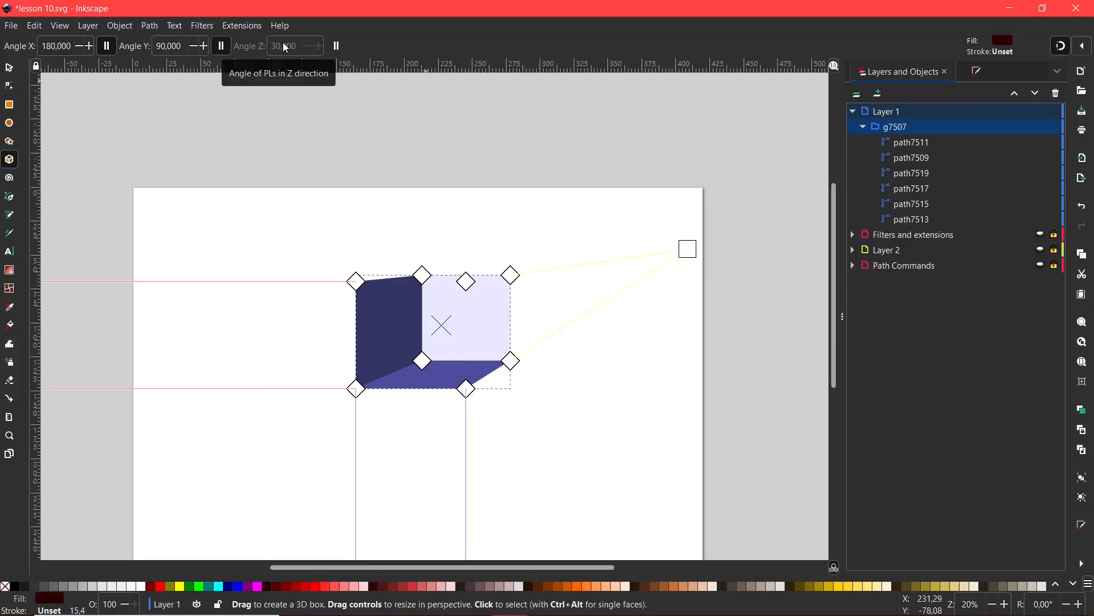
{"action": "left_click_drag", "start_coordinate": [691, 254], "coordinate": [661, 322]}
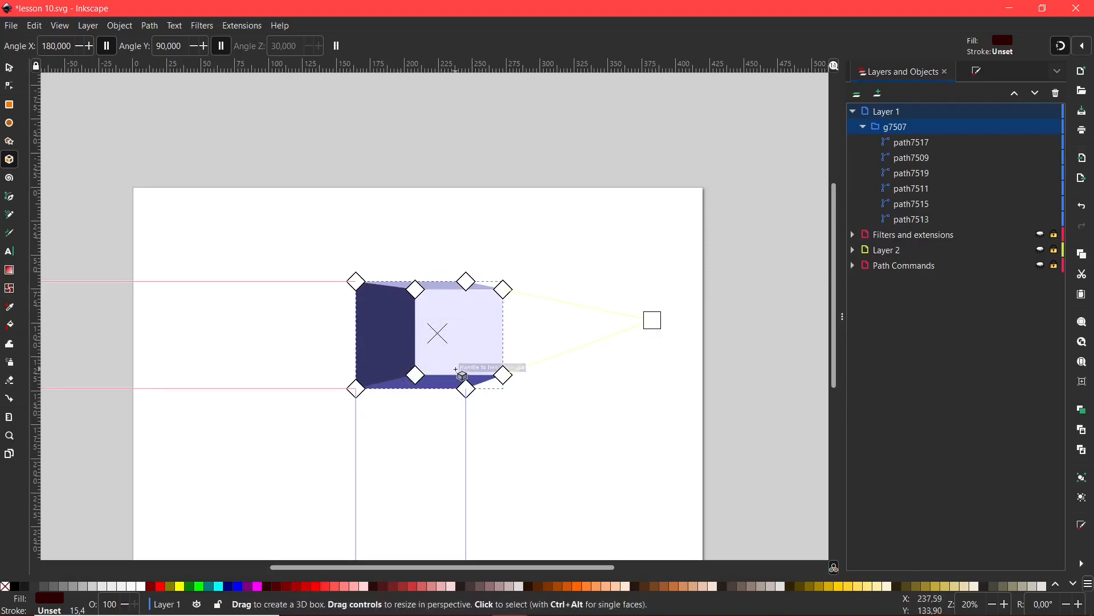
{"action": "left_click_drag", "start_coordinate": [653, 321], "coordinate": [411, 337]}
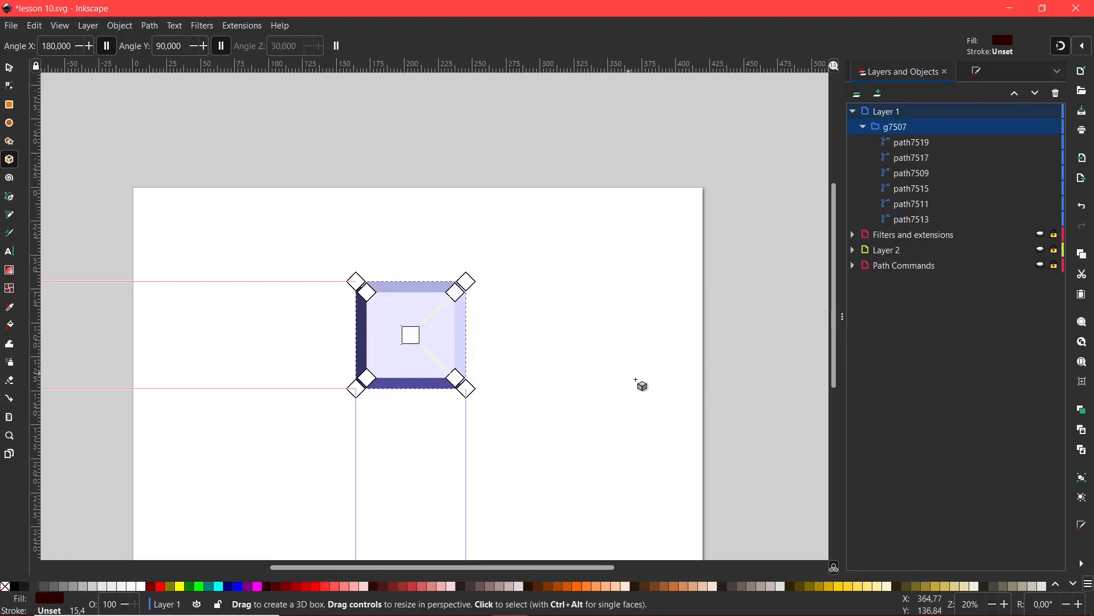
Draw four more 3D boxes around the central one, all converging on the same vanishing point
{"action": "left_click_drag", "start_coordinate": [572, 276], "coordinate": [642, 384]}
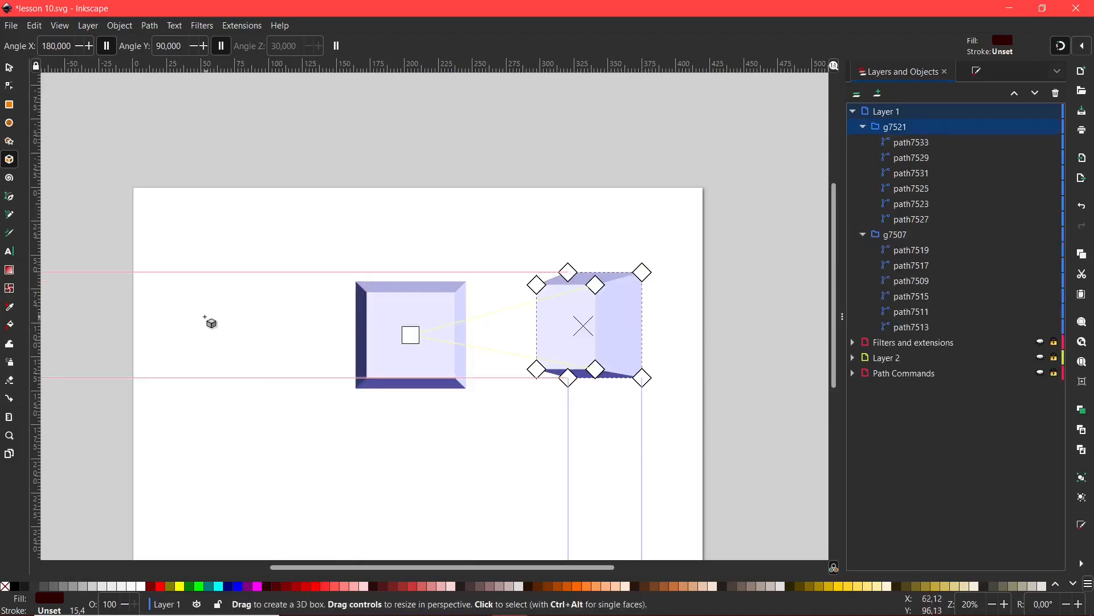
{"action": "left_click_drag", "start_coordinate": [218, 439], "coordinate": [265, 503]}
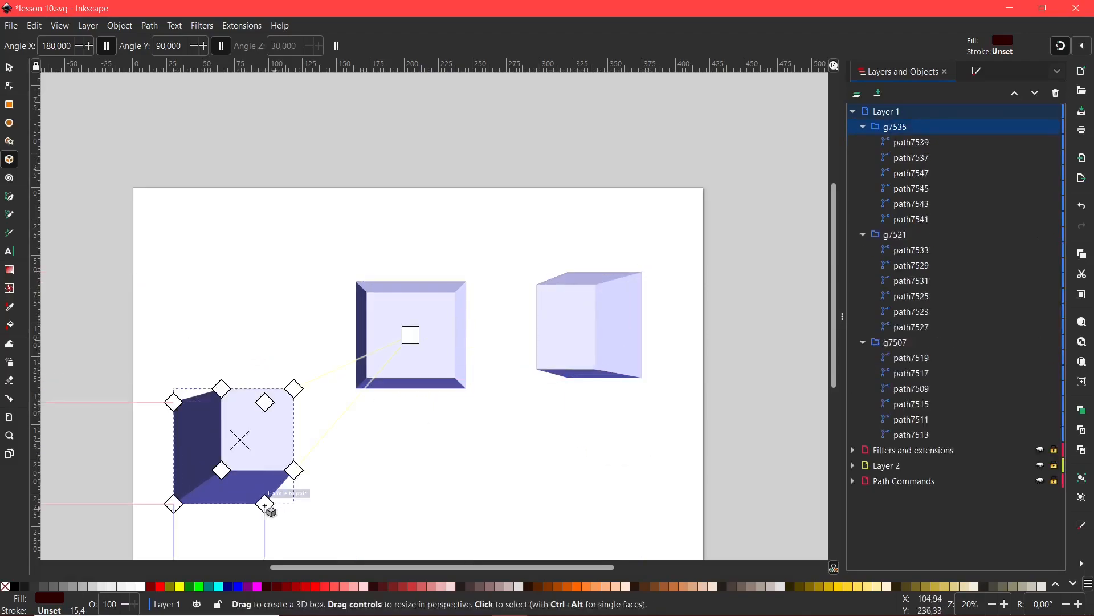
{"action": "left_click_drag", "start_coordinate": [254, 284], "coordinate": [289, 327]}
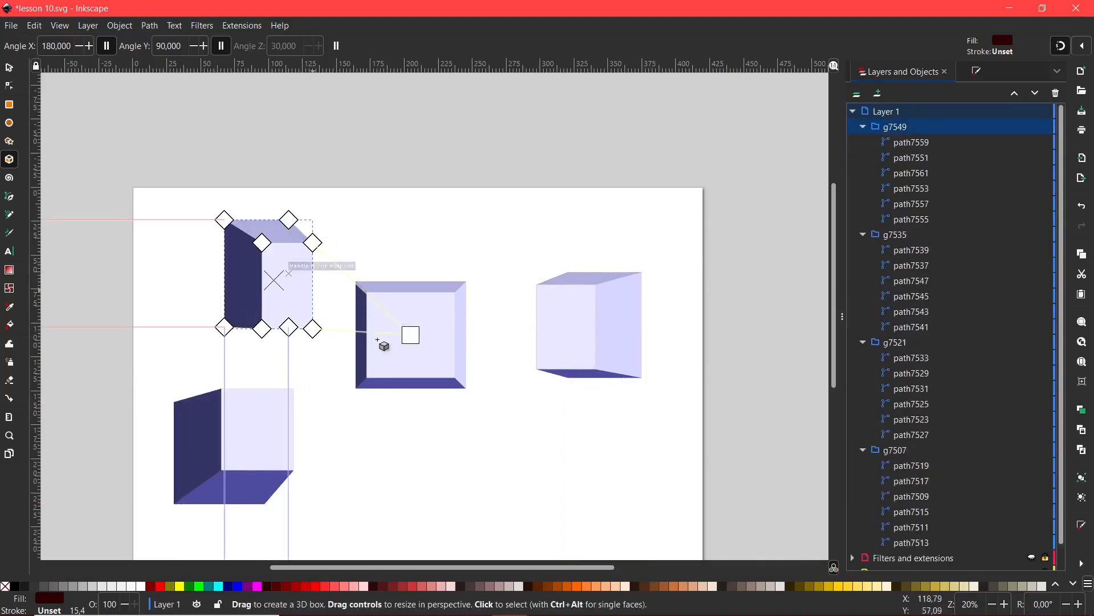
{"action": "left_click_drag", "start_coordinate": [535, 469], "coordinate": [618, 540]}
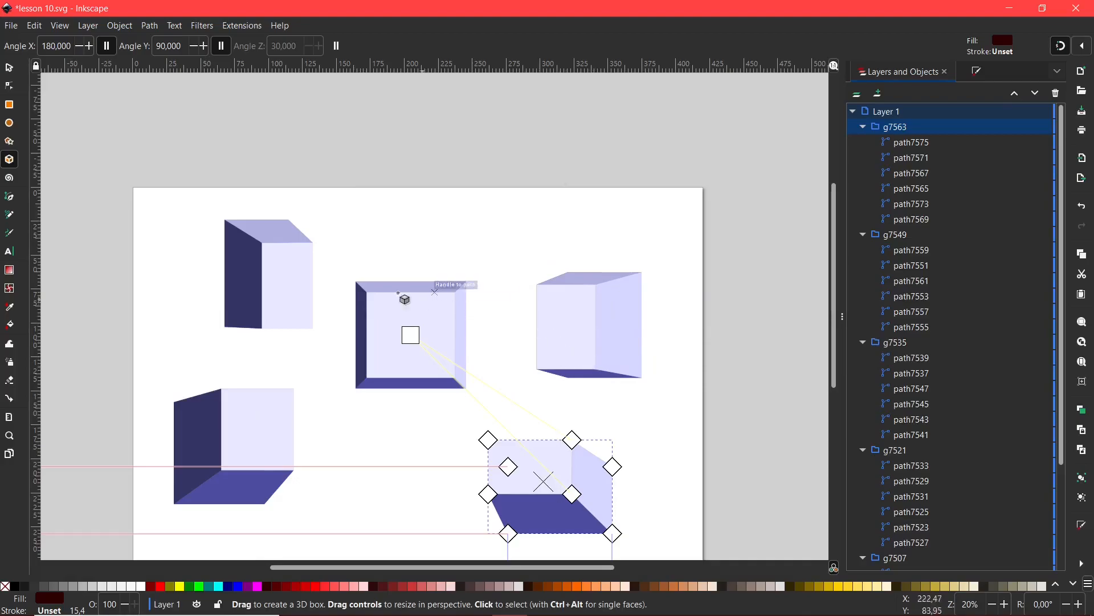
Select all the 3D boxes on the page and delete them
{"action": "left_click", "coordinate": [9, 66]}
{"action": "scroll", "coordinate": [471, 242], "scroll_direction": "down", "scroll_amount": 4}
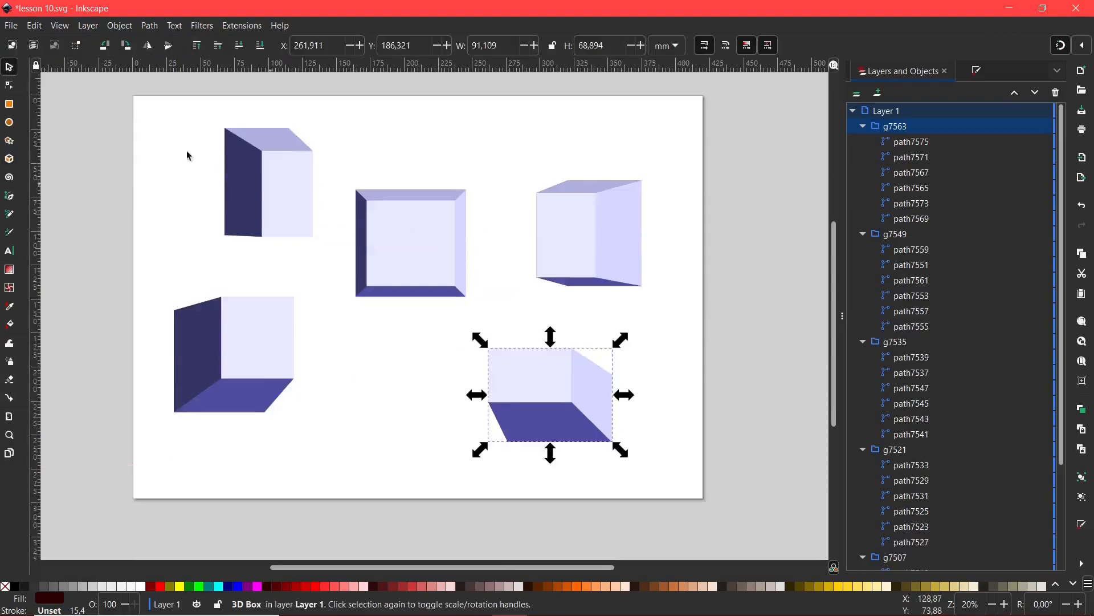
{"action": "left_click_drag", "start_coordinate": [81, 80], "coordinate": [712, 516]}
{"action": "key", "text": "Delete"}
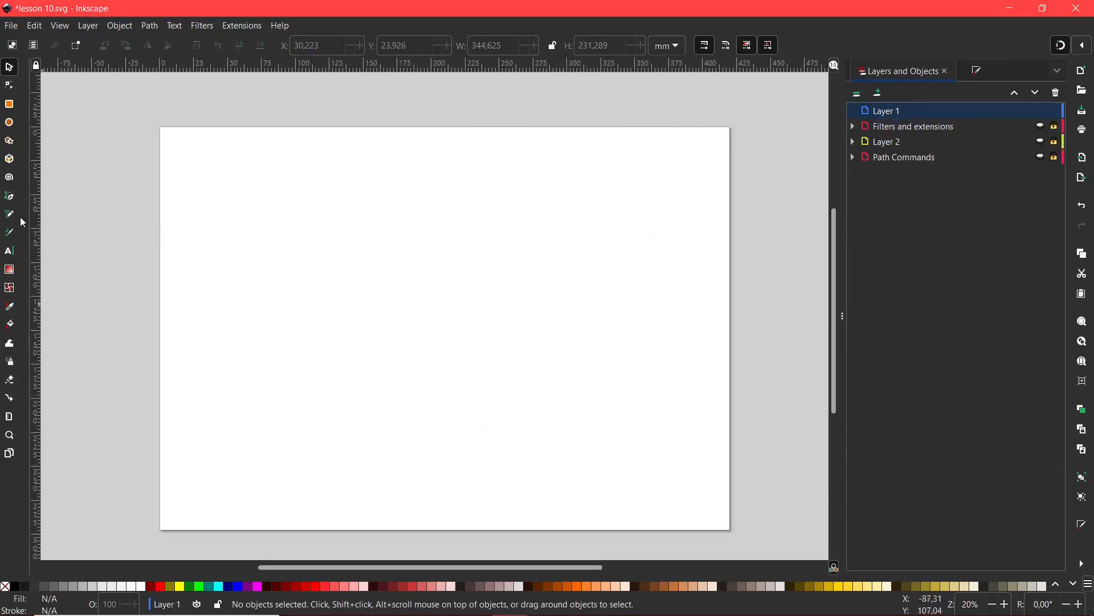
Draw a 3D box covering the whole 420 × 297 mm page and move its Z-direction vanishing point to the page centre
{"action": "left_click", "coordinate": [9, 160]}
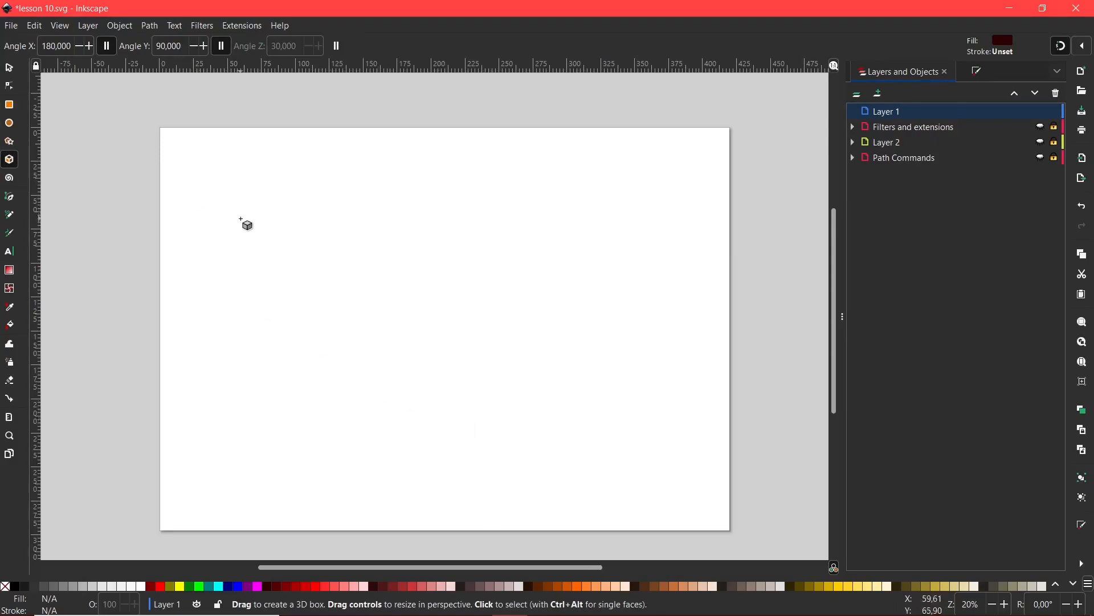
{"action": "left_click_drag", "start_coordinate": [160, 126], "coordinate": [732, 534]}
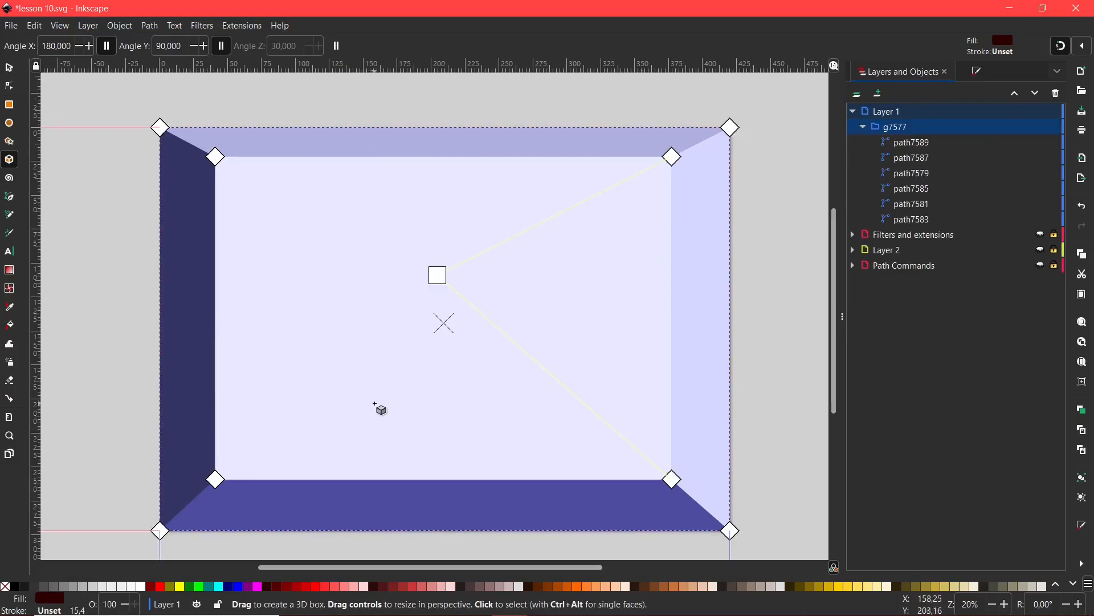
{"action": "left_click_drag", "start_coordinate": [438, 276], "coordinate": [444, 332]}
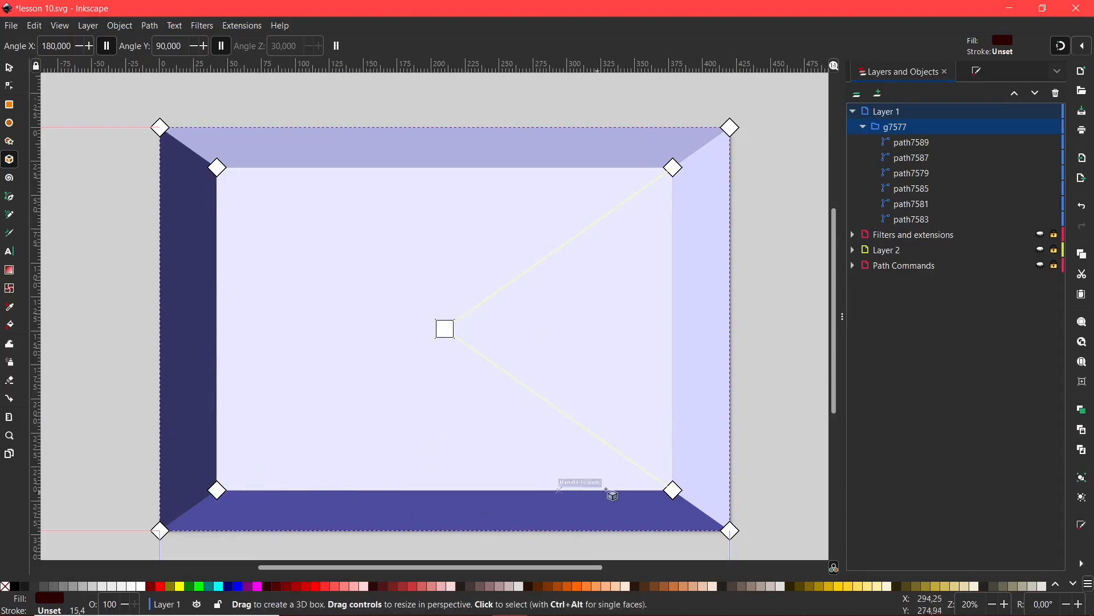
Deepen the page-sized box toward its vanishing point so it forms a room with a smaller back wall, and select it as an object
{"action": "left_click_drag", "start_coordinate": [218, 490], "coordinate": [321, 416]}
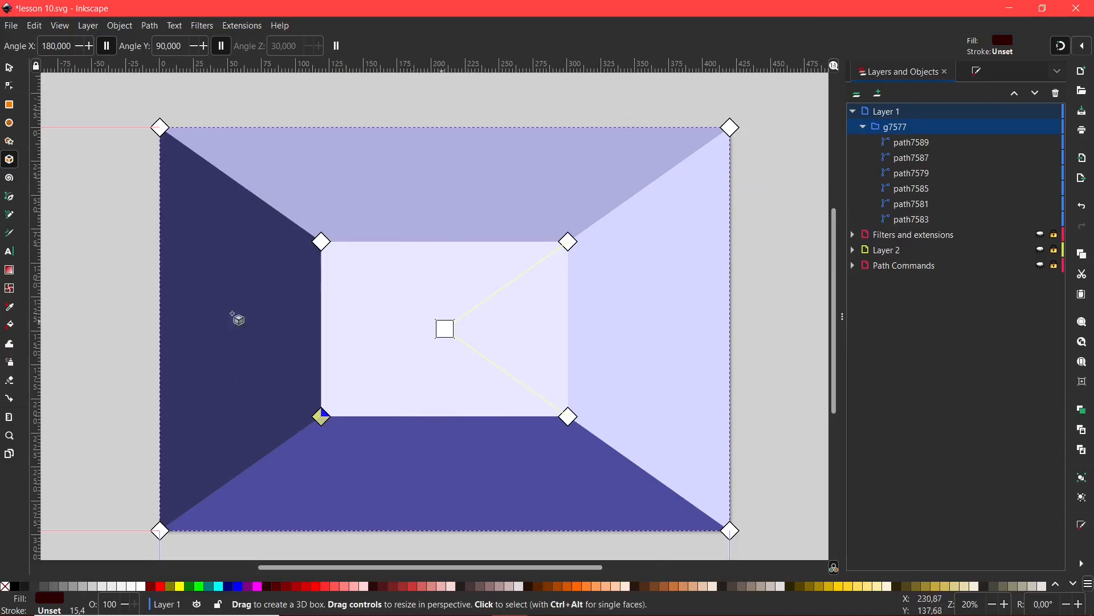
{"action": "left_click", "coordinate": [11, 71]}
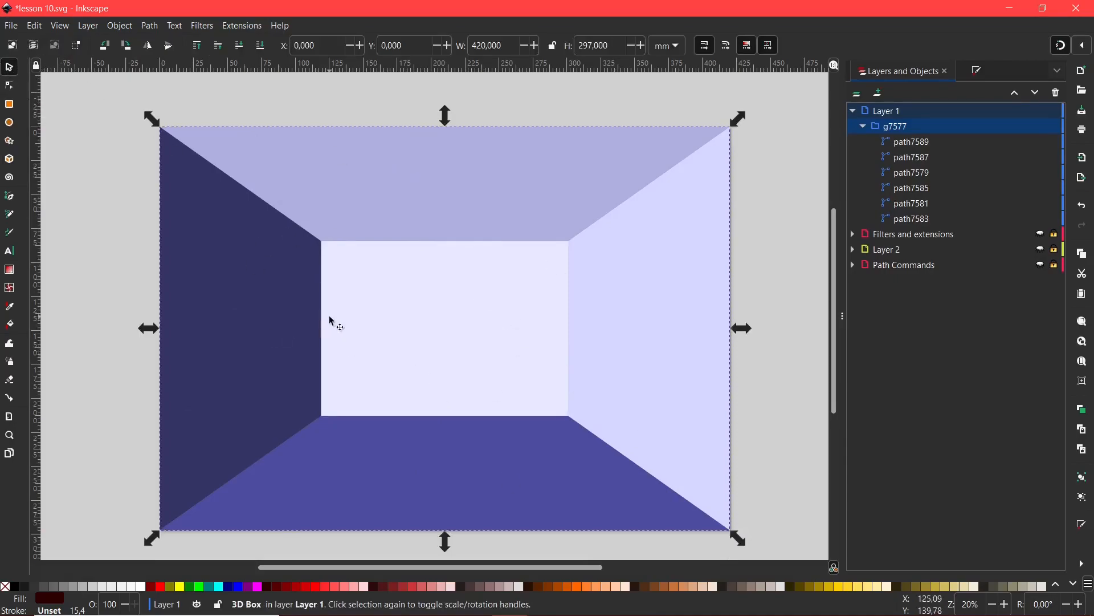
{"action": "left_click", "coordinate": [398, 403]}
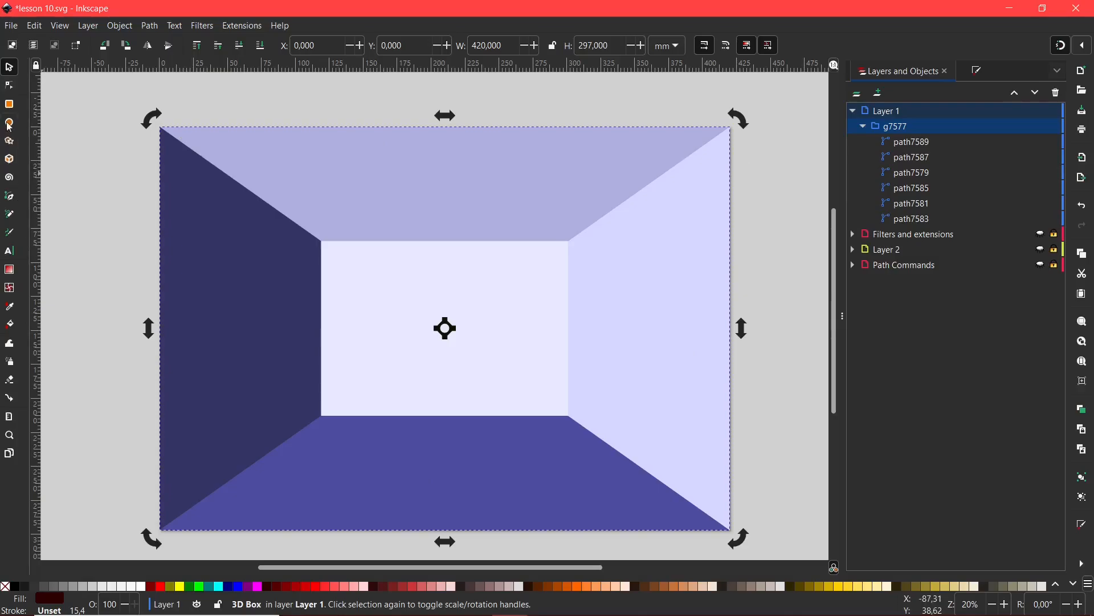
Draw five 3D boxes of different sizes standing on the room's floor, sharing the room's perspective
{"action": "left_click", "coordinate": [9, 159]}
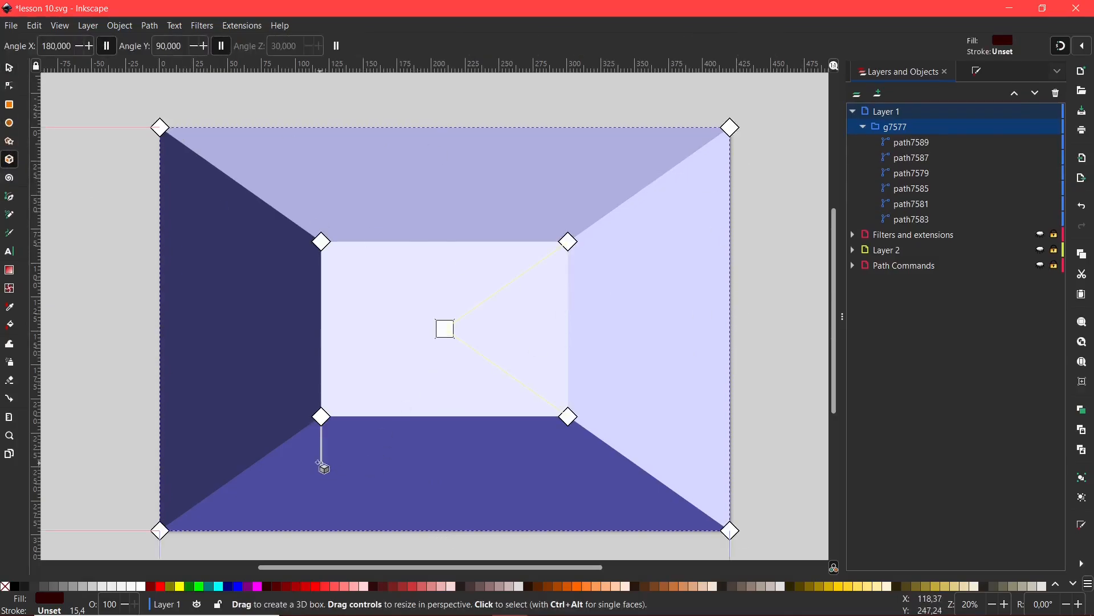
{"action": "left_click_drag", "start_coordinate": [297, 451], "coordinate": [403, 349]}
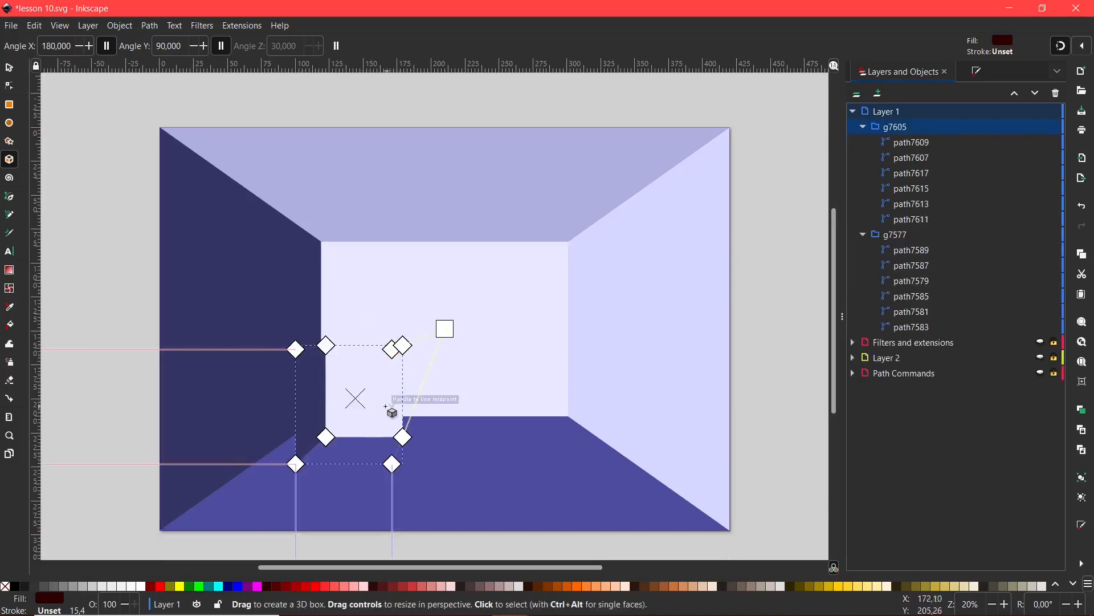
{"action": "left_click_drag", "start_coordinate": [506, 456], "coordinate": [566, 329]}
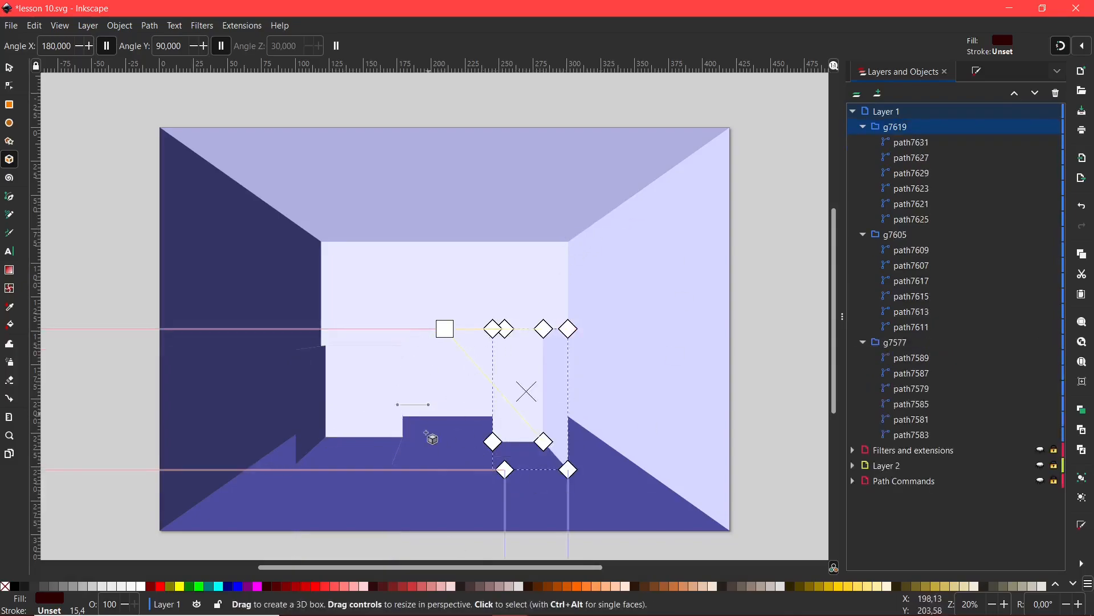
{"action": "left_click_drag", "start_coordinate": [437, 442], "coordinate": [482, 391]}
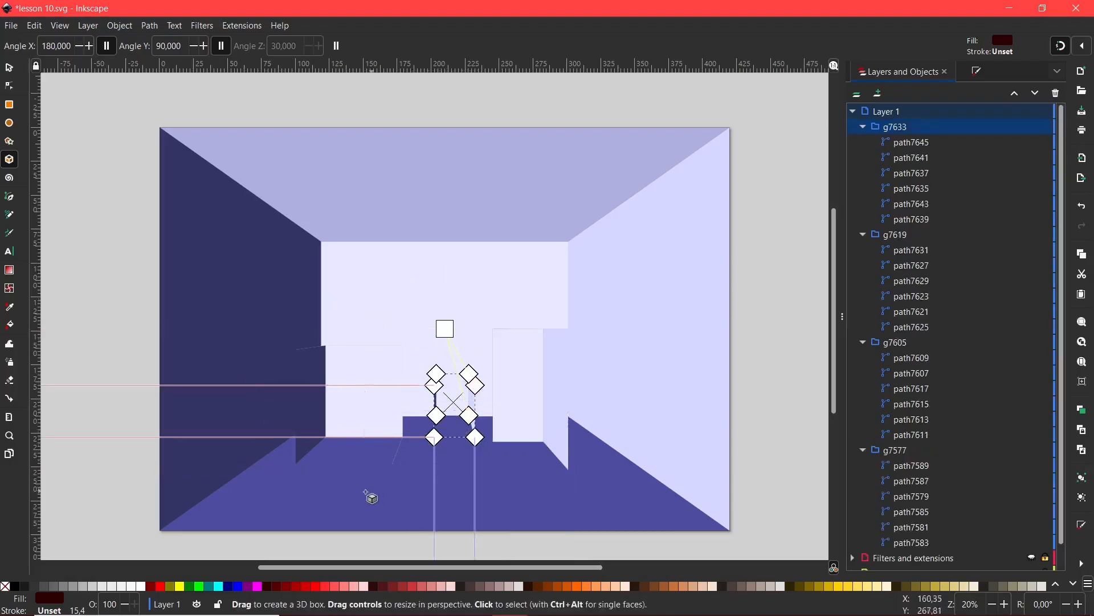
{"action": "left_click_drag", "start_coordinate": [359, 505], "coordinate": [422, 439]}
{"action": "left_click_drag", "start_coordinate": [473, 483], "coordinate": [536, 402]}
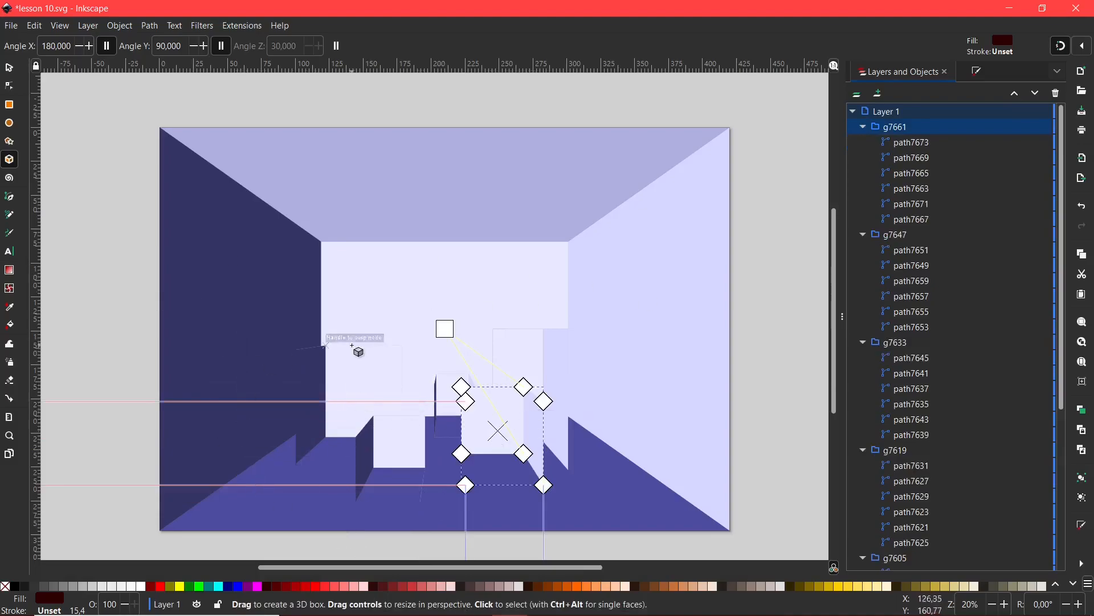
Draw a sixth 3D box near the back wall's upper-right corner, move it to the floor beside the right wall, and deselect it
{"action": "left_click_drag", "start_coordinate": [488, 315], "coordinate": [578, 257]}
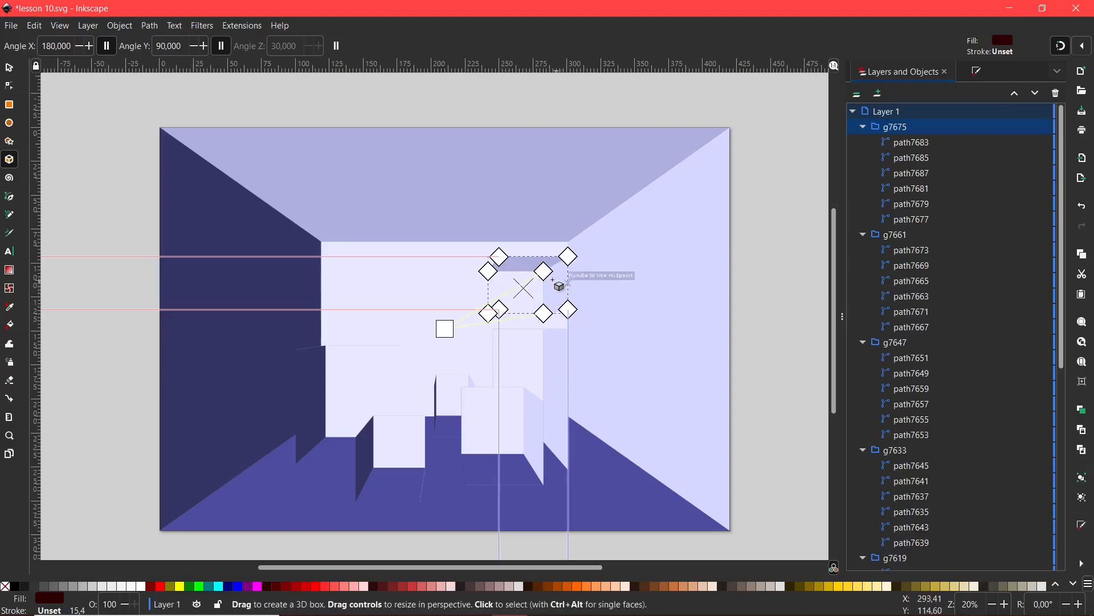
{"action": "left_click_drag", "start_coordinate": [523, 290], "coordinate": [609, 462]}
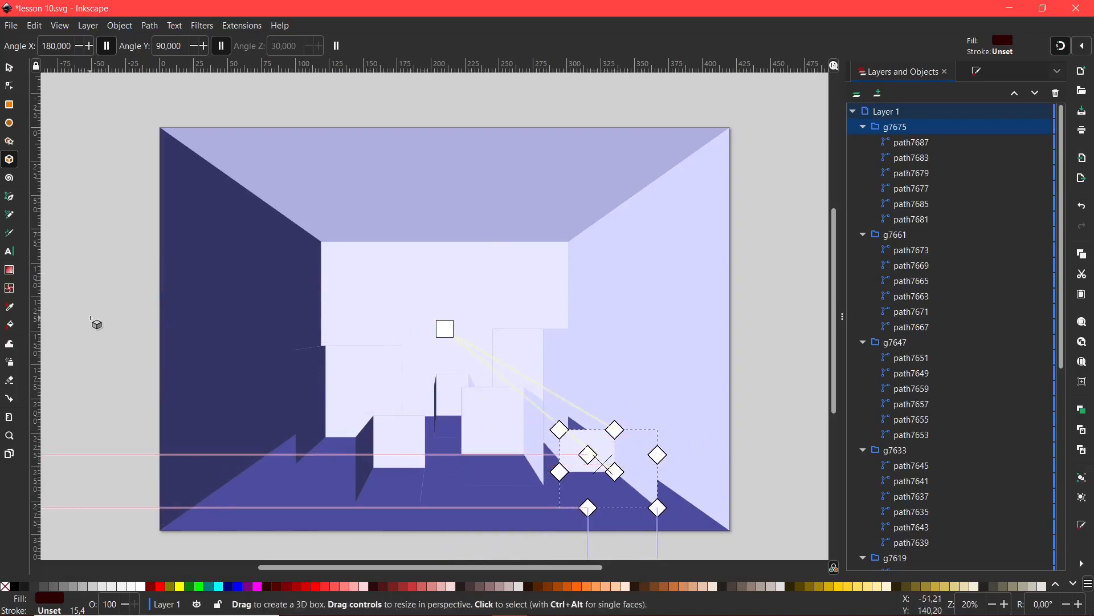
{"action": "left_click", "coordinate": [88, 317]}
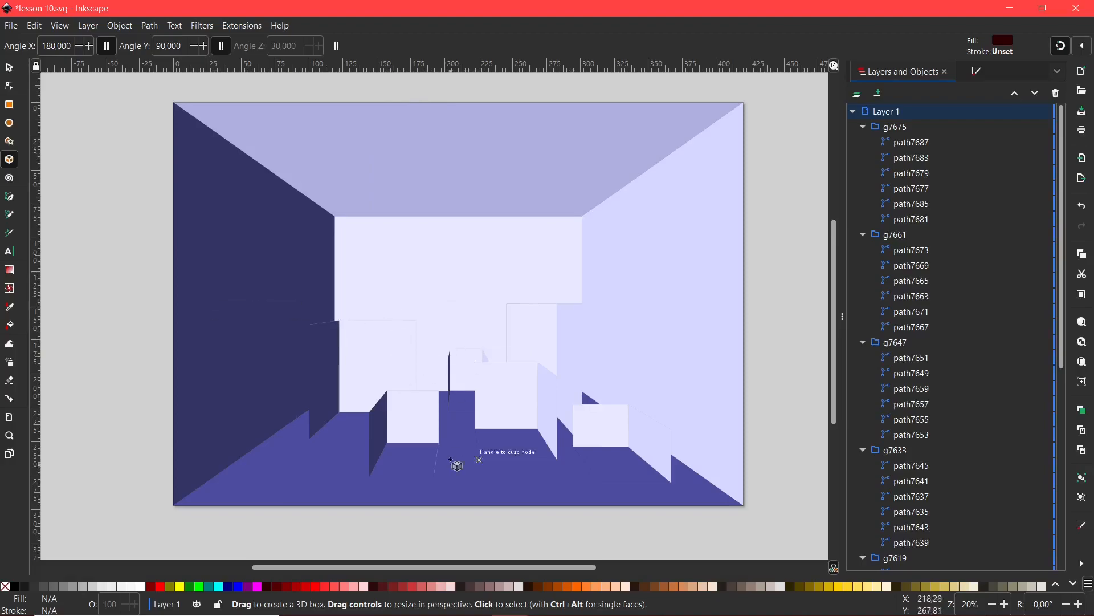